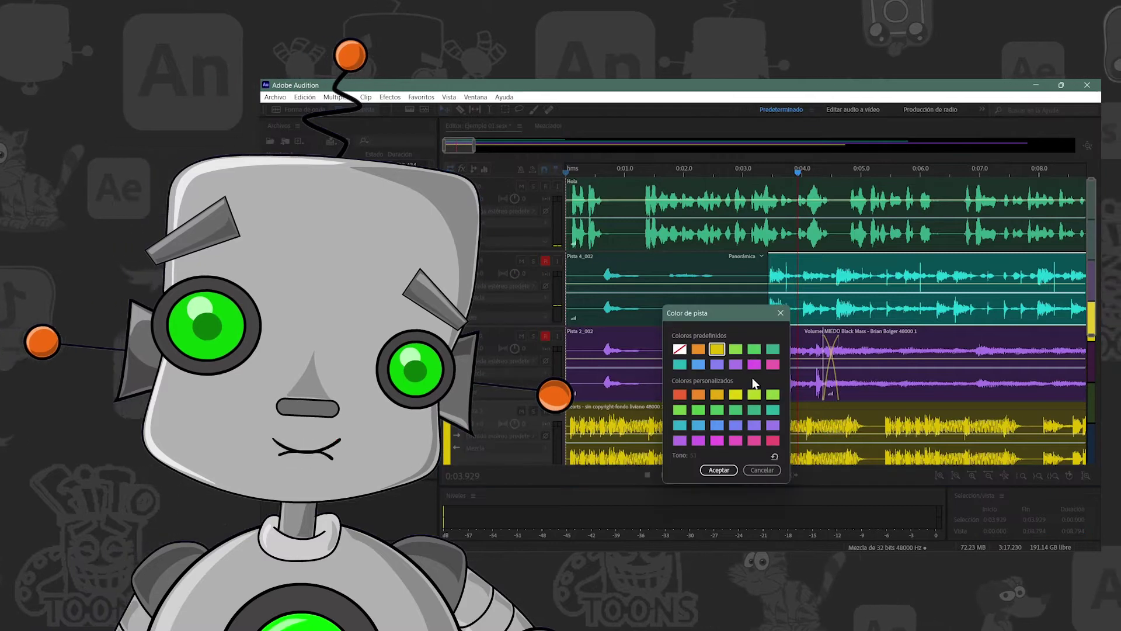
double_click(739, 414)
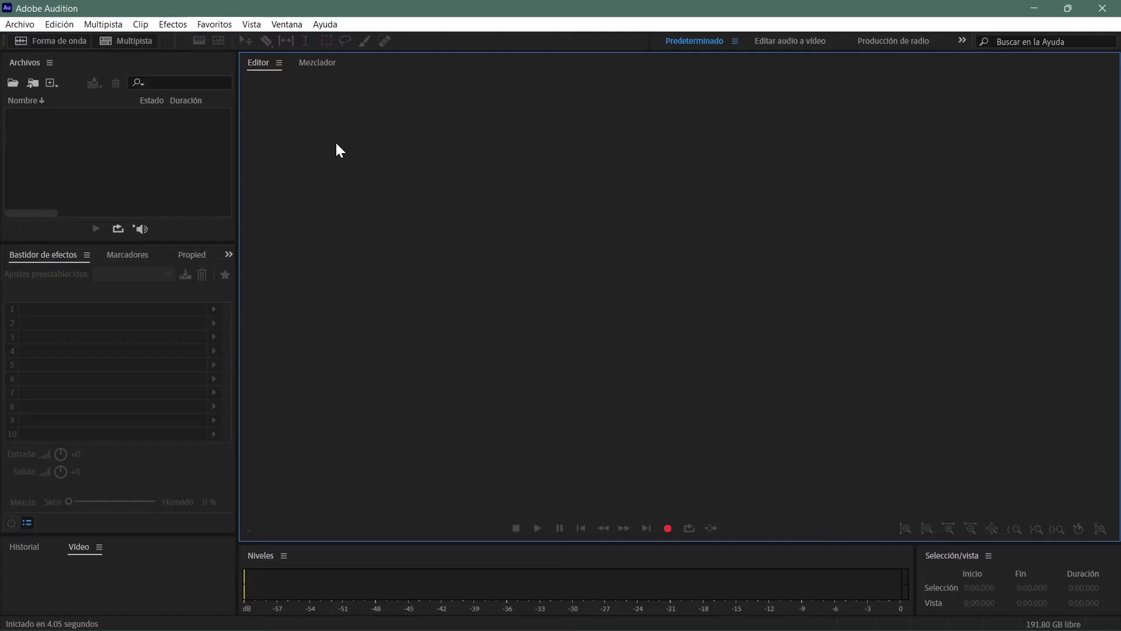
- Import Hola.wav together with the MIEDO Black Mass and Black Moons music files
key("ctrl+i")
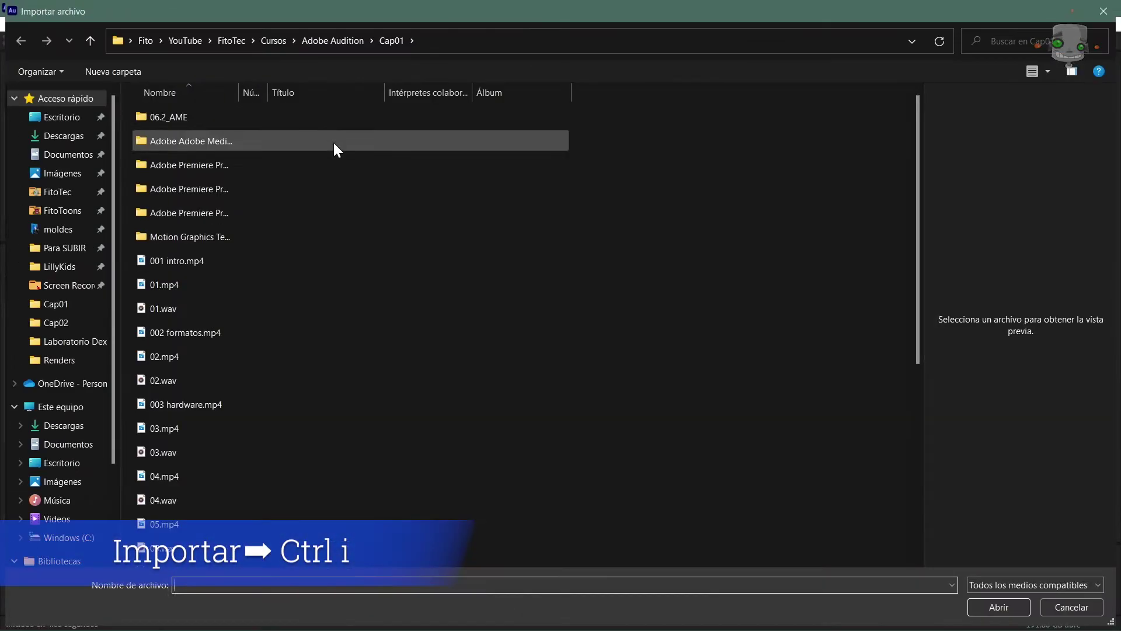
left_click(312, 42)
double_click(216, 184)
left_click_drag(251, 217, 187, 111)
key("Return")
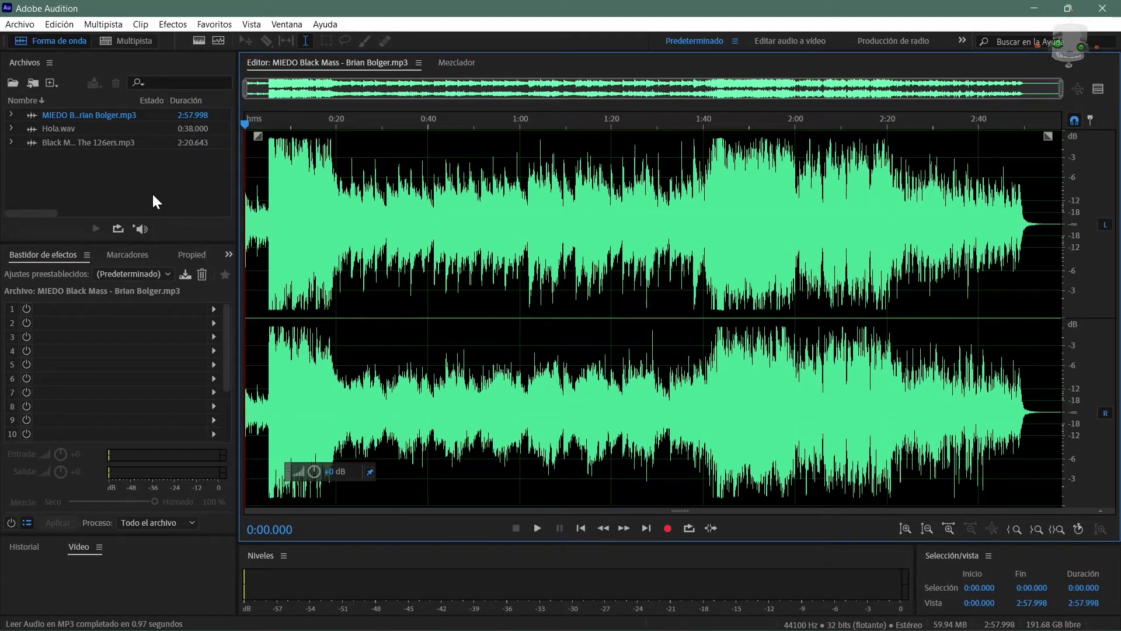
- Open Hola.wav, the MIEDO Black Mass track and the Black Moons track in turn and play the beginning of each
double_click(38, 128)
key("space")
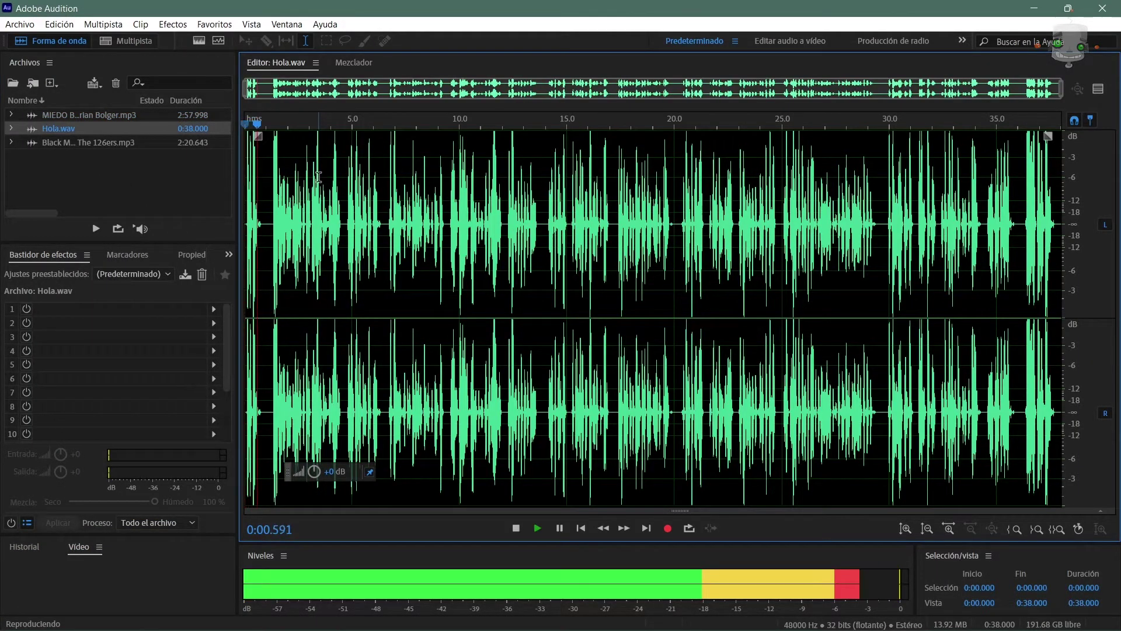
key("space")
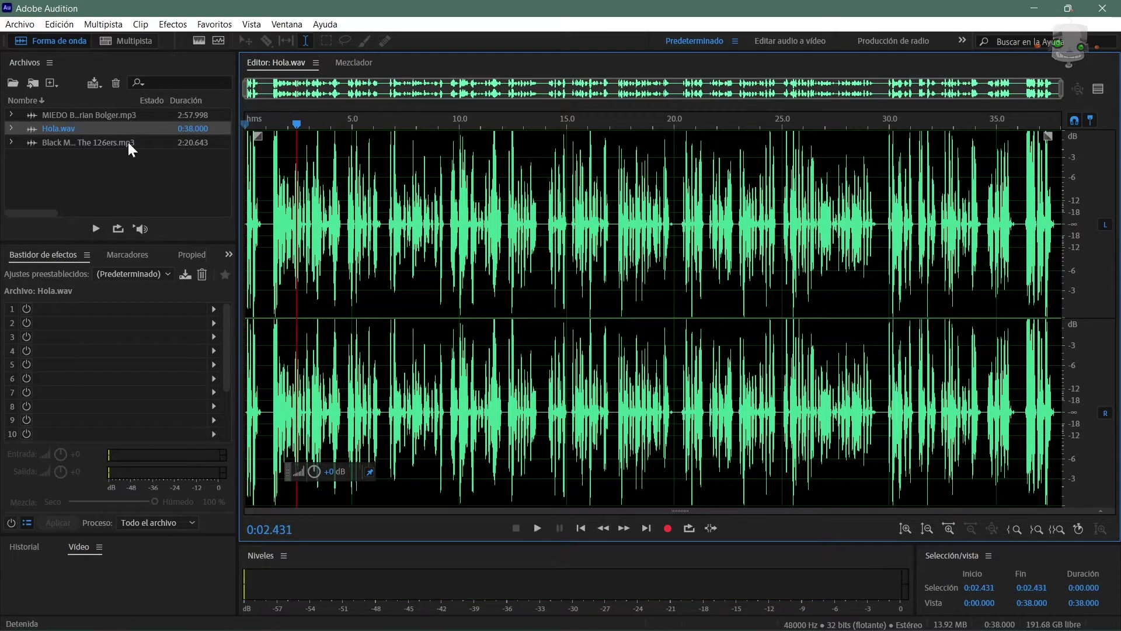
double_click(31, 115)
key("space")
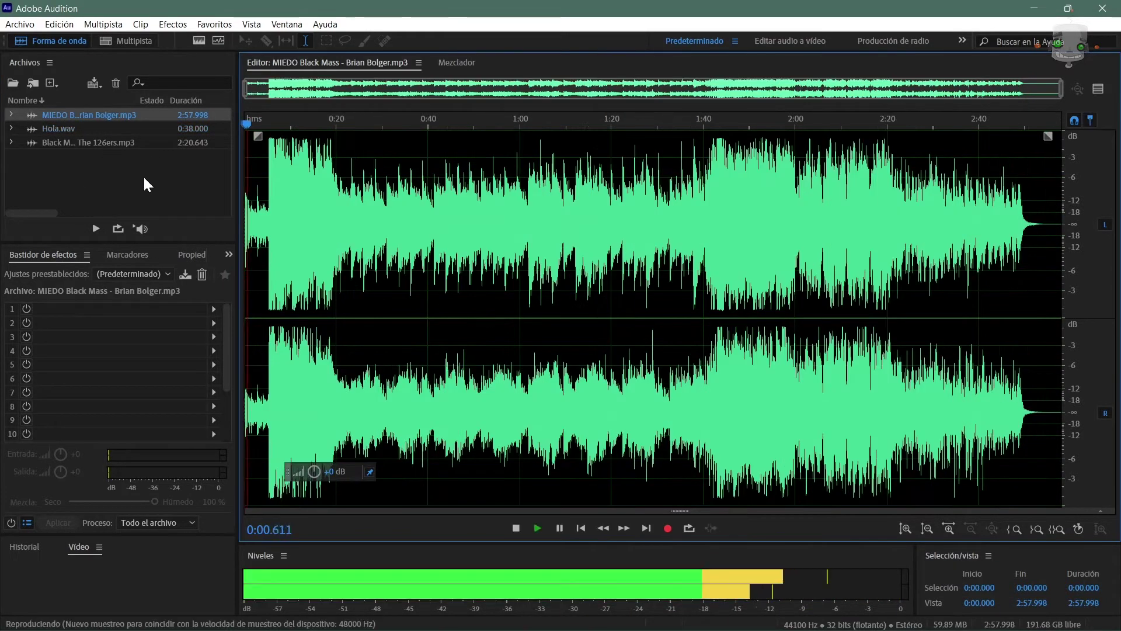
key("space")
double_click(37, 142)
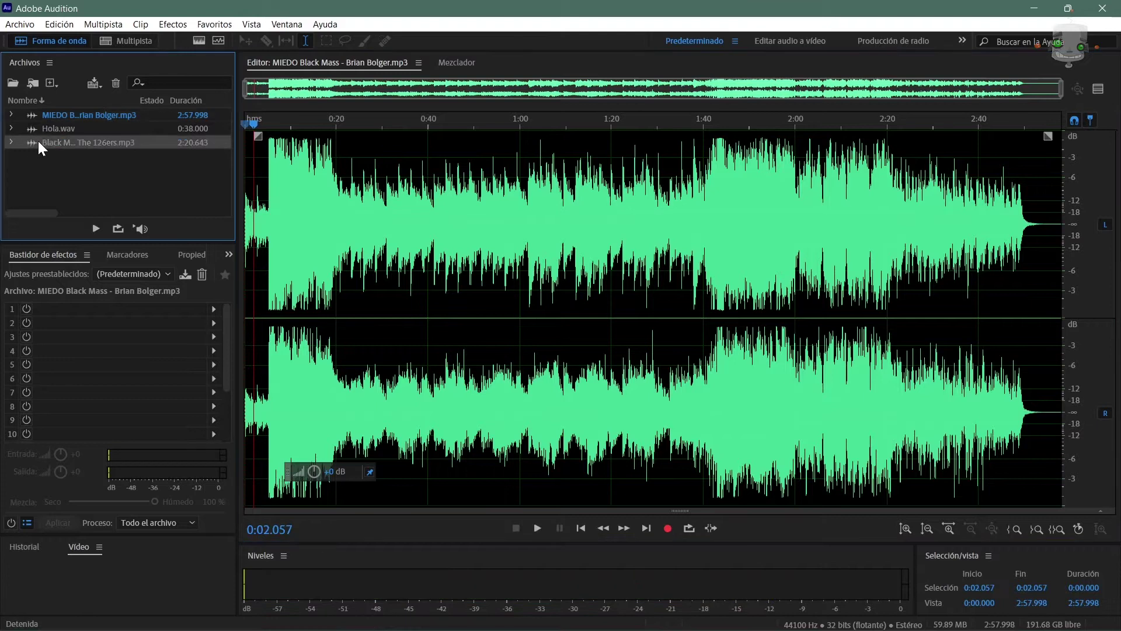
key("space")
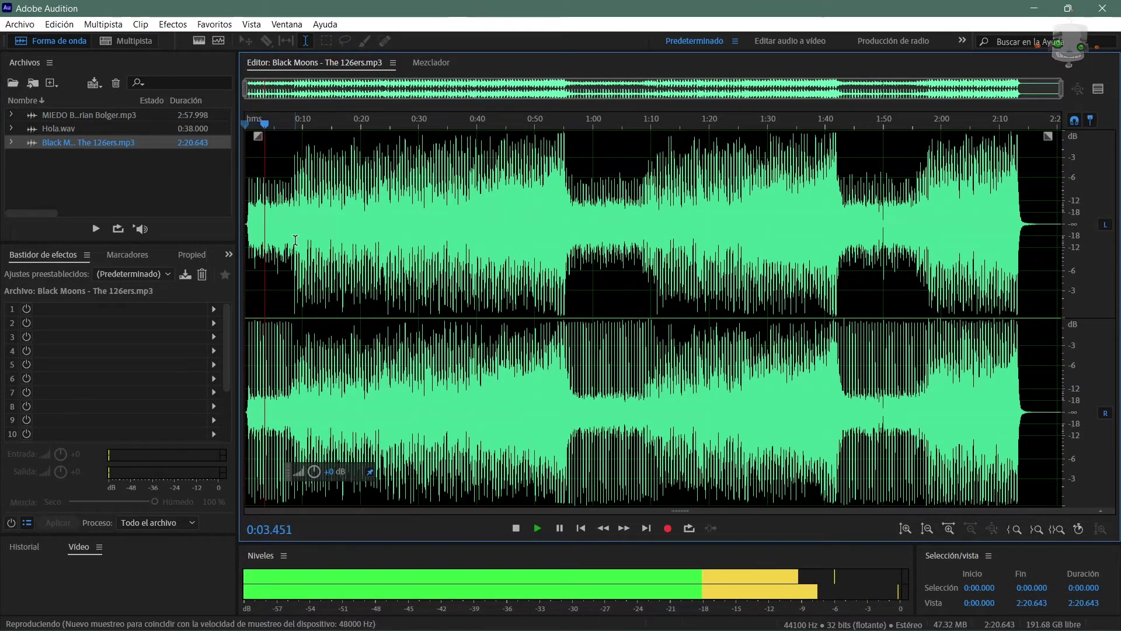
key("space")
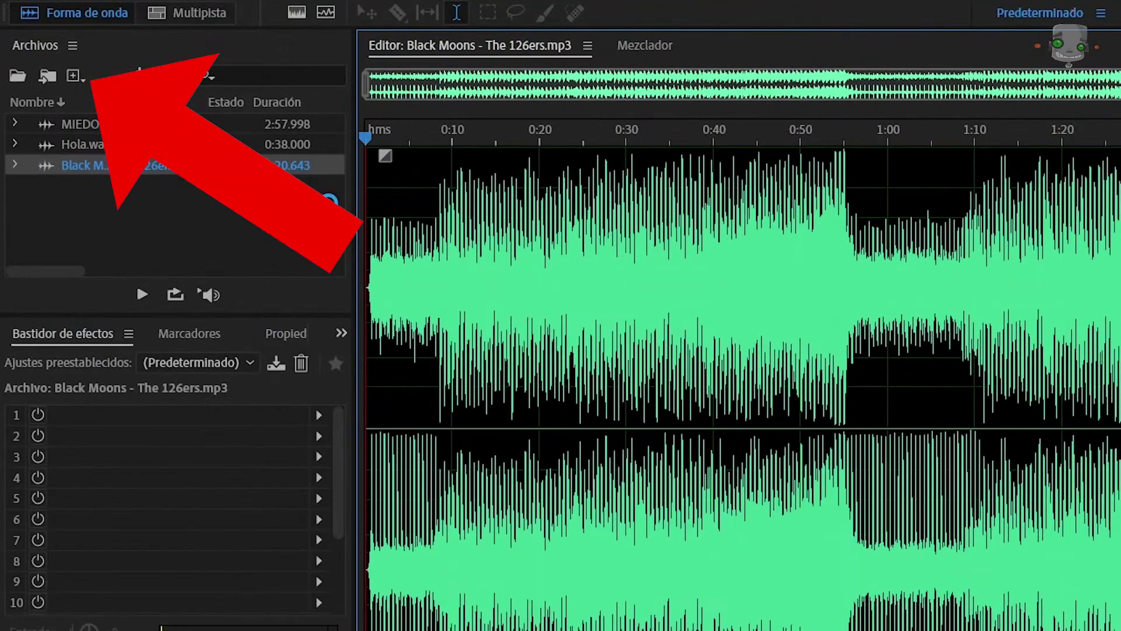
- Create a multitrack session named Ejemplo 01 with a 48000 Hz sample rate, 32-bit float depth and a stereo mix
left_click(76, 81)
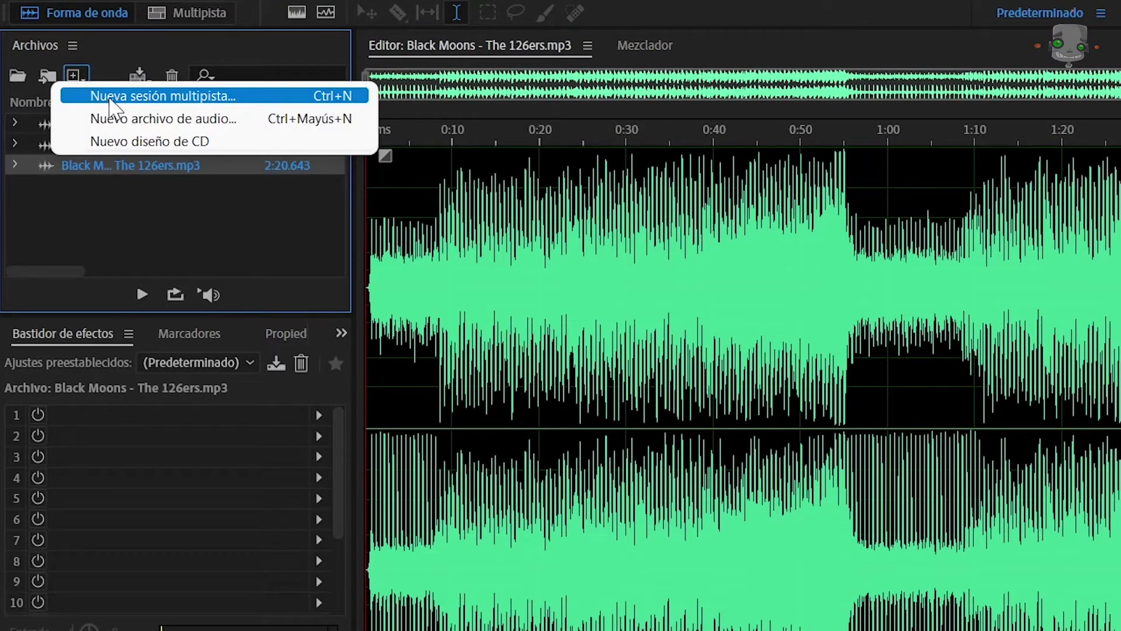
left_click(111, 96)
type("Ejemplo 01")
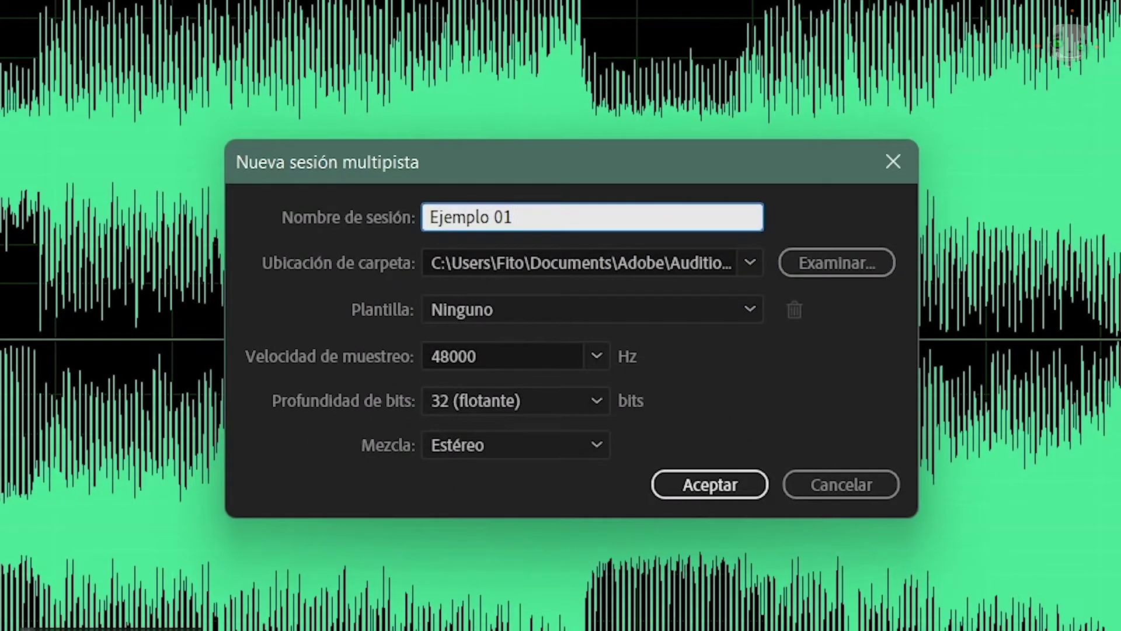
left_click(844, 263)
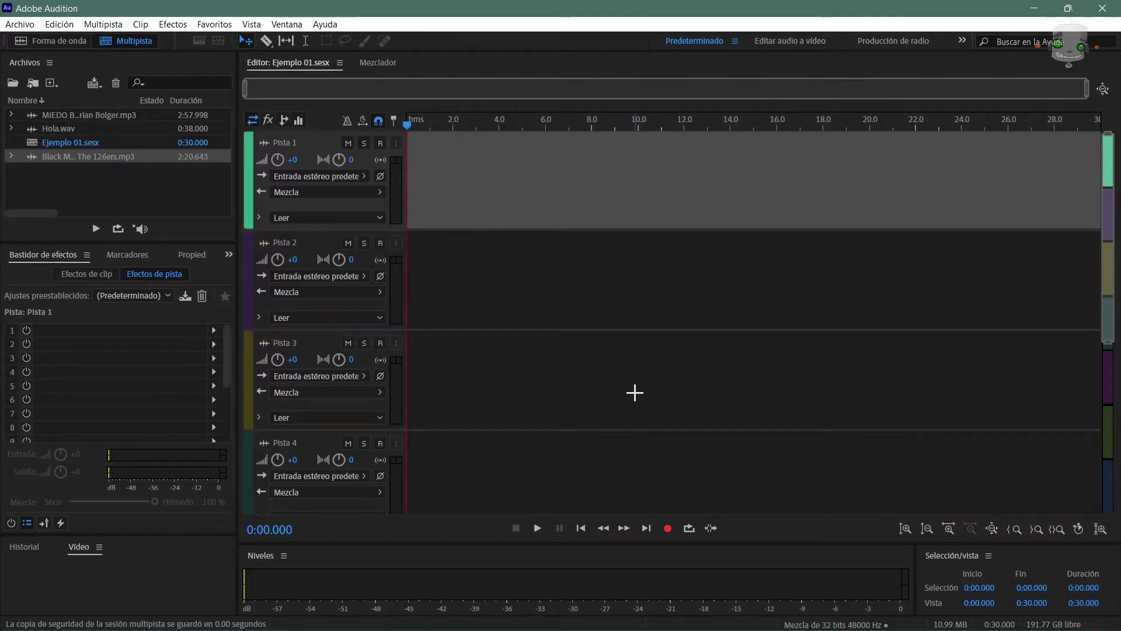
- Place Hola.wav at the start of Pista 1, preview it briefly, and rename the track Audio
left_click(104, 187)
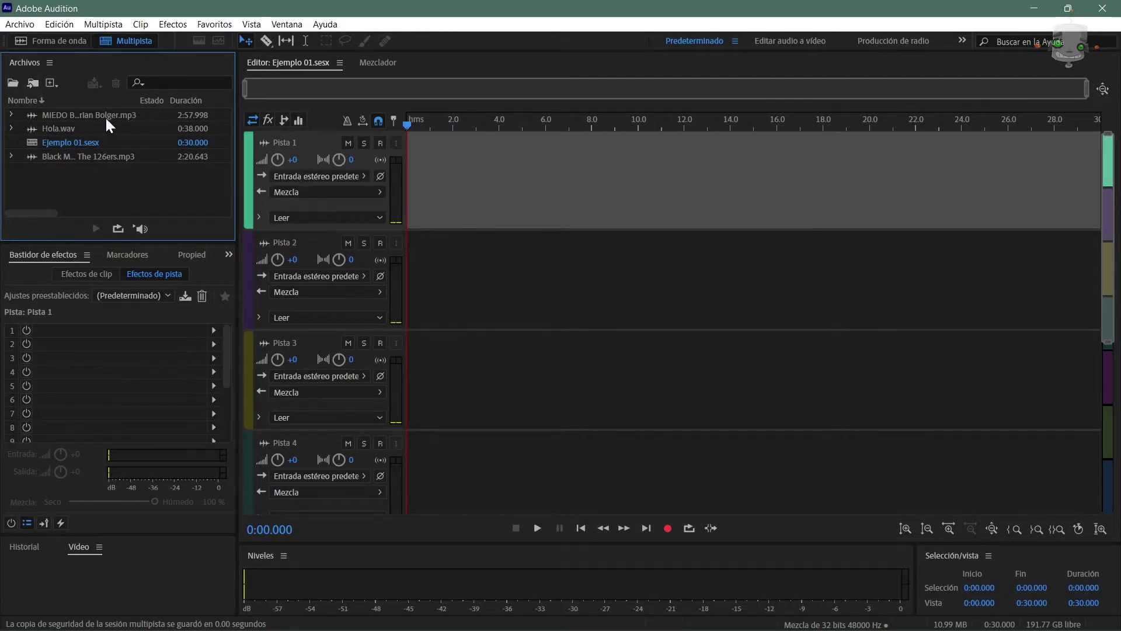
left_click_drag(36, 128, 442, 197)
key("space")
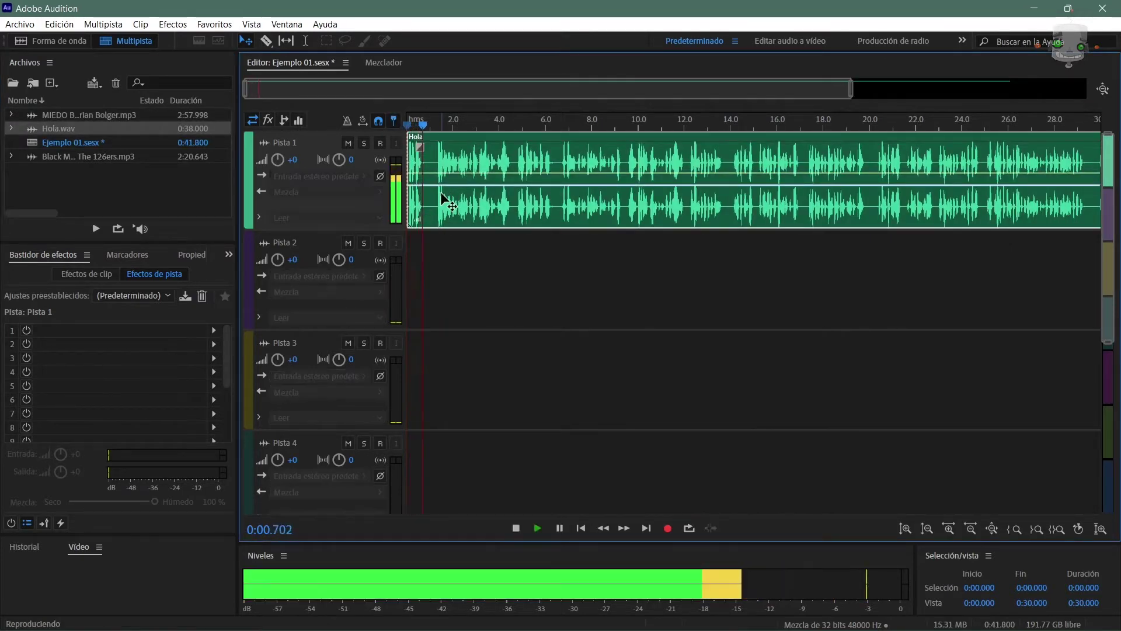
key("space")
left_click_drag(443, 126, 409, 130)
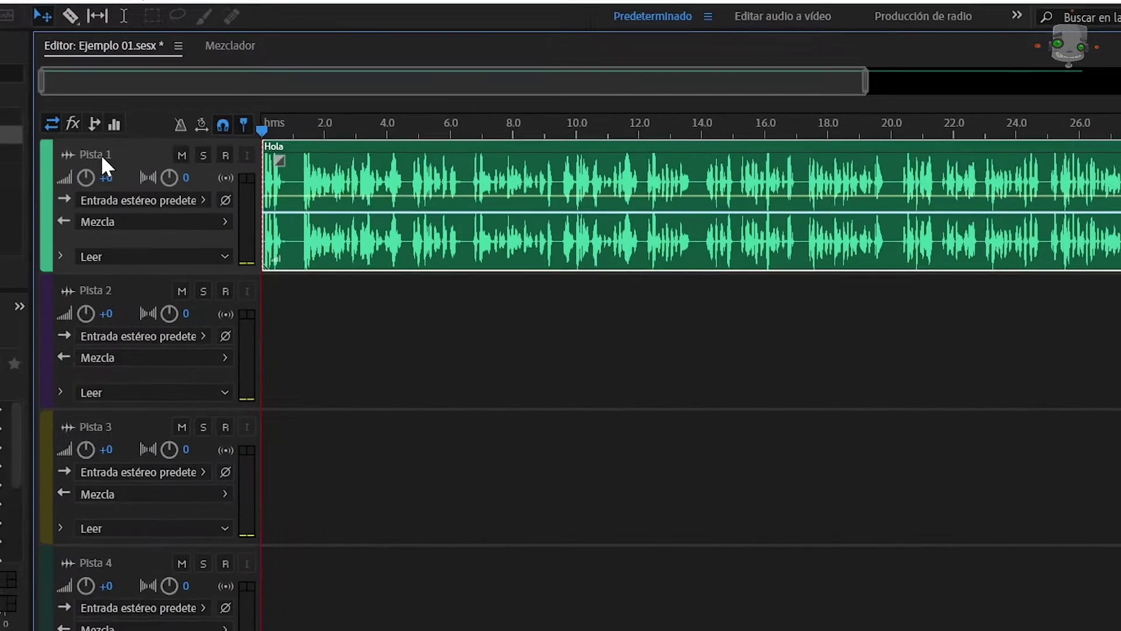
left_click(101, 154)
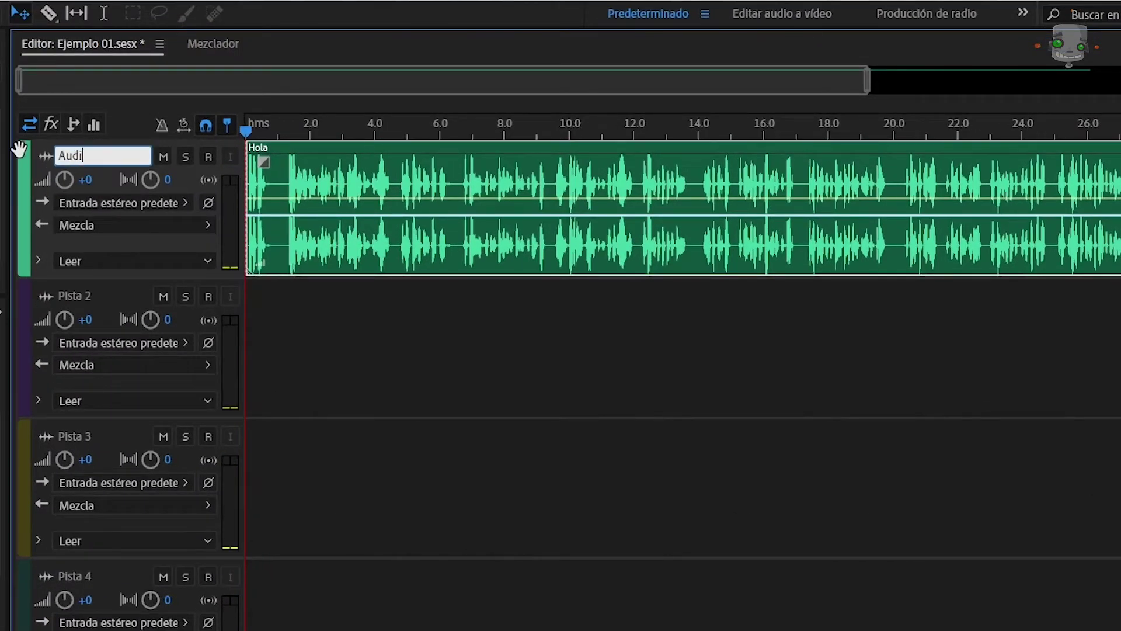
key("Return")
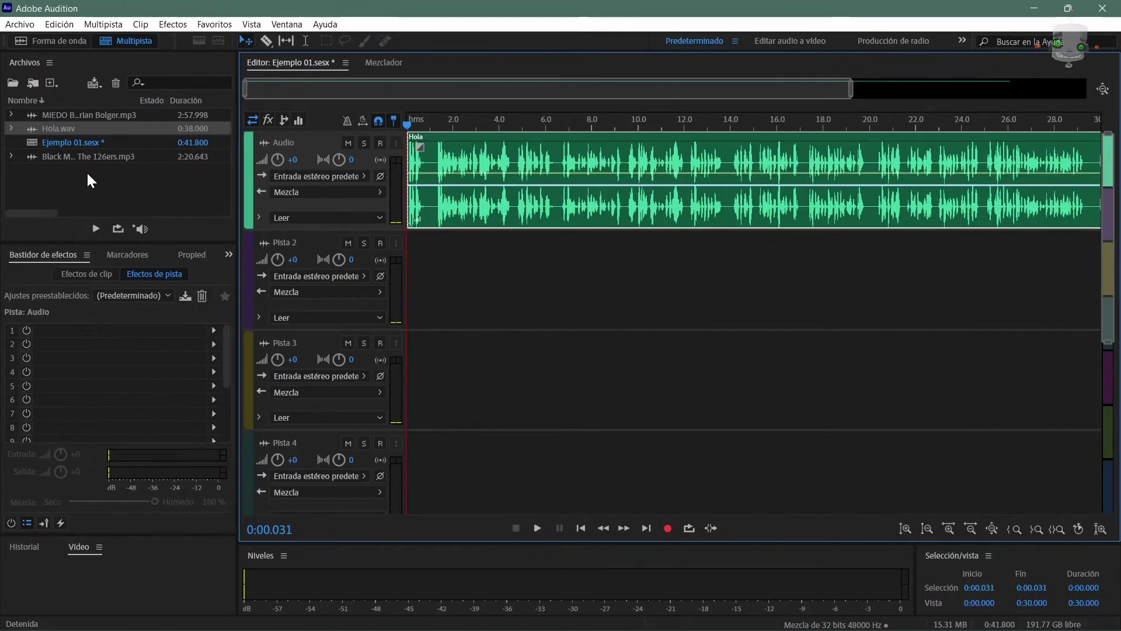
- Place the Black Moons music at the start of Pista 2 and play it together with the voice
left_click_drag(60, 155, 535, 288)
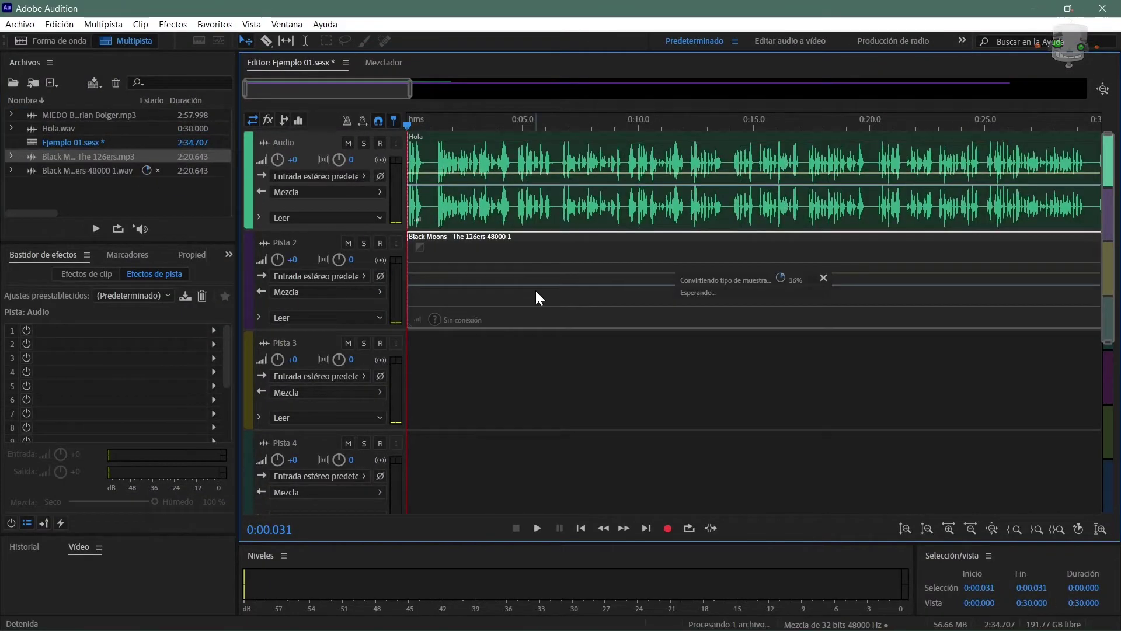
key("space")
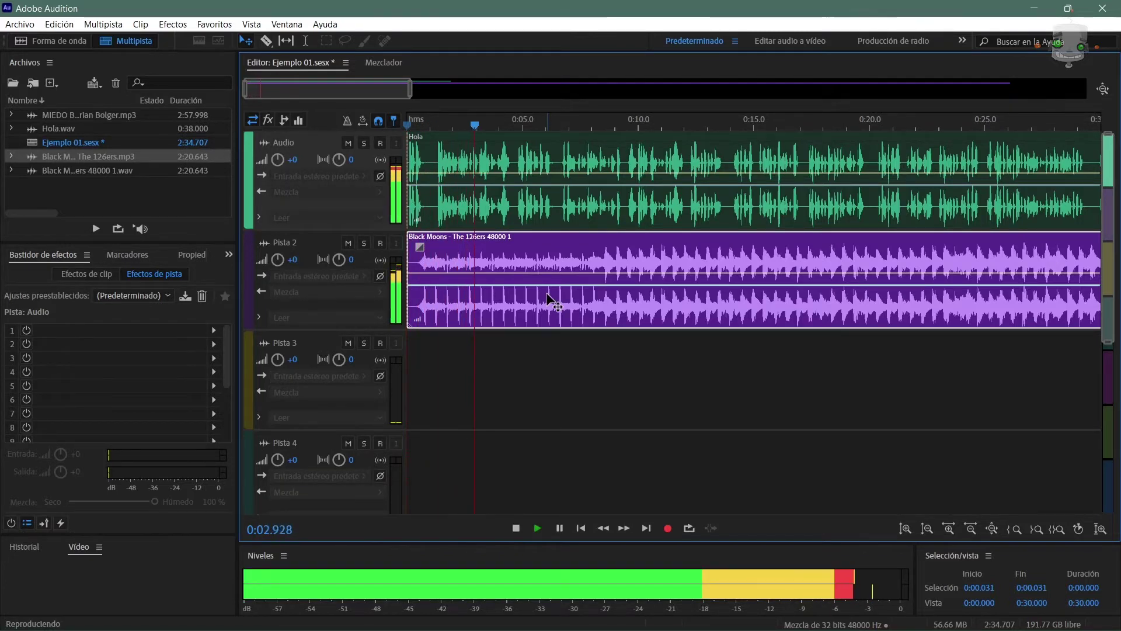
key("space")
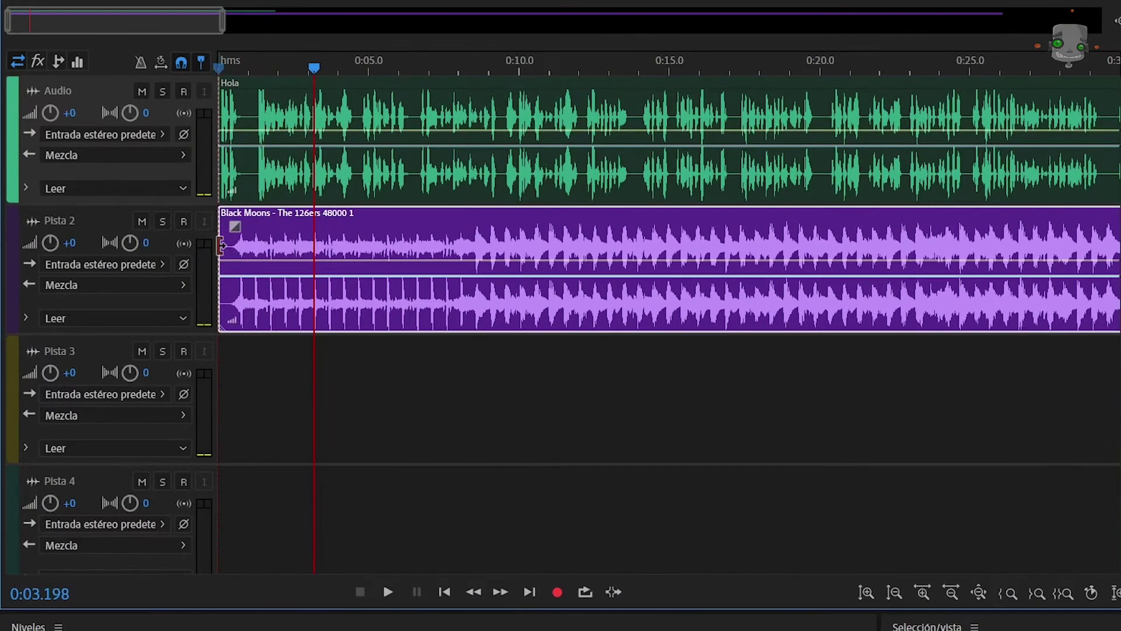
- Trim about 0.4 seconds off the beginning of the Black Moons clip and move it back to the session start
left_click_drag(221, 246, 409, 271)
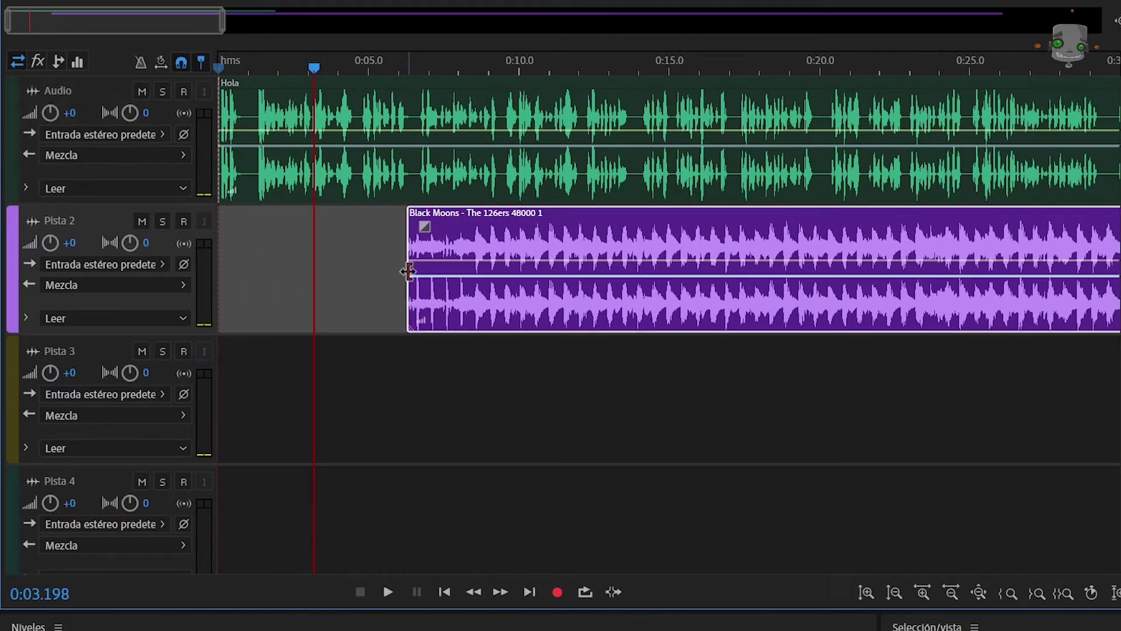
left_click_drag(408, 272, 232, 271)
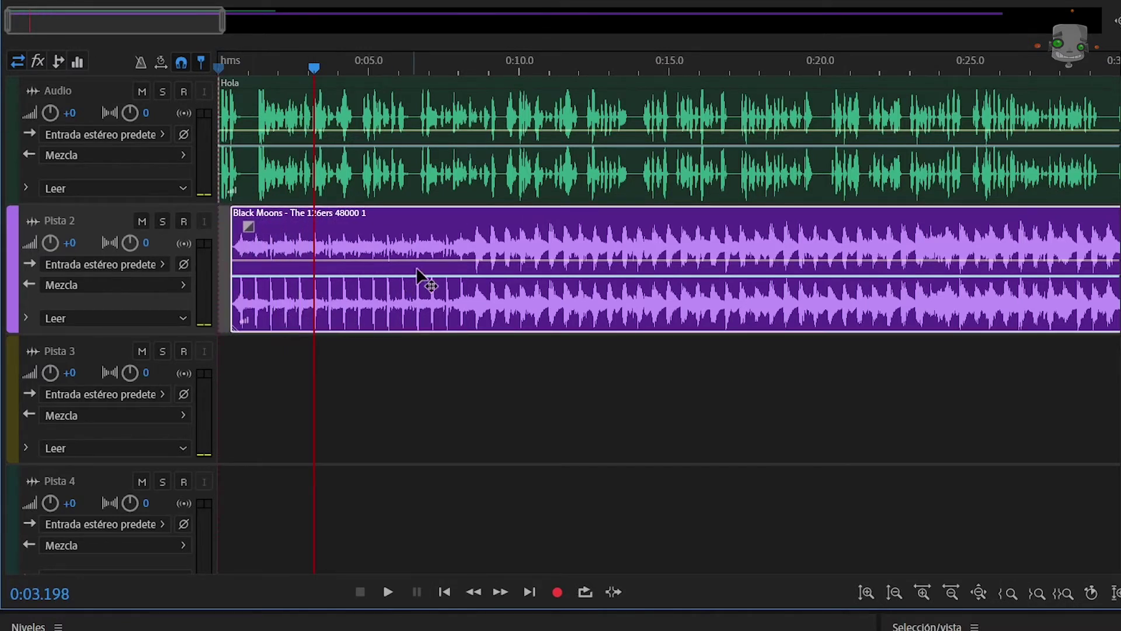
left_click_drag(415, 270, 385, 267)
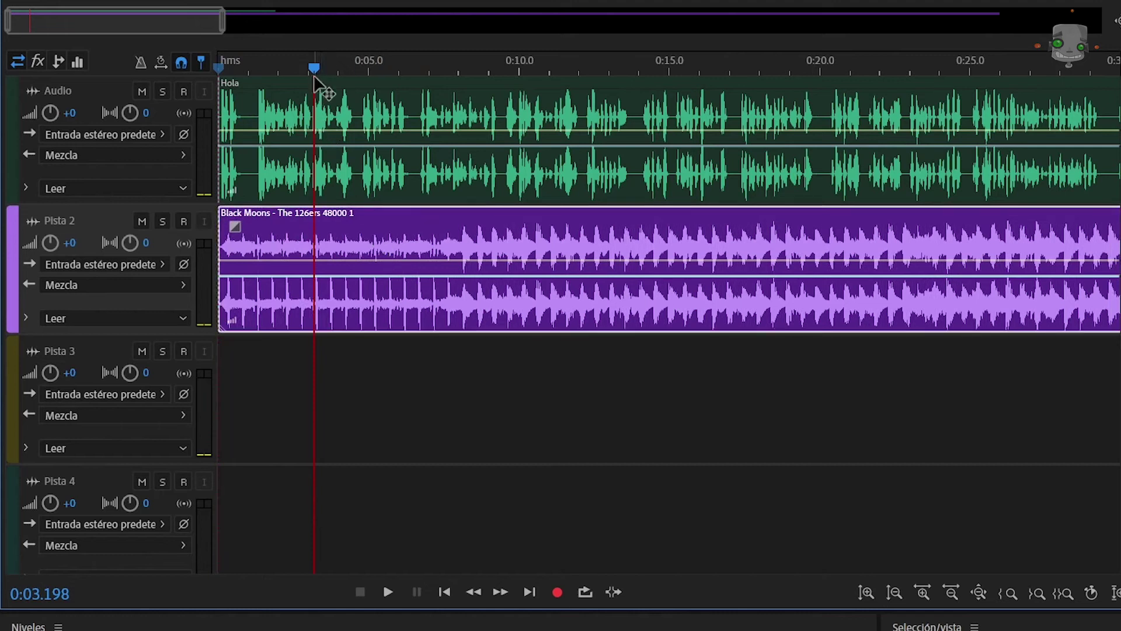
- Play the voice and trimmed music from the beginning, and return the playhead to the start
left_click_drag(316, 72, 200, 84)
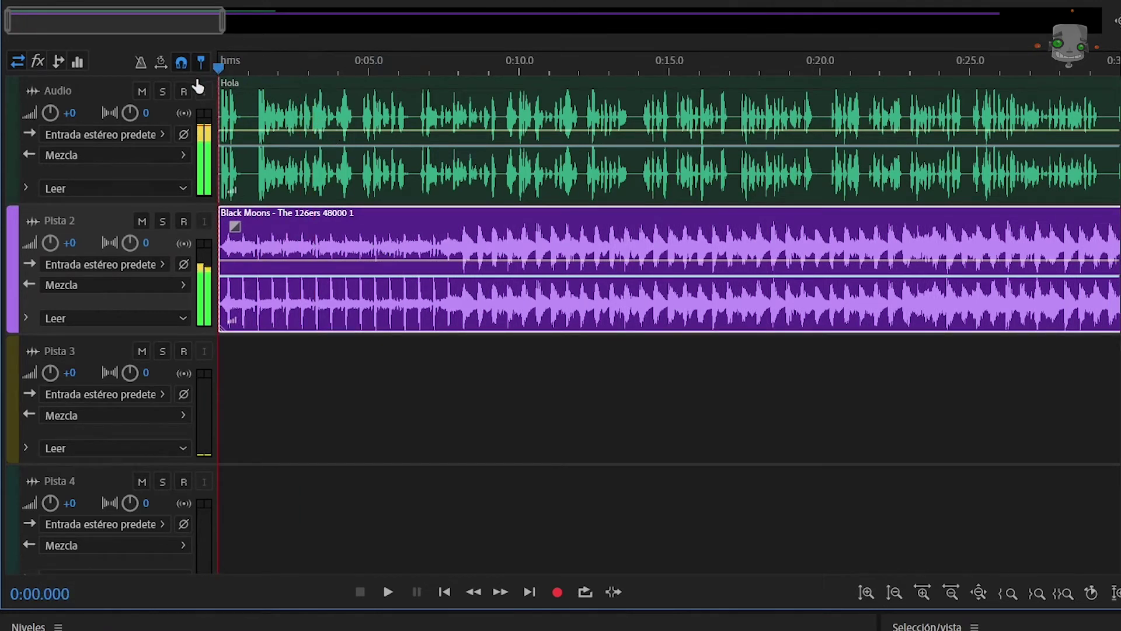
key("space")
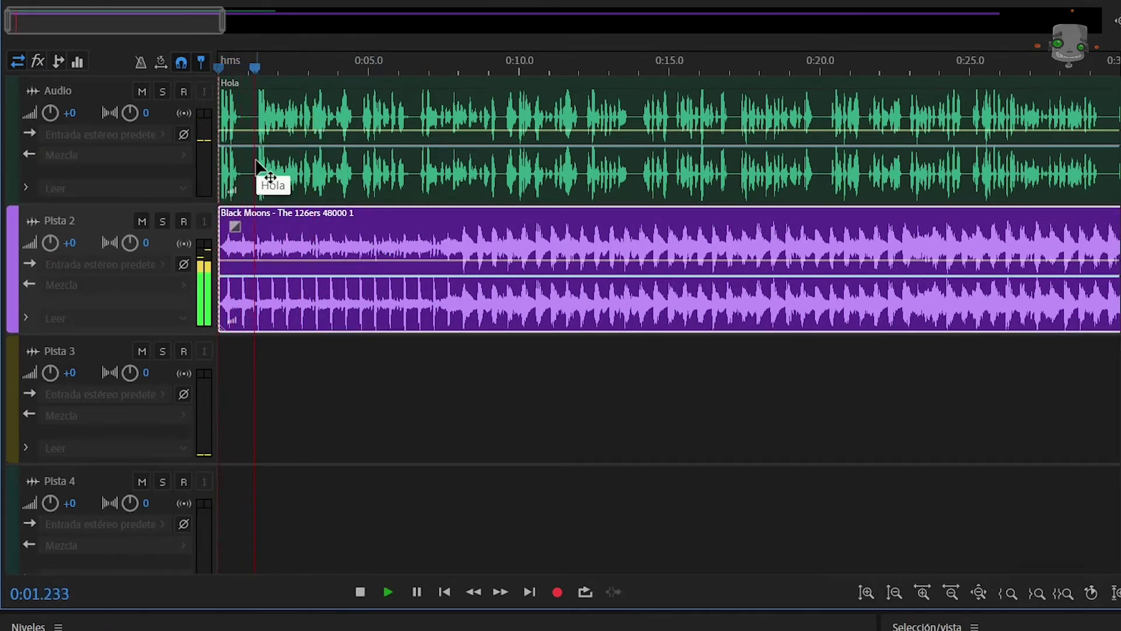
key("space")
left_click_drag(275, 73, 216, 80)
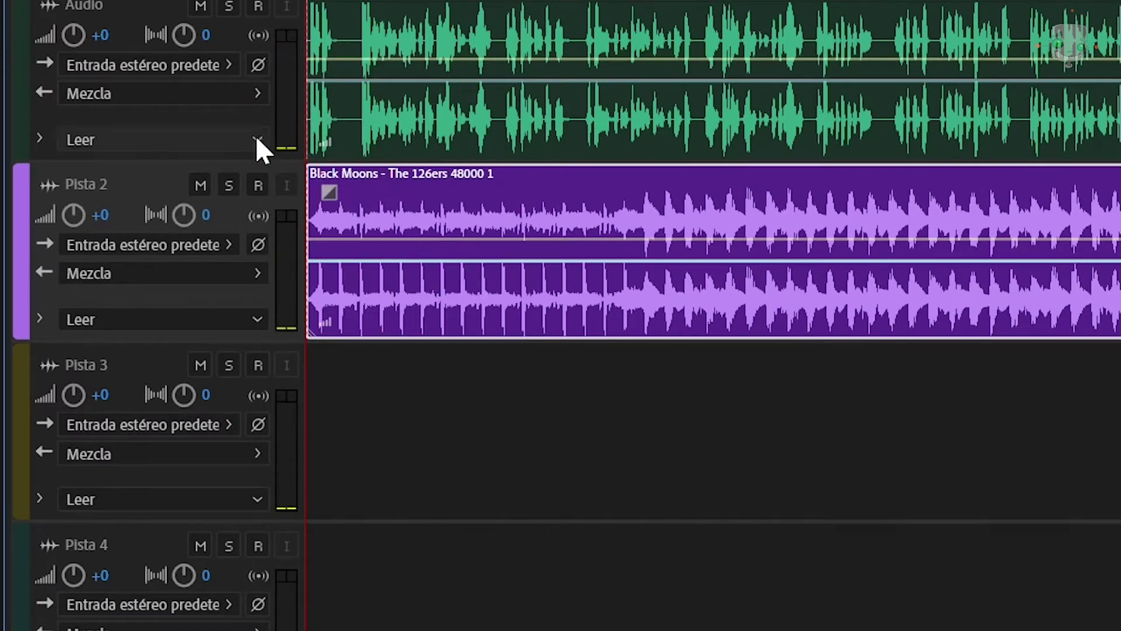
- Solo Pista 2 and try panning the Black Moons clip to the right channel and to the left, playing each setting
left_click(229, 186)
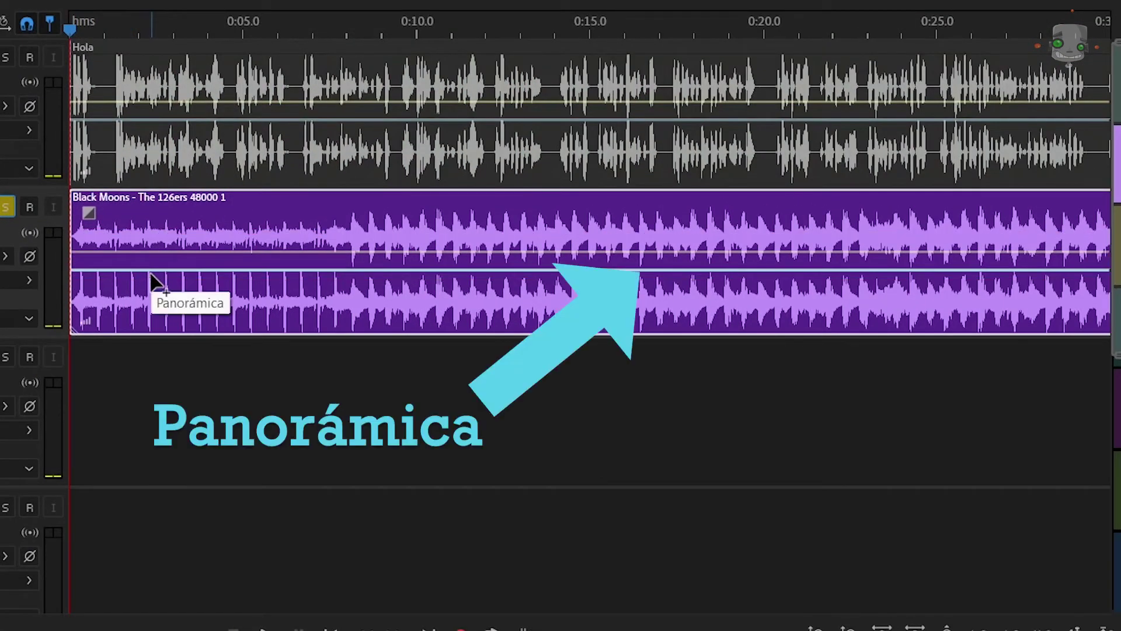
left_click_drag(158, 272, 189, 333)
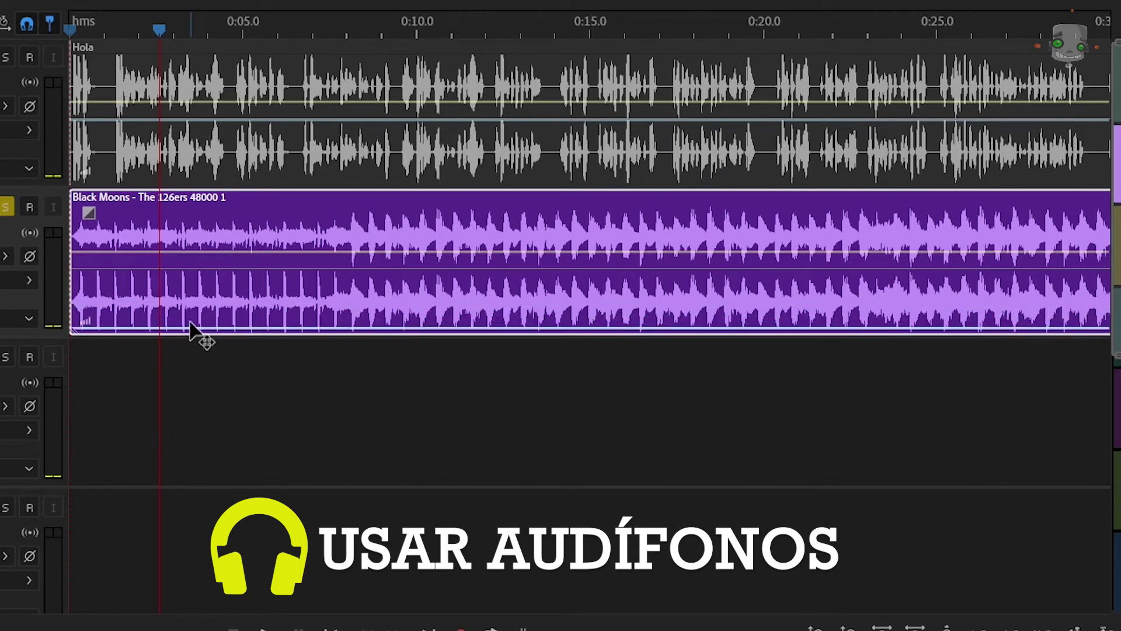
key("space")
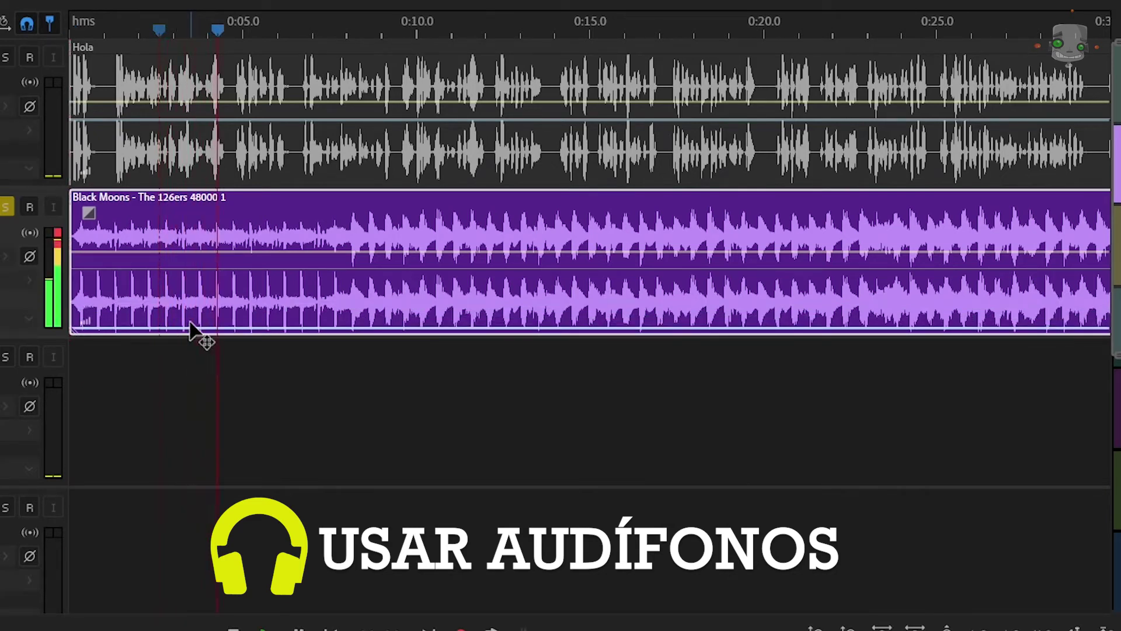
key("space")
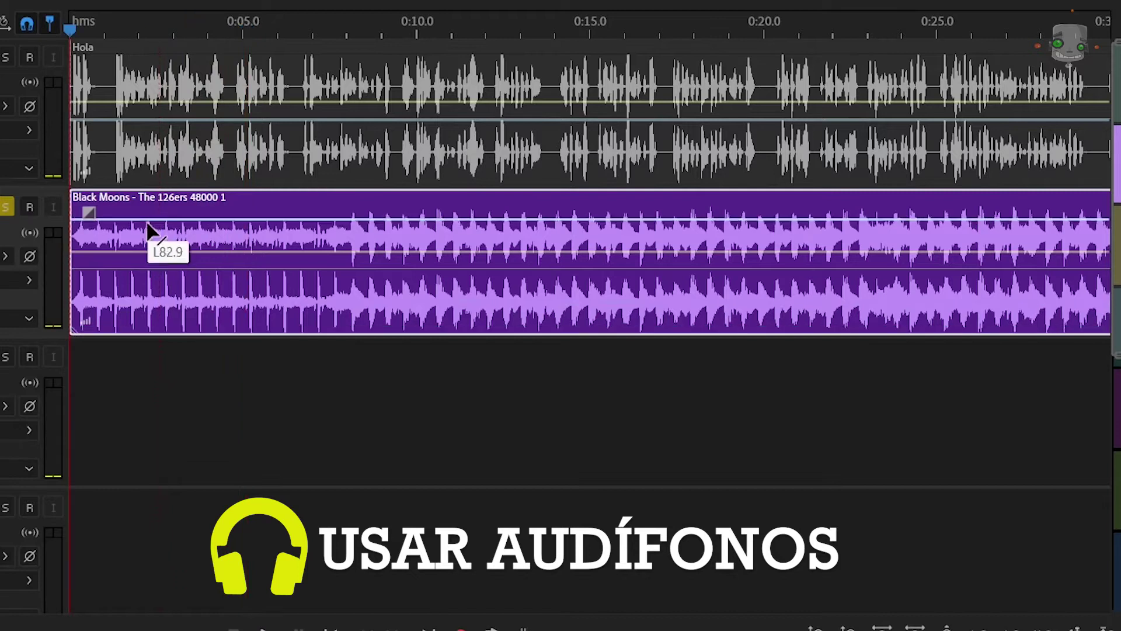
left_click_drag(146, 221, 140, 203)
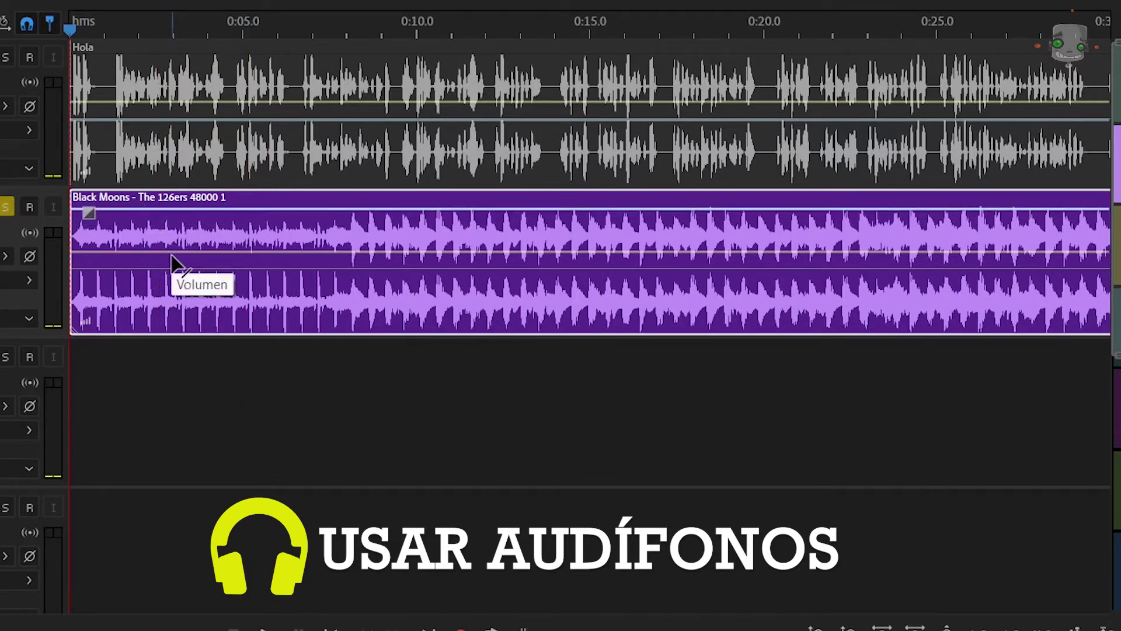
key("space")
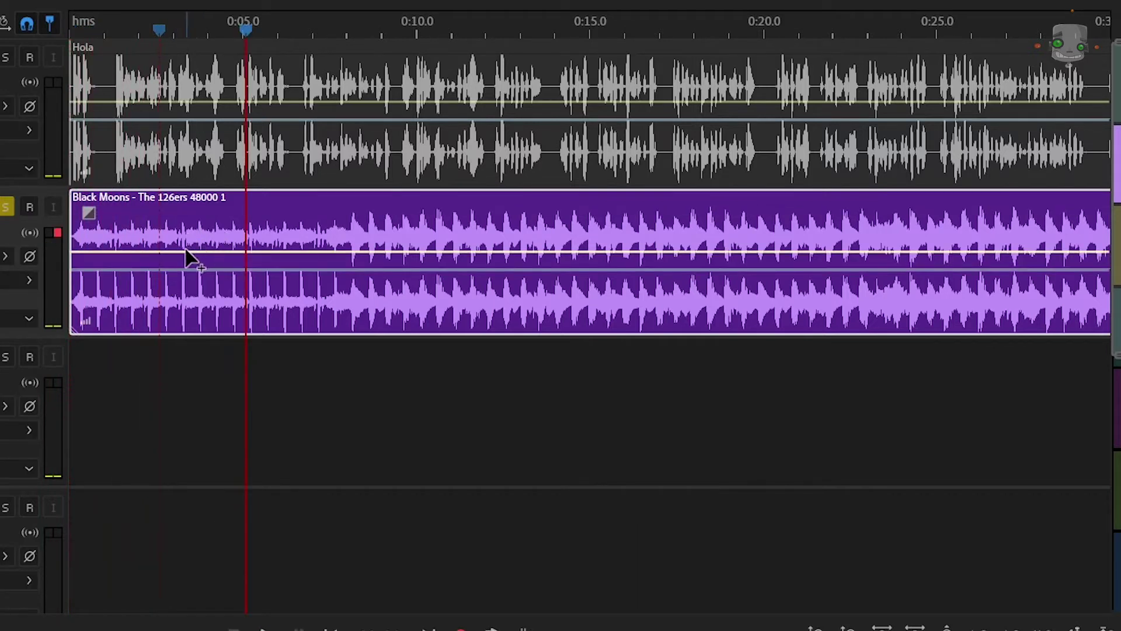
- Try raising the Black Moons clip's volume, play it, and try lowering the volume as well
left_click_drag(186, 251, 187, 221)
key("space")
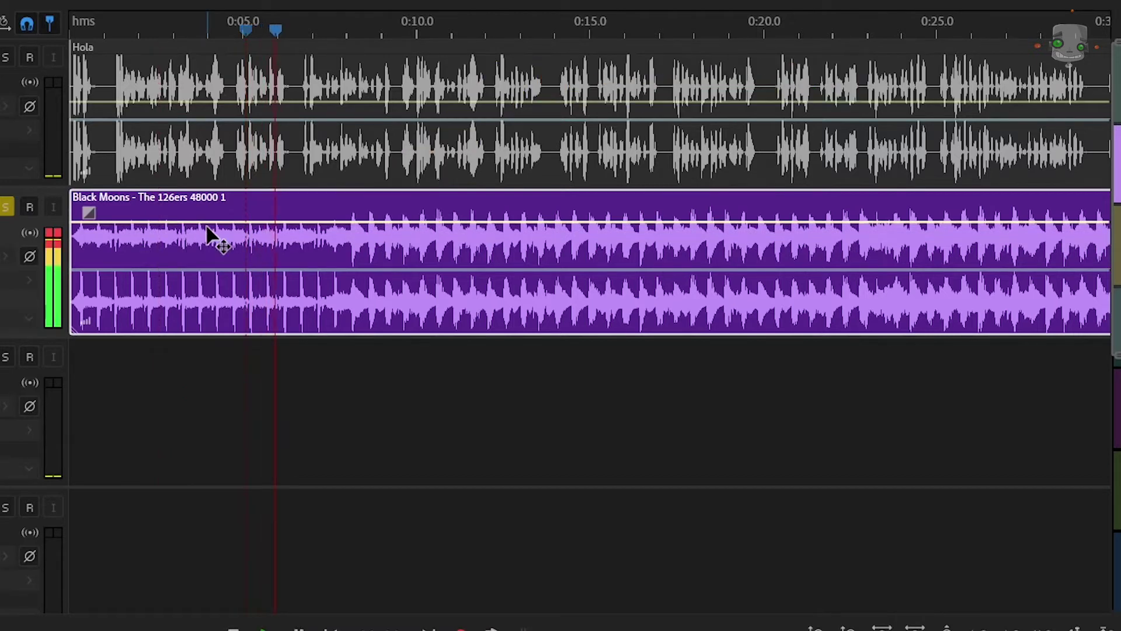
key("space")
left_click_drag(215, 225, 215, 328)
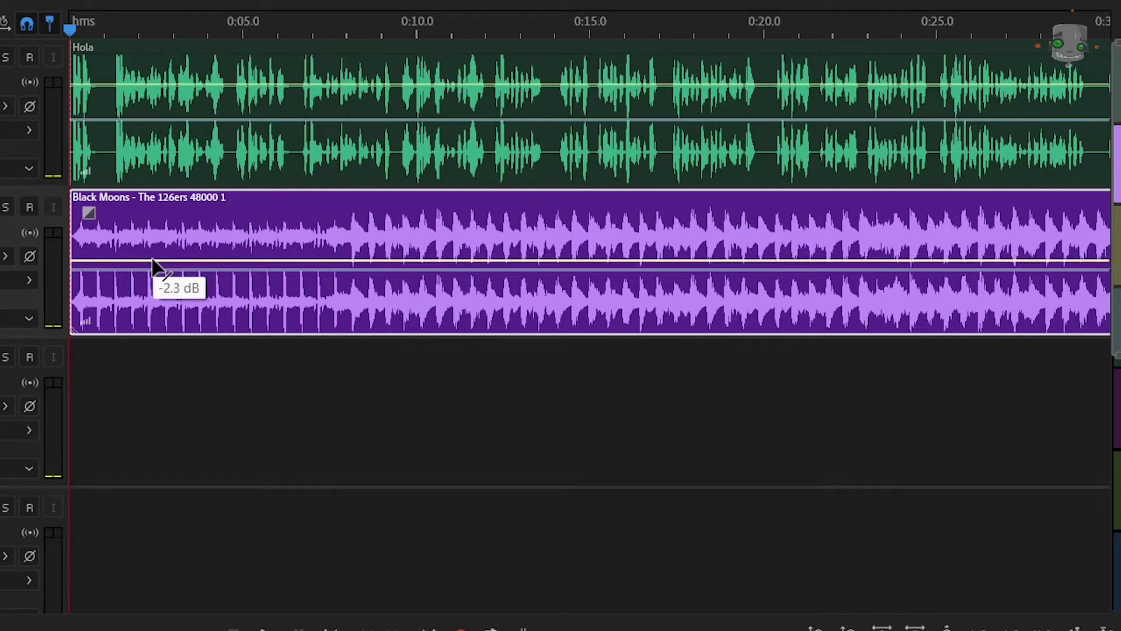
left_click_drag(153, 264, 154, 257)
- Play the voice and music tracks together from the beginning, and rewind the playhead to the start
key("space")
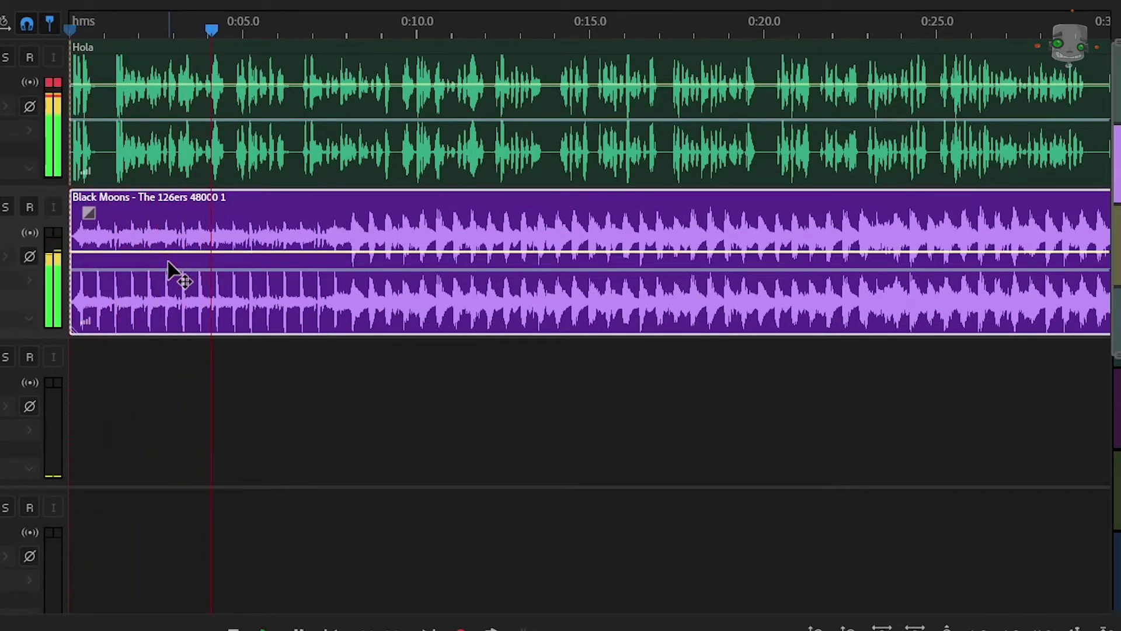
key("space")
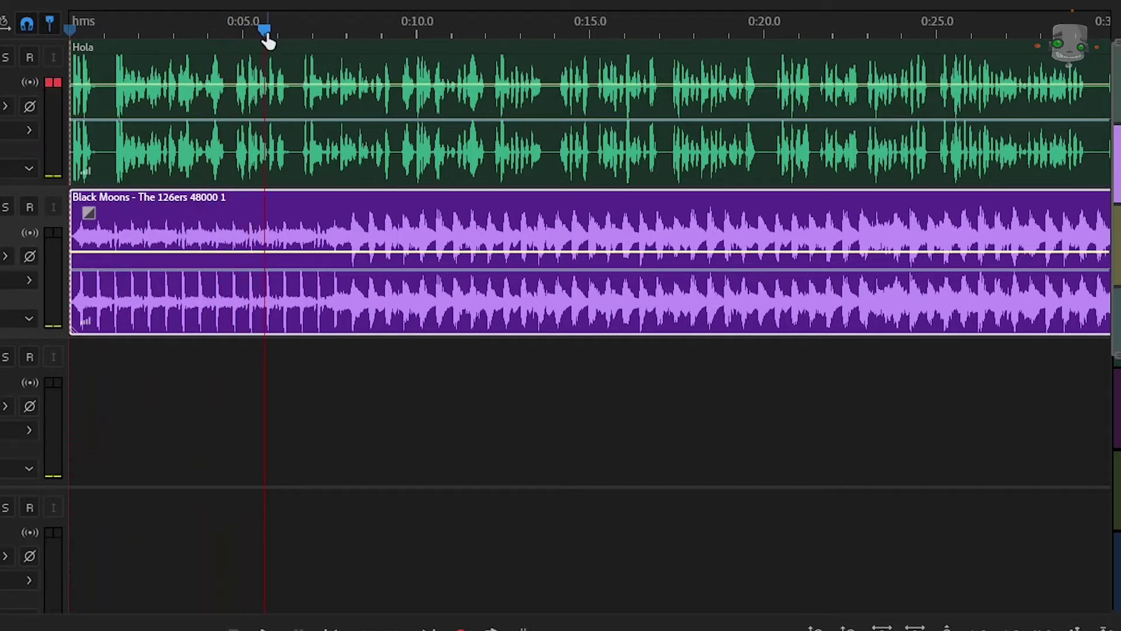
left_click_drag(267, 40, 27, 43)
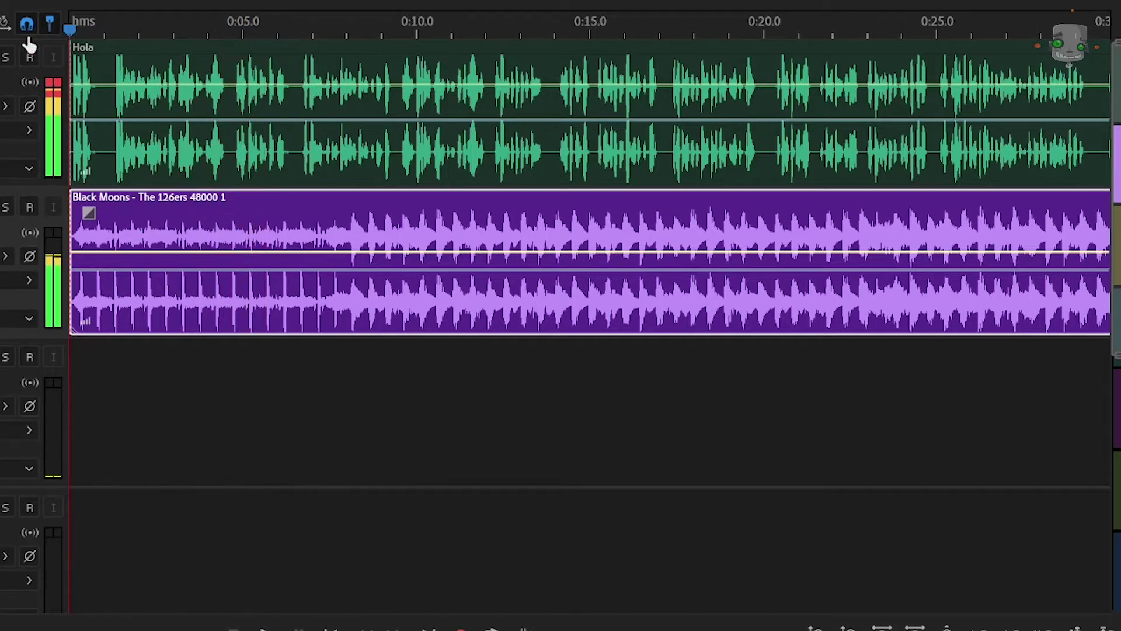
- Add volume keyframes near the start of the Black Moons clip and raise its volume between about 0:00.7 and 0:01.3
left_click(128, 251)
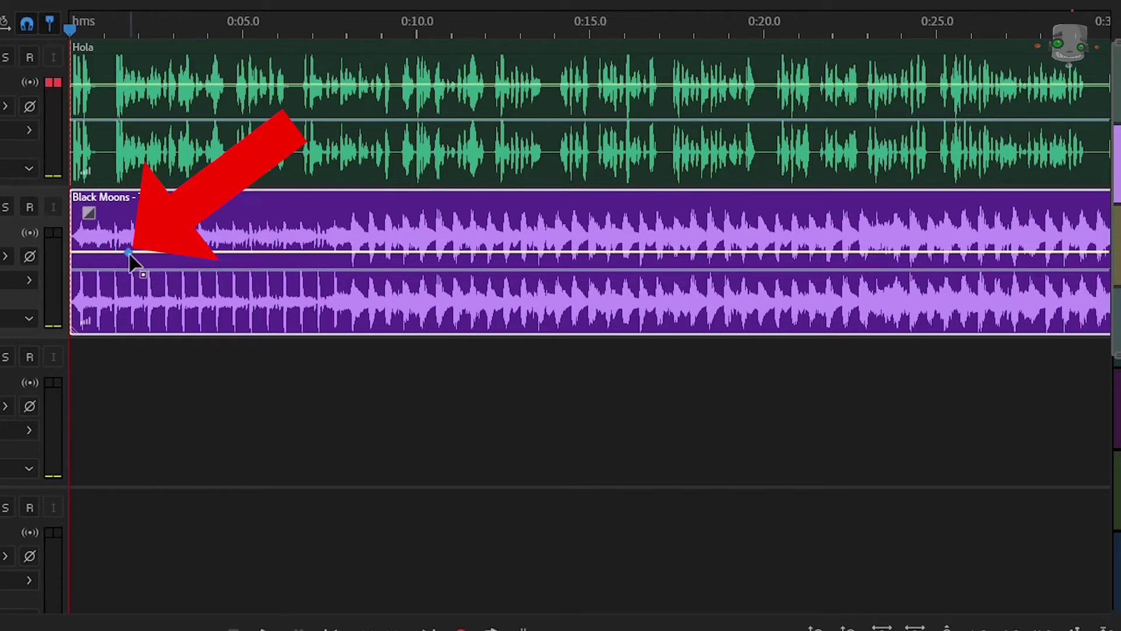
left_click_drag(128, 254, 149, 223)
left_click(121, 252)
left_click(297, 253)
left_click(316, 252)
left_click(95, 252)
scroll(141, 25, "up", 4)
left_click(149, 252)
mouse_move(228, 236)
left_mouse_down()
mouse_move(227, 221)
mouse_move(240, 243)
left_mouse_up()
- Raise the Black Moons clip's volume with a second group of keyframes between about 0:06.3 and 0:07.1
left_click_drag(851, 252, 816, 252)
left_click_drag(846, 219, 825, 217)
left_click_drag(903, 249, 869, 217)
- Play the session from the beginning to hear the Black Moons clip's volume changes
left_click(71, 26)
key("space")
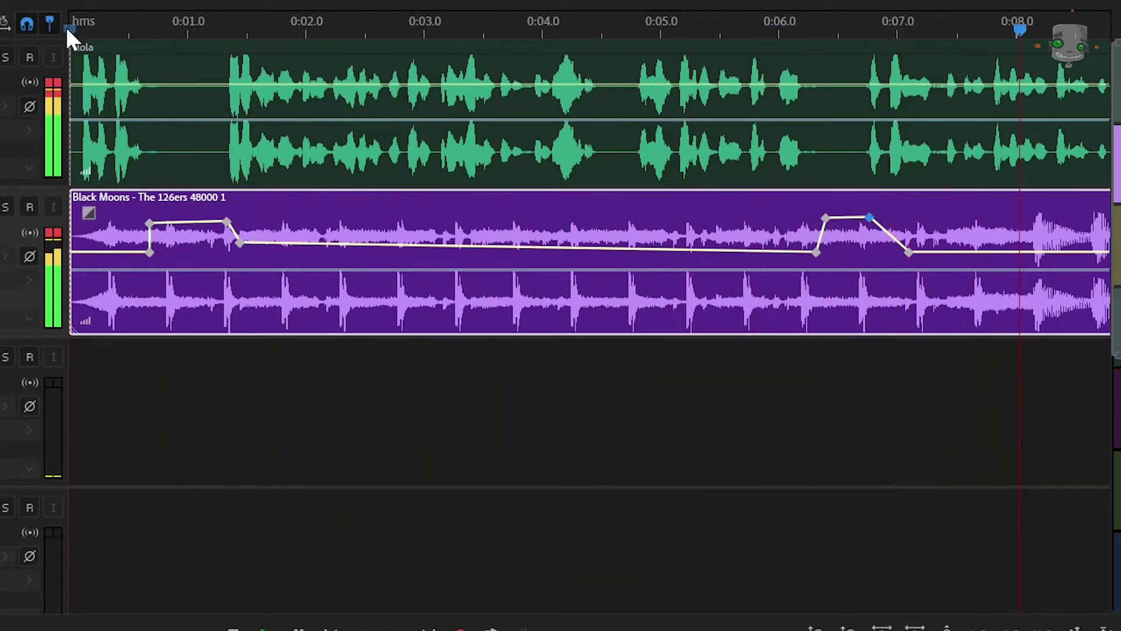
key("space")
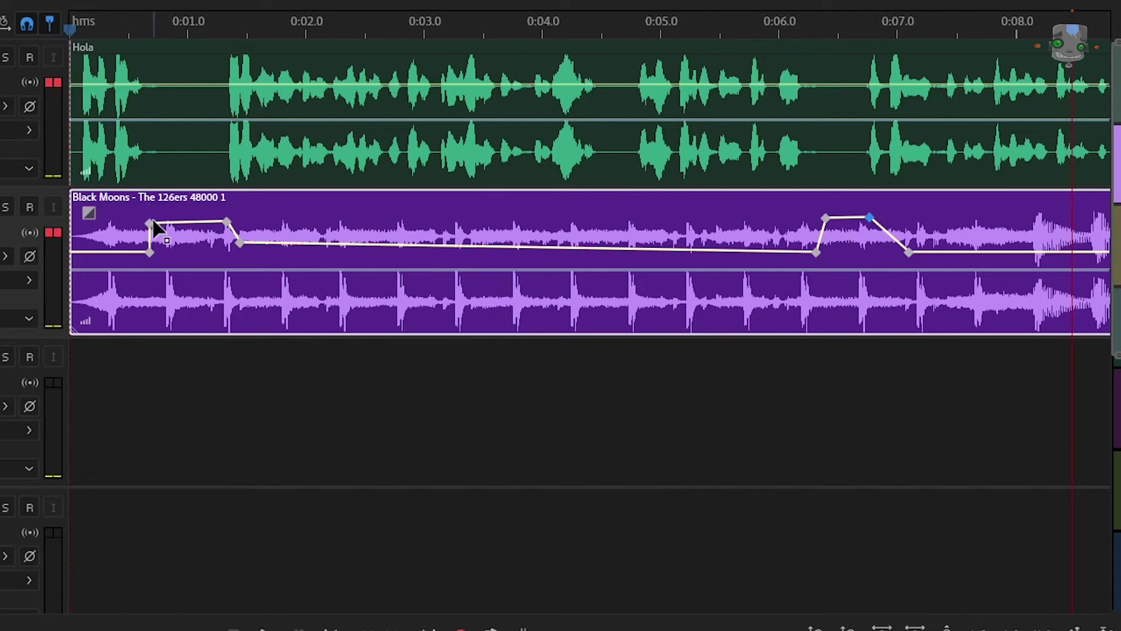
- Delete all volume keyframes from the Black Moons clip
mouse_move(150, 225)
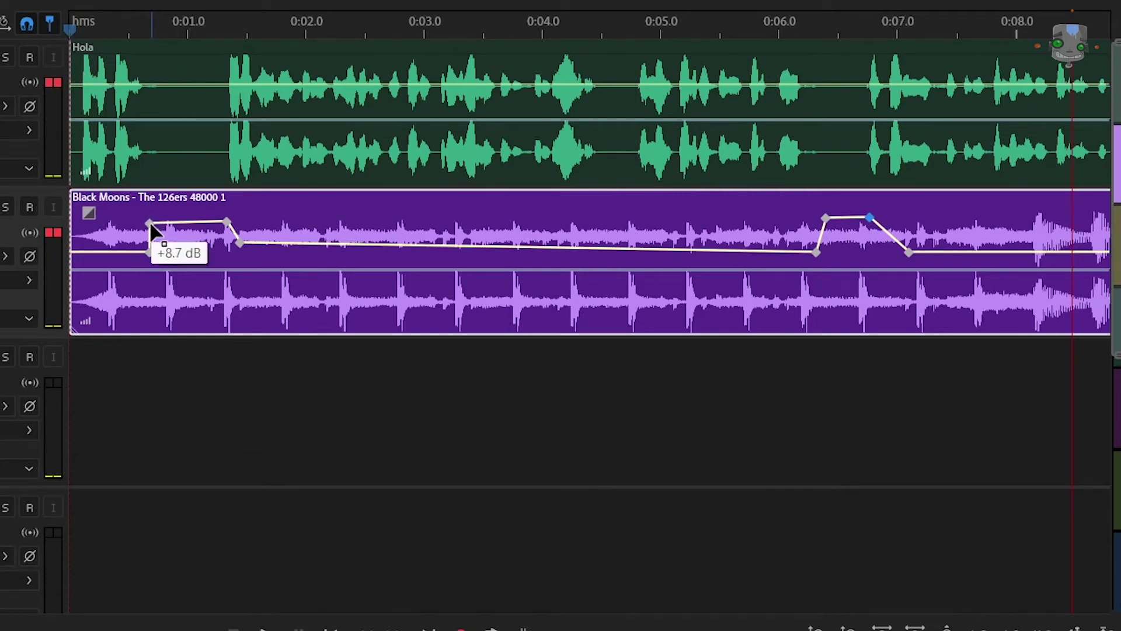
left_click(150, 225)
key("Delete")
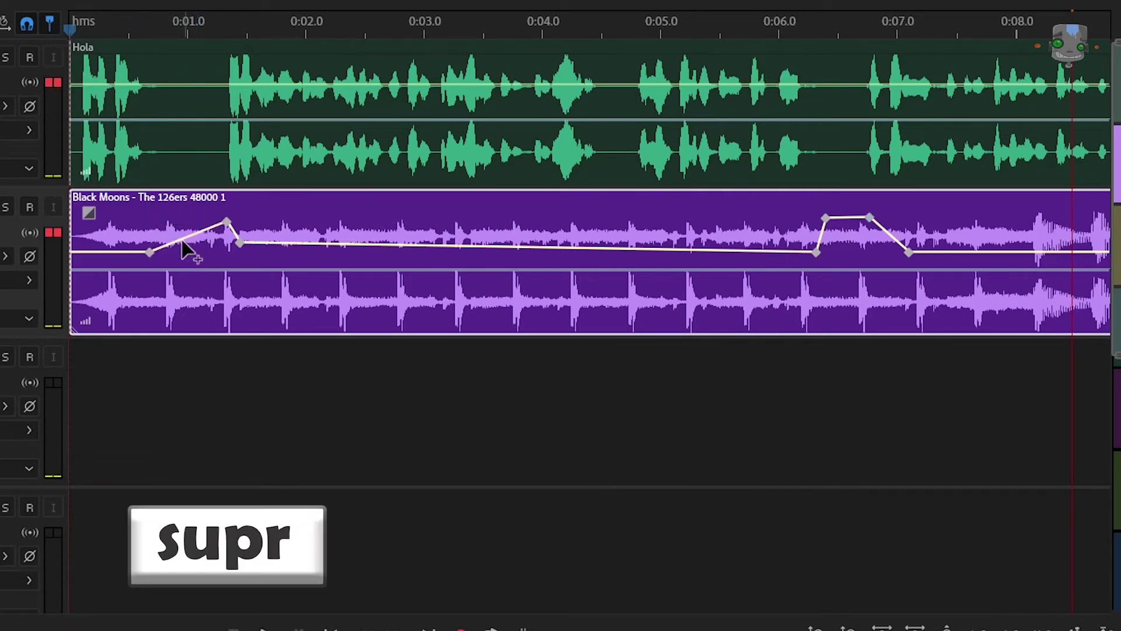
key("shift")
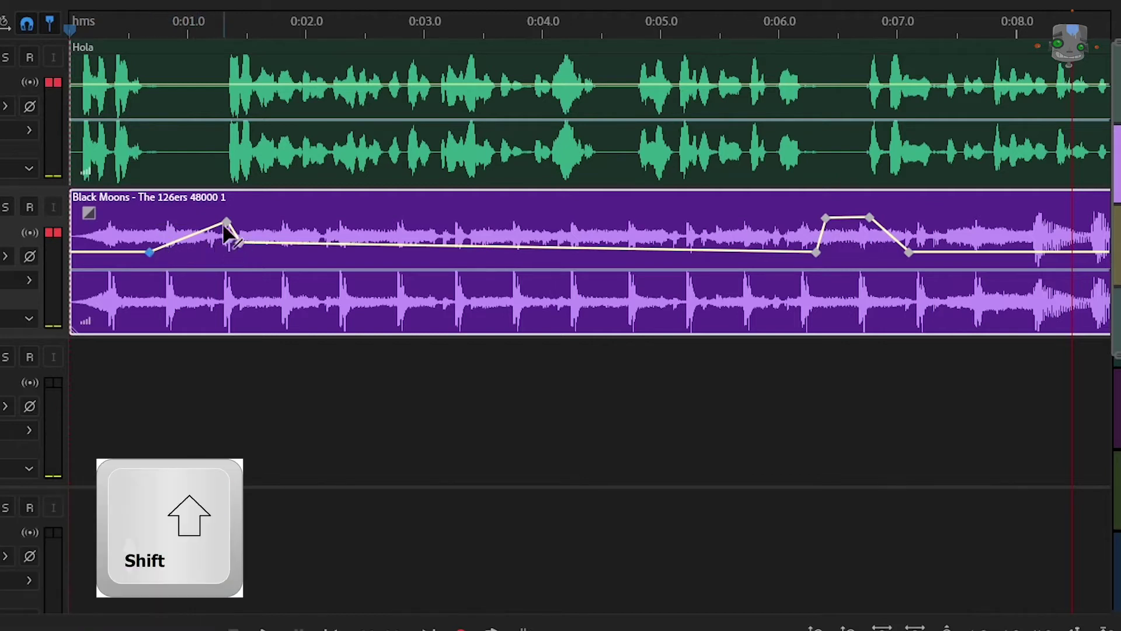
left_click(240, 242, "shift")
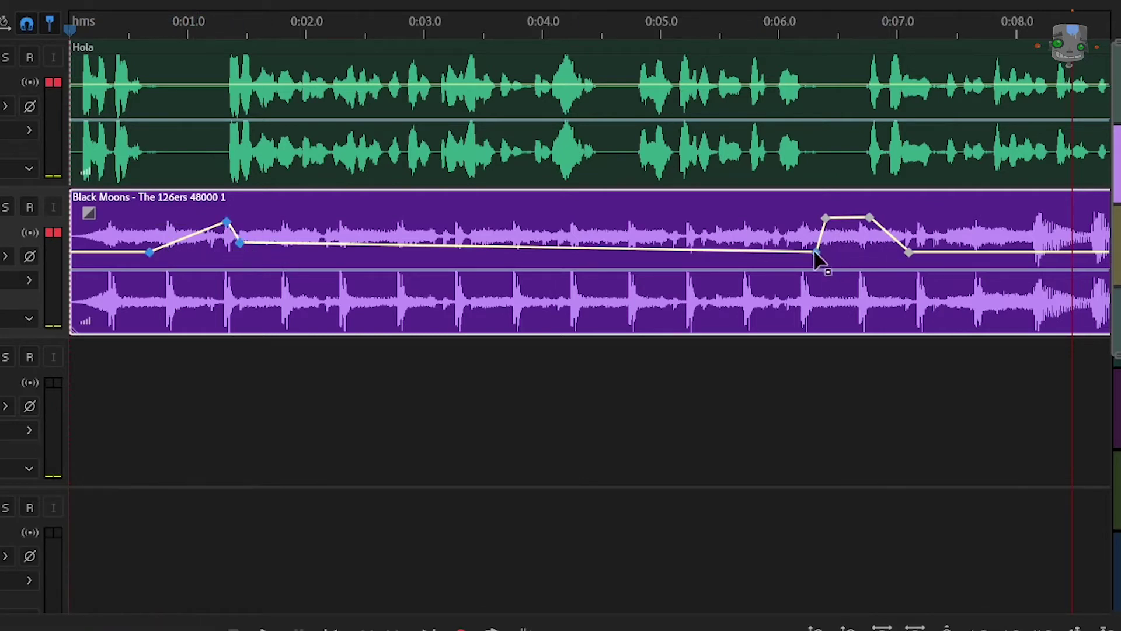
left_click(869, 218, "shift")
key("Delete")
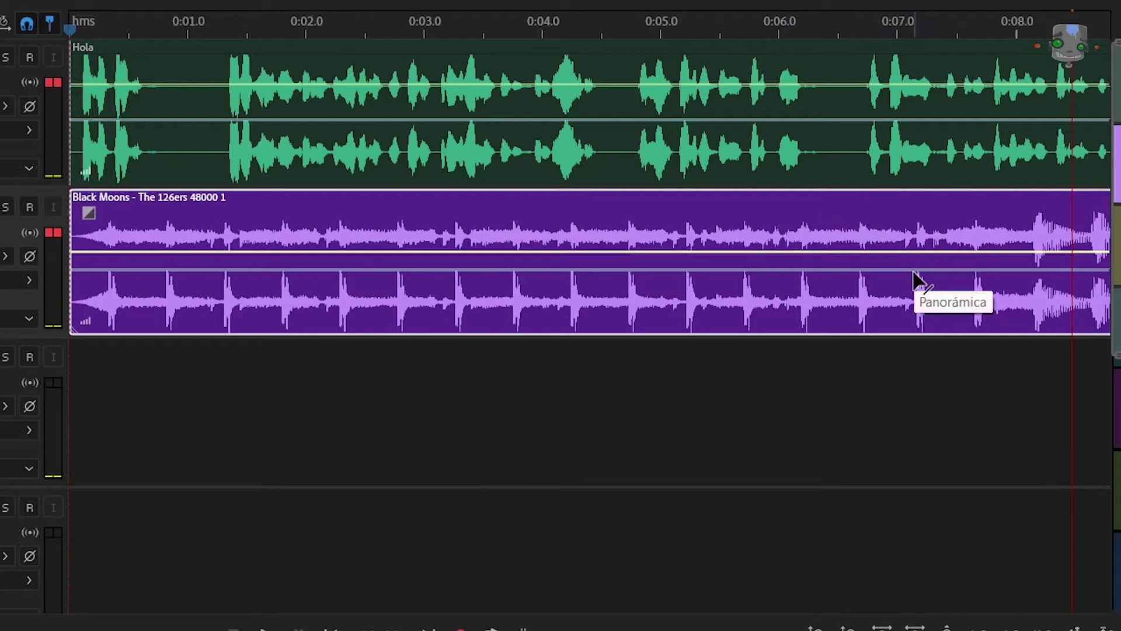
- Split the Black Moons clip on Pista 2 at 0:04.596 and delete the part after the cut
left_click_drag(69, 126, 614, 139)
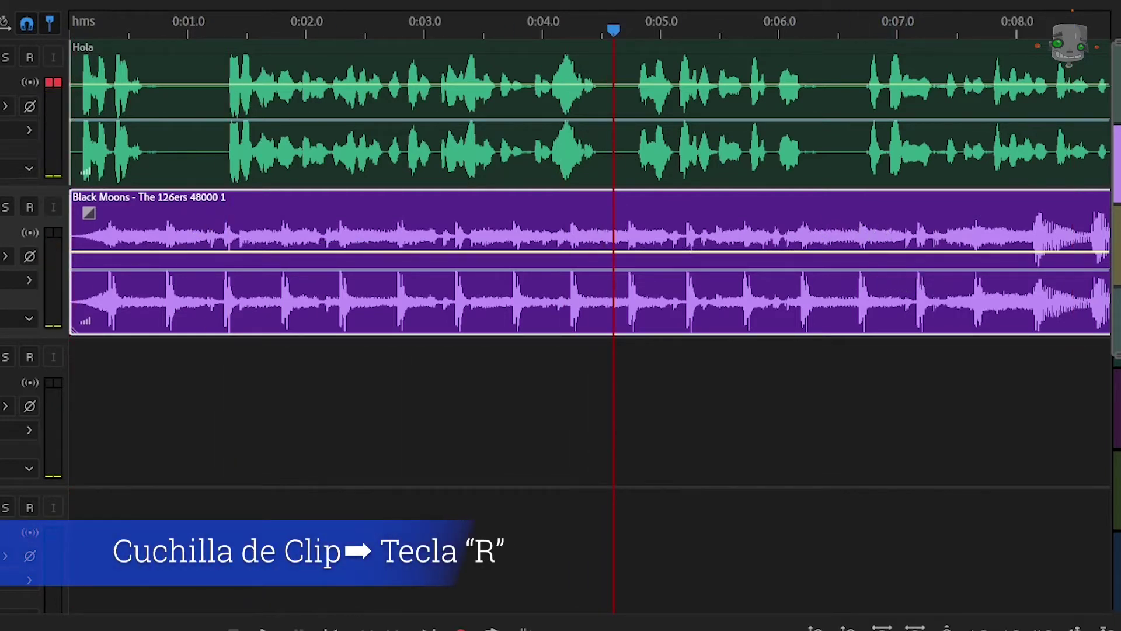
left_click(622, 245)
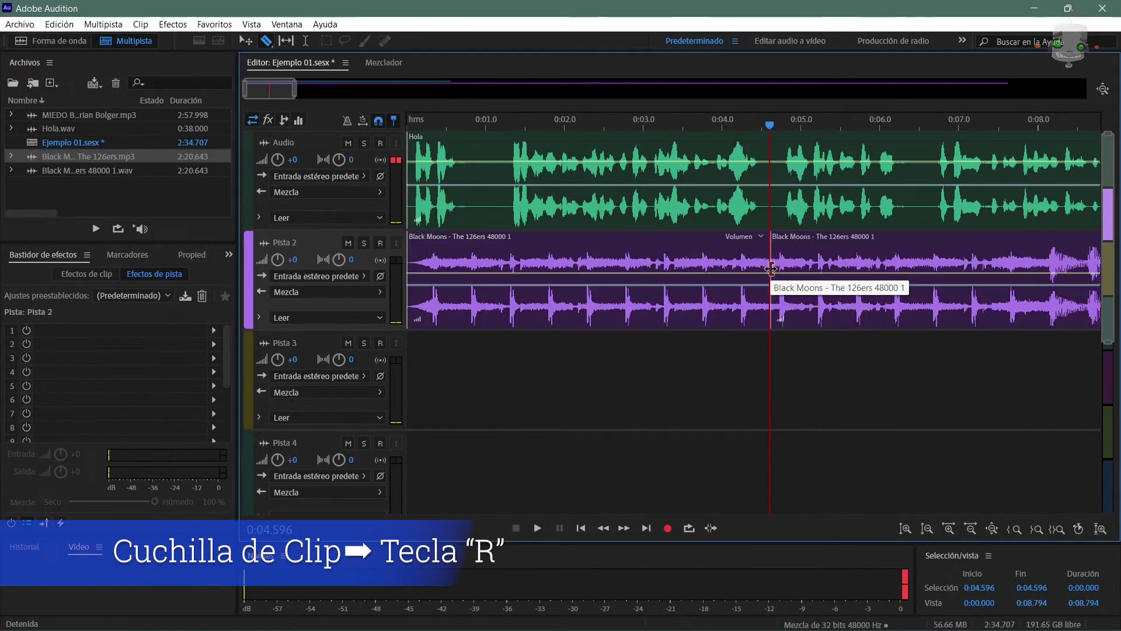
key("v")
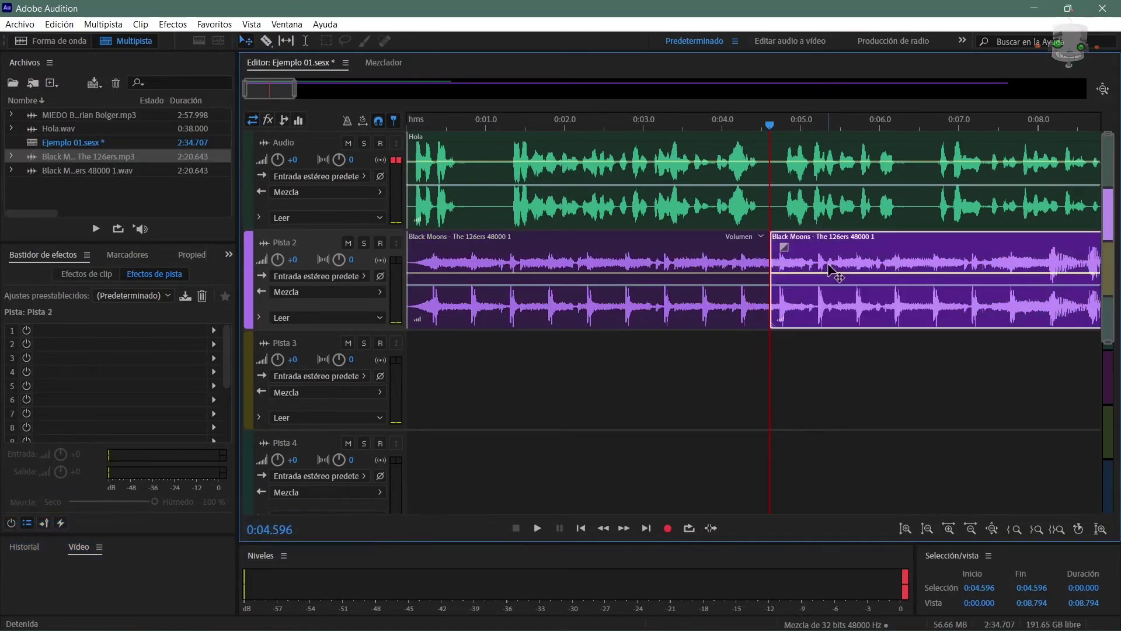
key("Delete")
- Place the MIEDO Black Mass file on Pista 2 directly after the cut and play across the join from about 0:04.2
left_click_drag(81, 114, 824, 321)
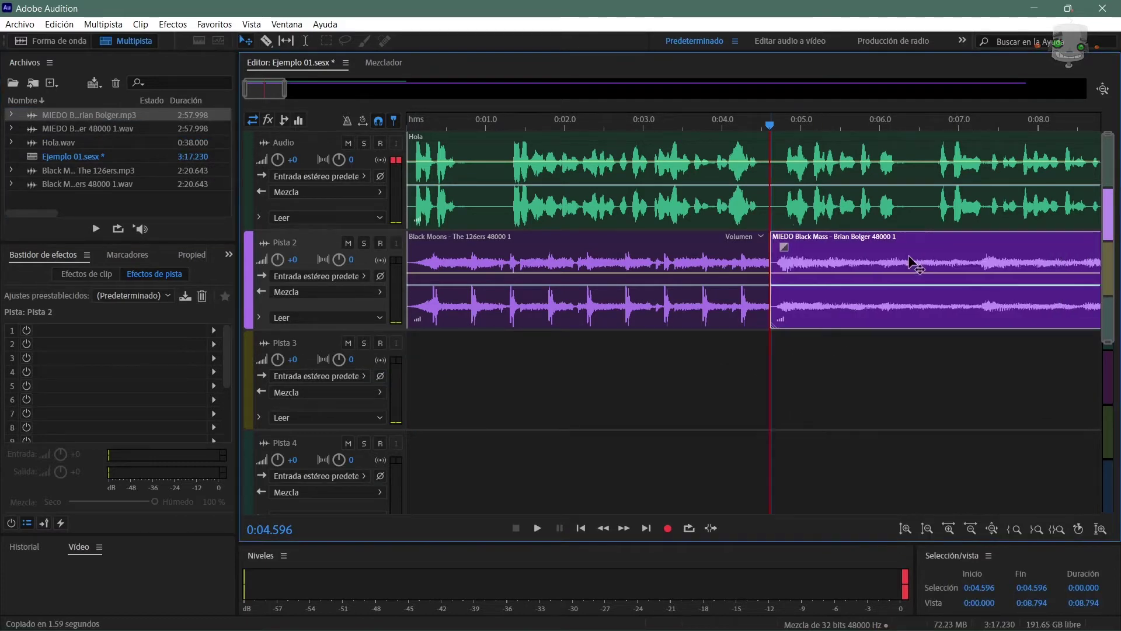
left_click_drag(767, 125, 741, 137)
key("space")
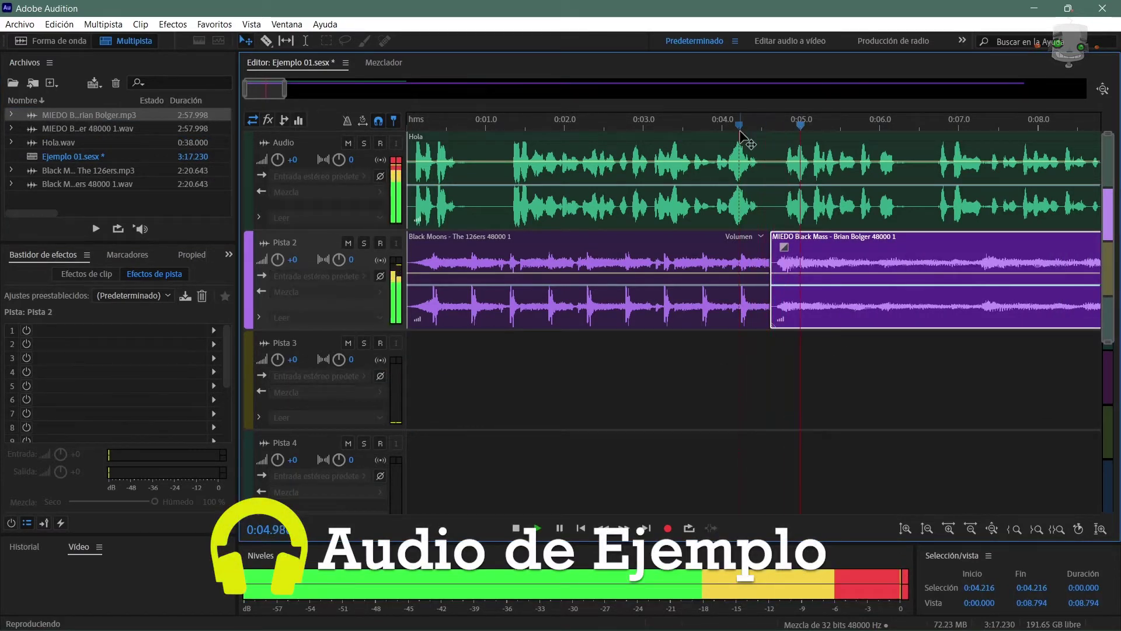
key("space")
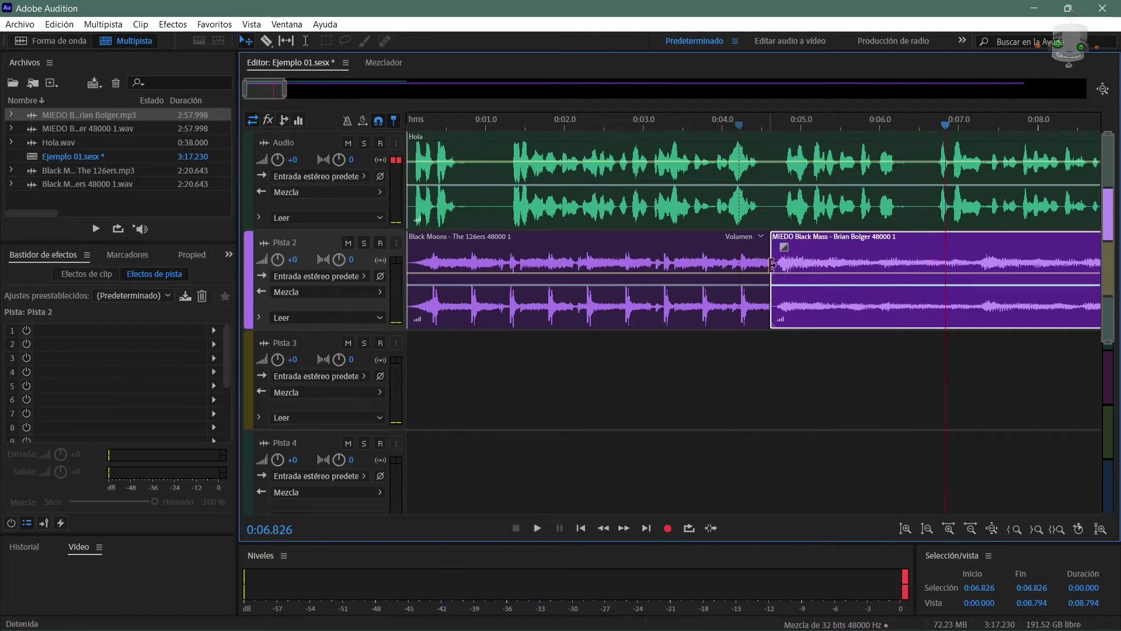
- Overlap the MIEDO Black Mass clip with the end of Black Moons as a crossfade, and play the transition from about 0:04.0
left_click_drag(772, 266, 718, 237)
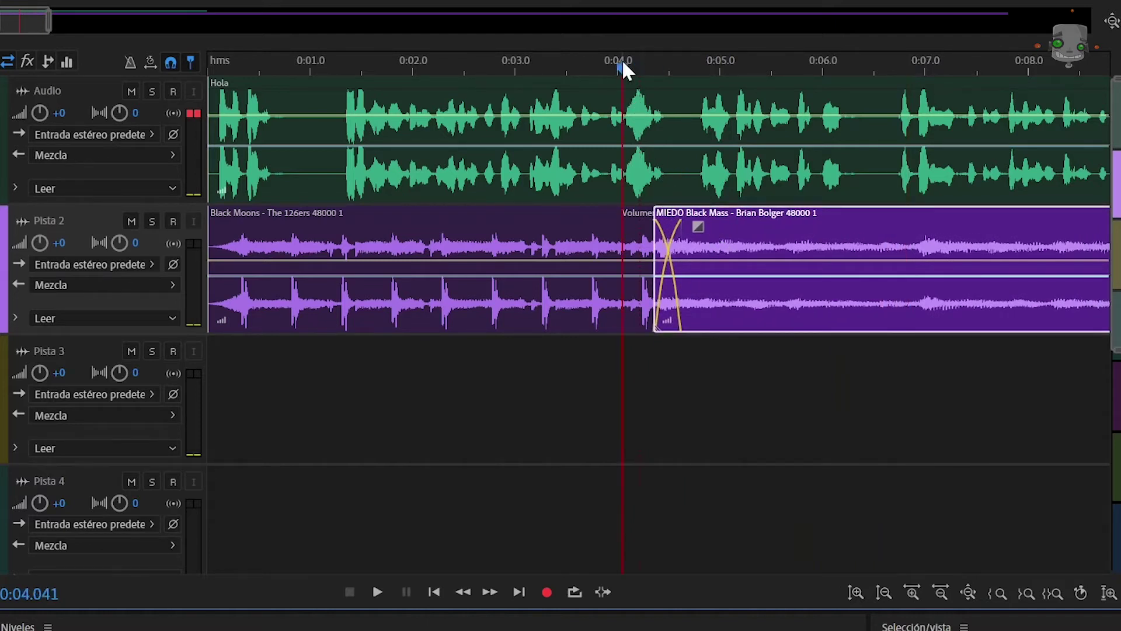
key("space")
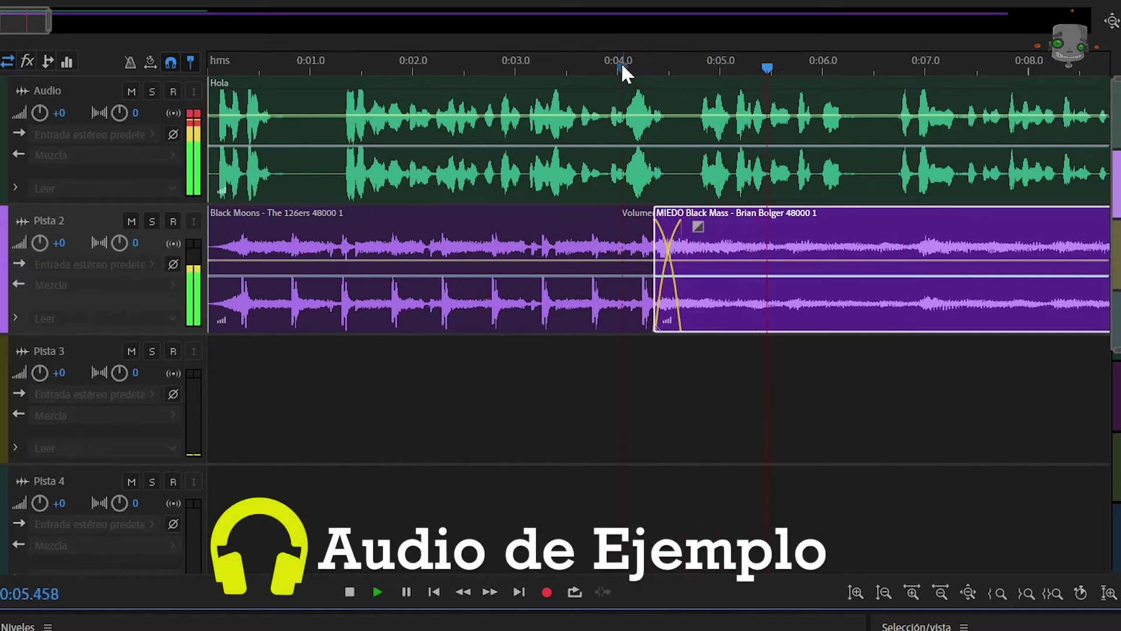
key("space")
- Add volume keyframes to the Black Moons clip and raise its volume slightly between about 0:00.6 and 0:01.3
left_click(302, 69)
left_click(269, 263)
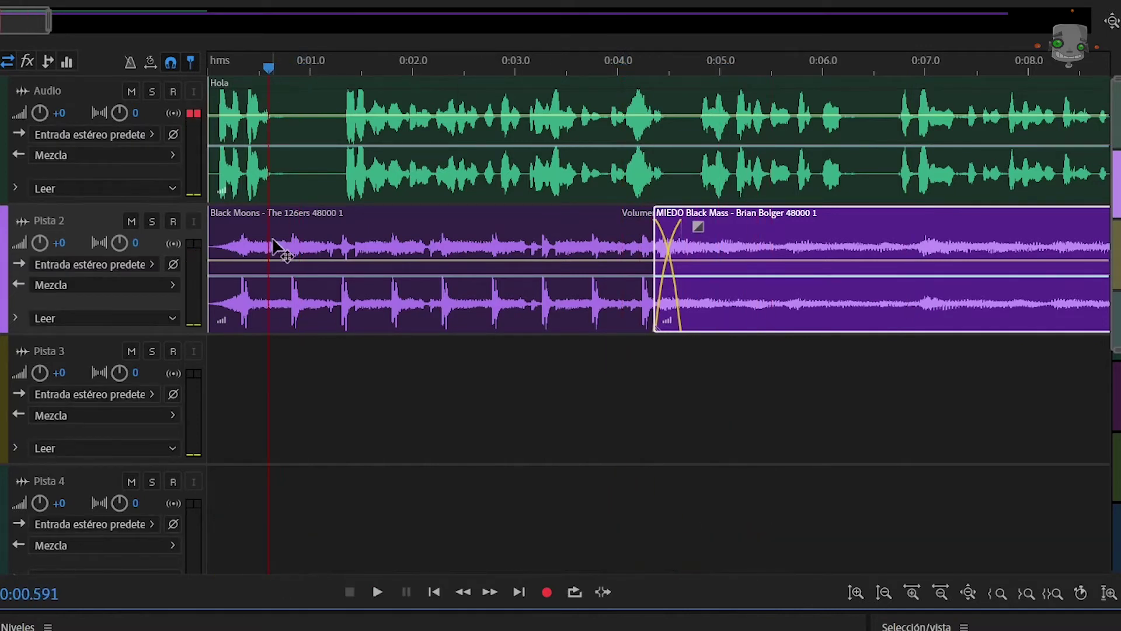
left_click(267, 264)
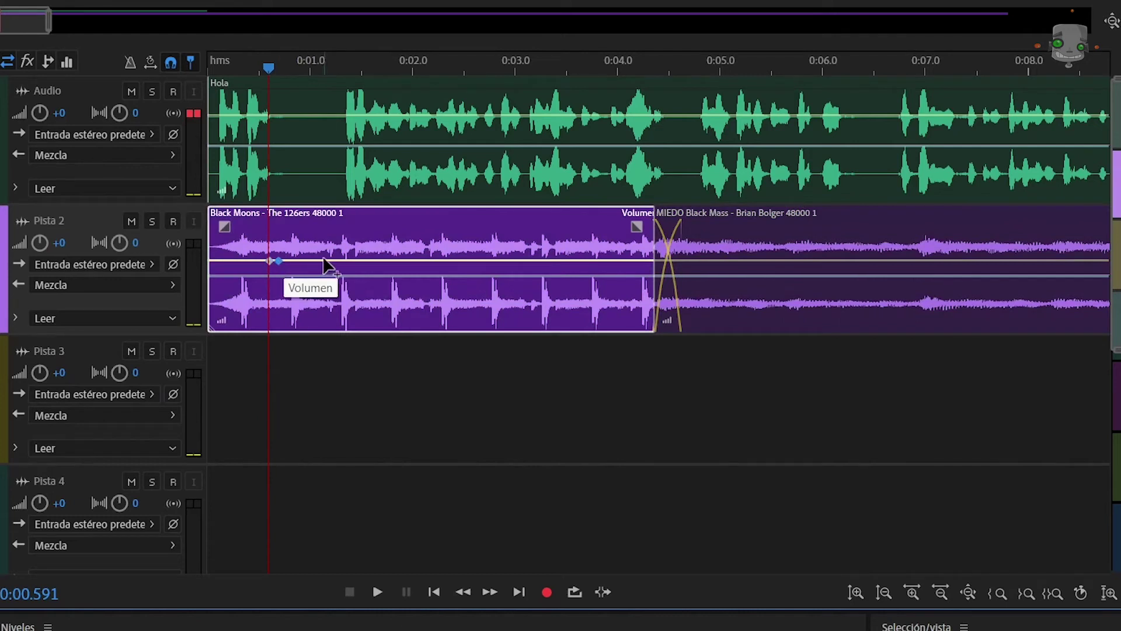
left_click_drag(335, 261, 331, 247)
left_click_drag(278, 261, 330, 253)
- Play the session from the beginning to hear the volume rise and the crossfade
left_click_drag(270, 72, 202, 70)
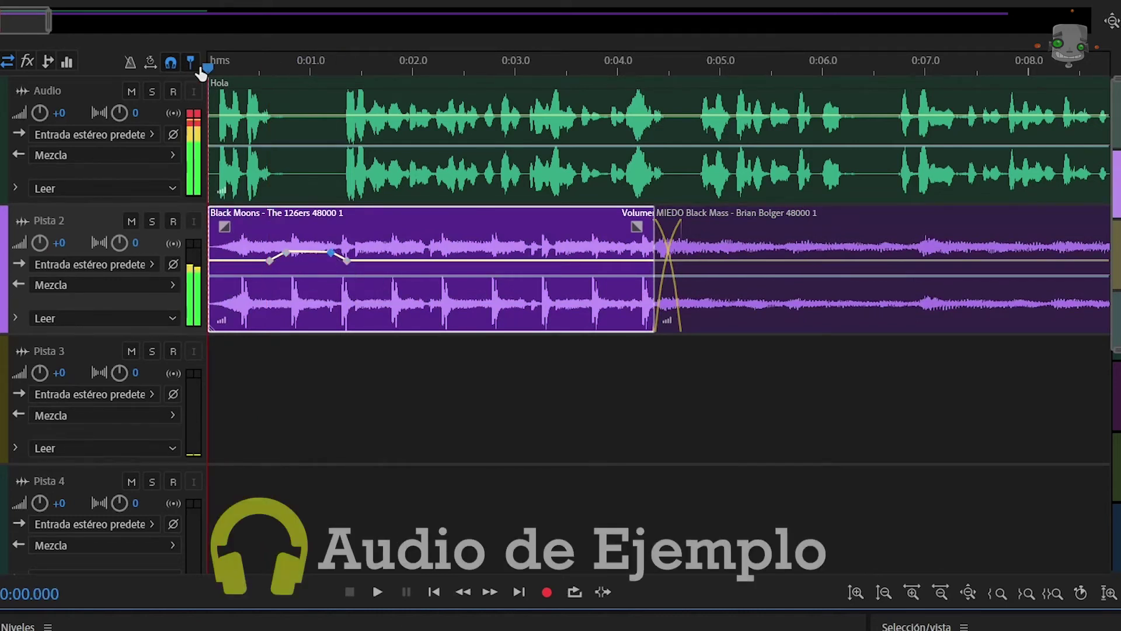
key("space")
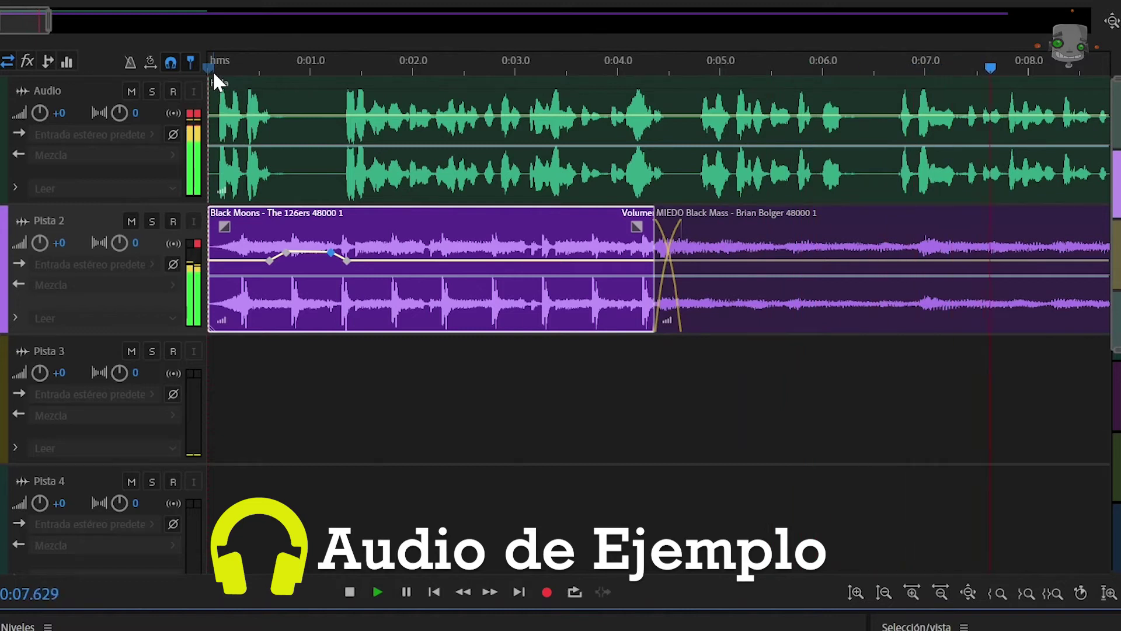
key("space")
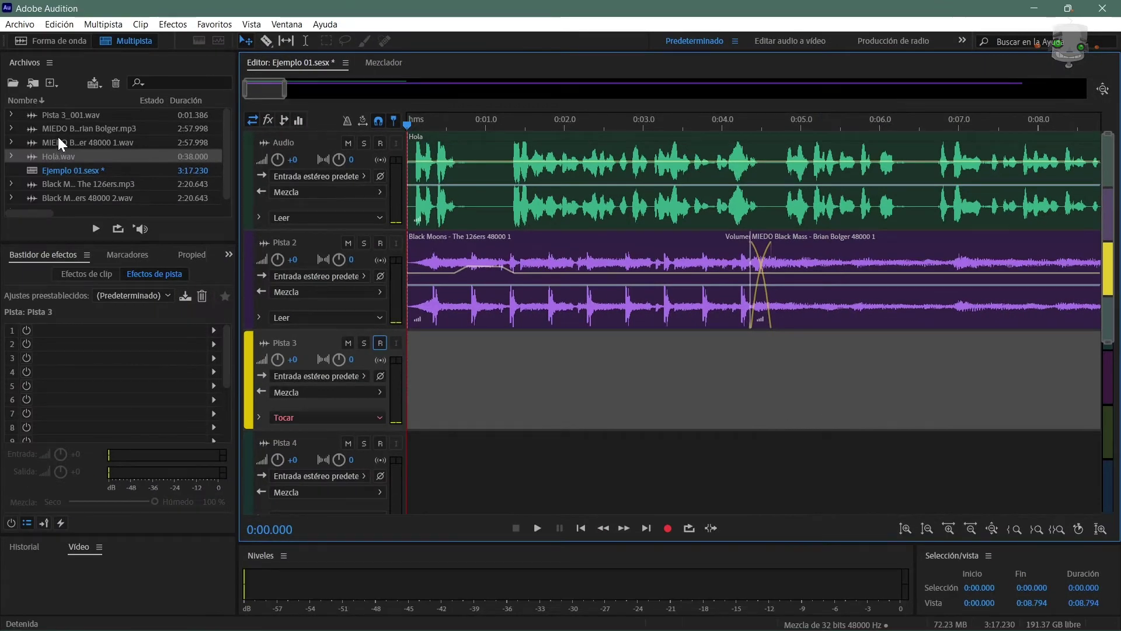
- Import the "hearts - sin copyright-fondo liviano" music file and place it at the start of Pista 3
left_click(44, 114)
left_click(46, 128)
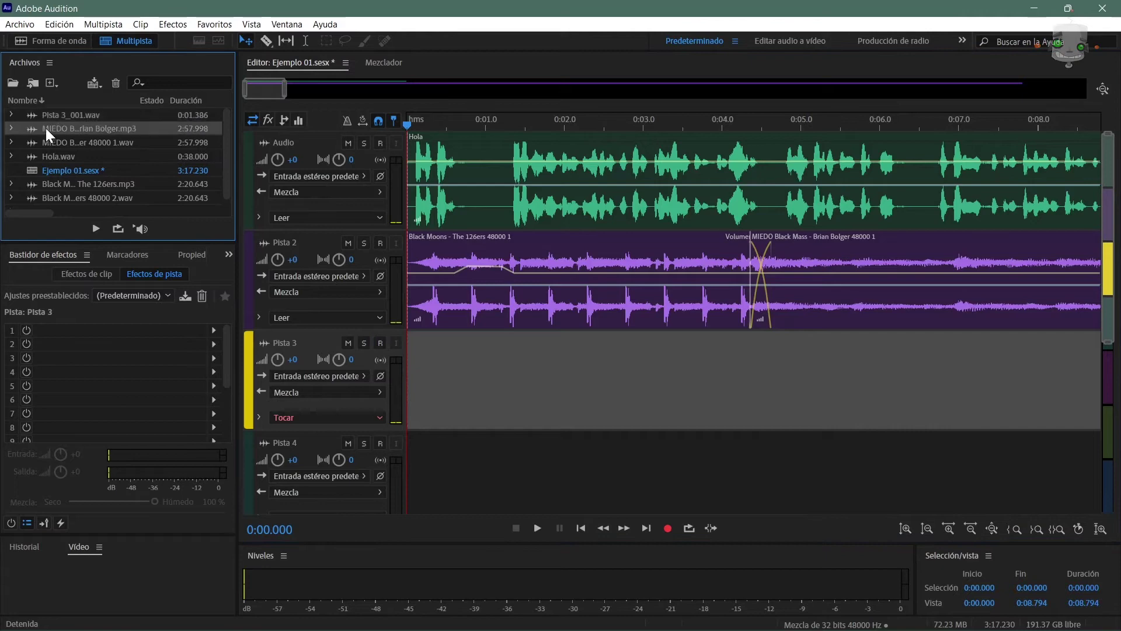
scroll(124, 196, "down", 1)
key("ctrl+i")
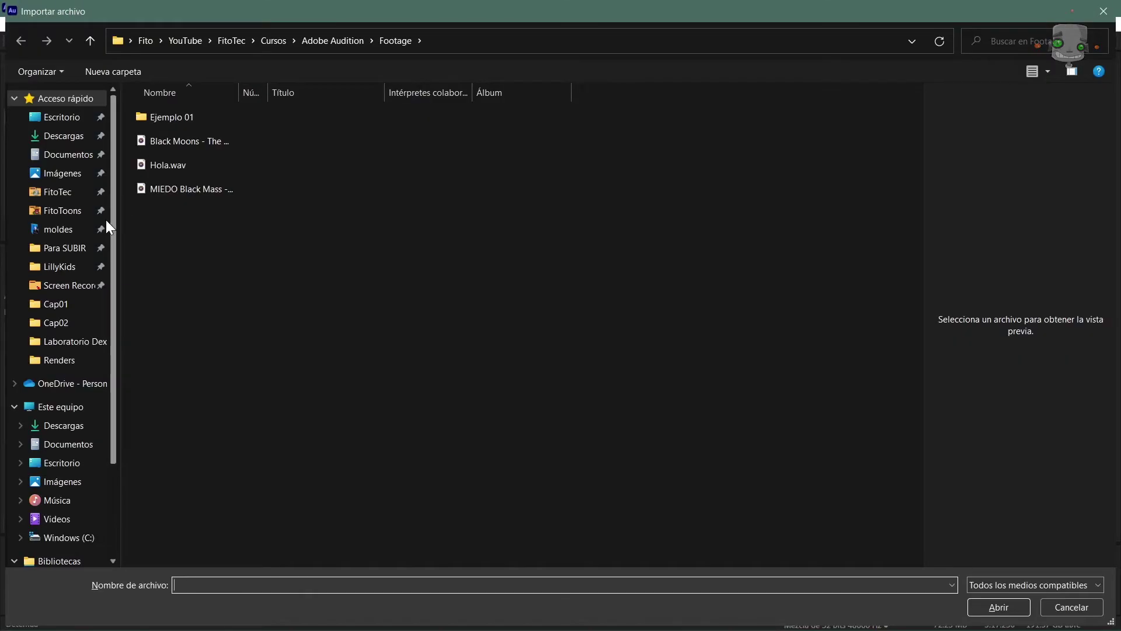
left_click(73, 498)
double_click(265, 169)
key("alt+Left")
double_click(257, 144)
double_click(230, 232)
double_click(293, 332)
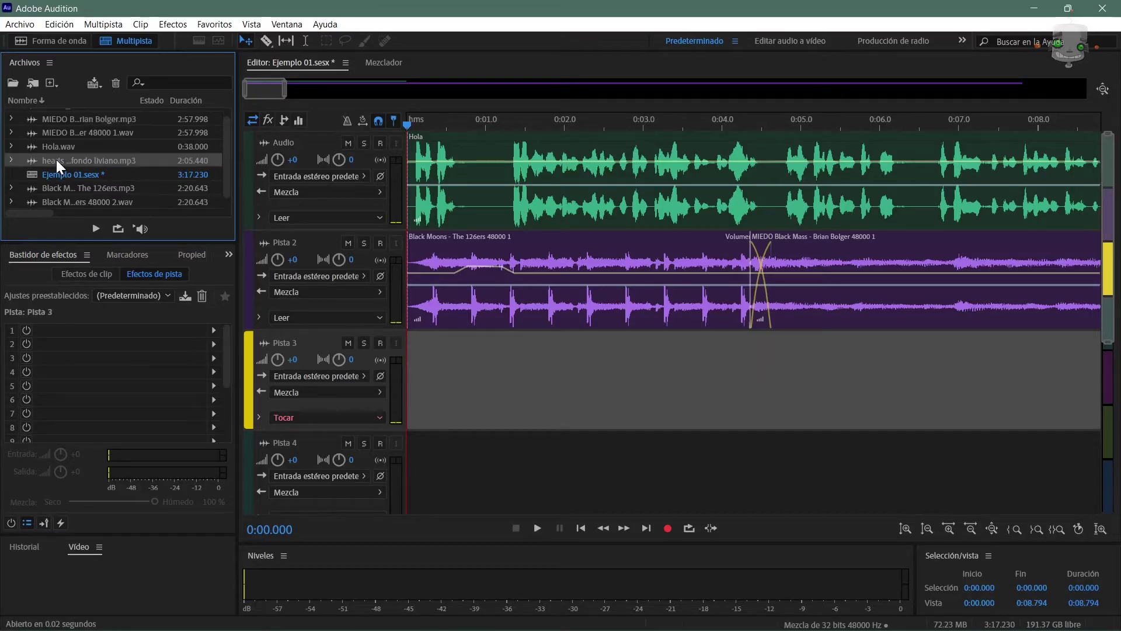
left_click_drag(56, 160, 407, 387)
- Import Musica alegre.mp3 and place it at the start of Pista 4
key("ctrl+i")
double_click(159, 428)
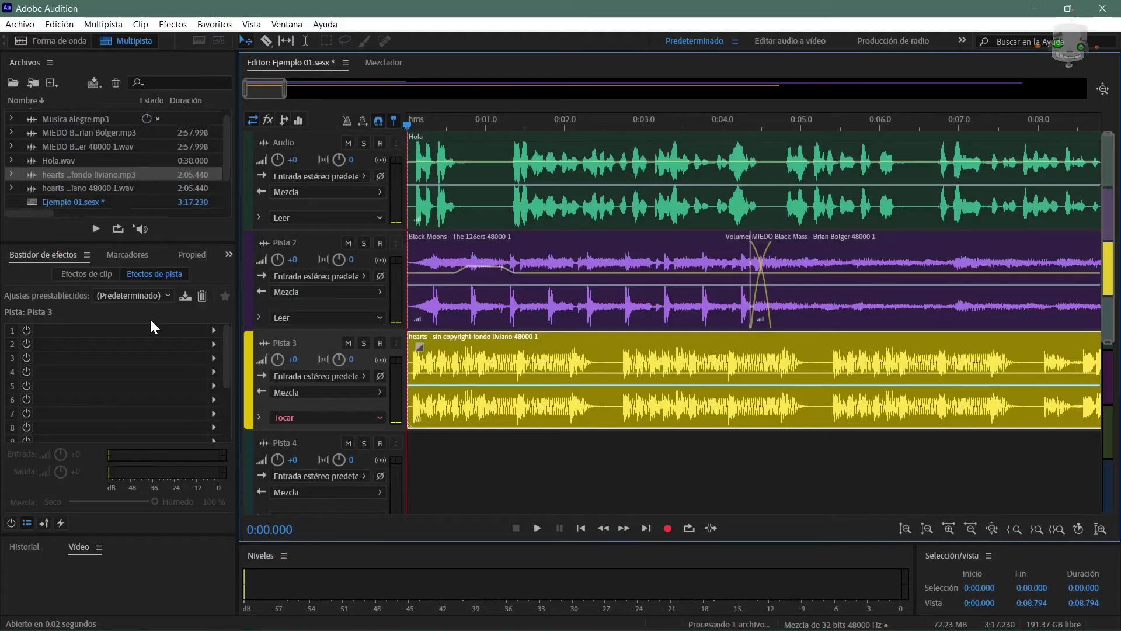
scroll(90, 184, "down", 2)
scroll(91, 184, "up", 2)
left_click_drag(82, 129, 471, 448)
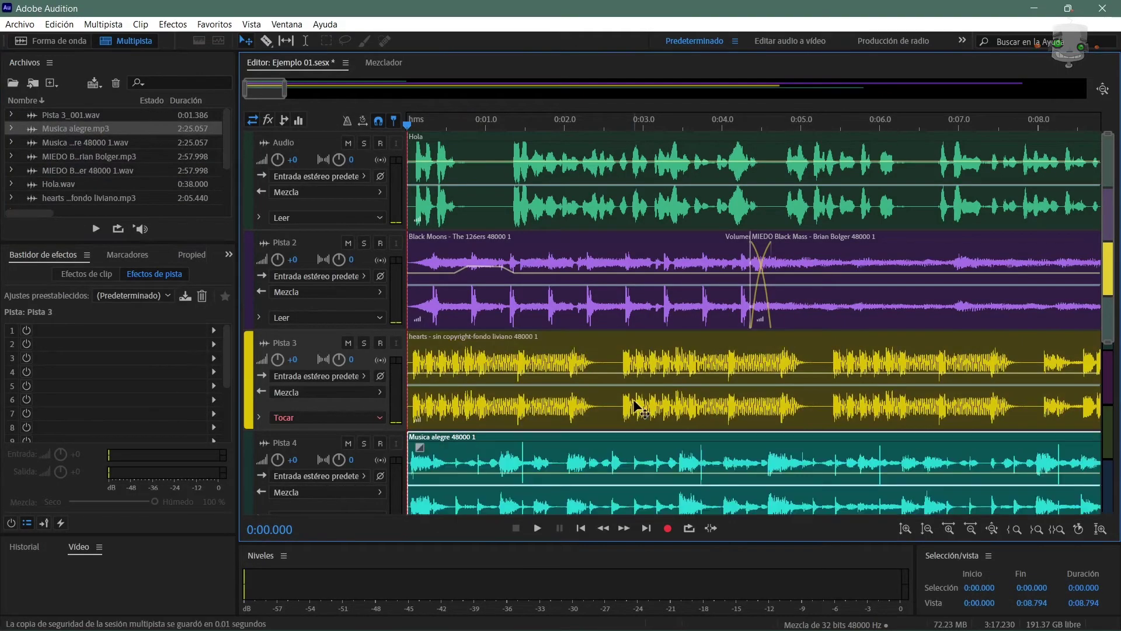
- Play all four tracks together and return the playhead to the start
key("space")
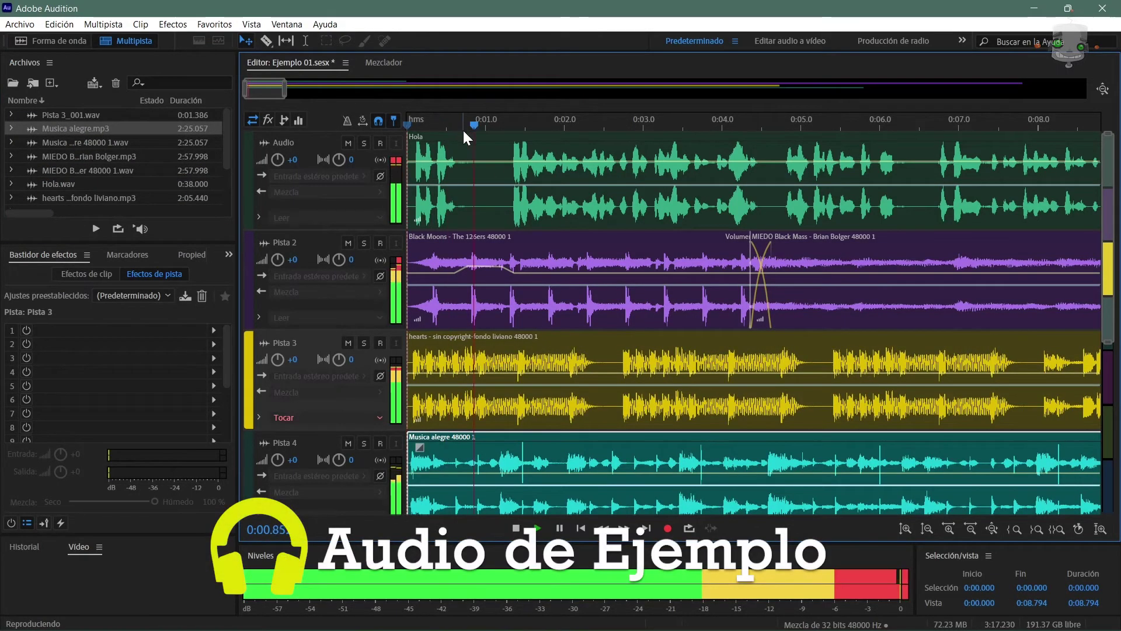
key("space")
left_click_drag(559, 125, 358, 132)
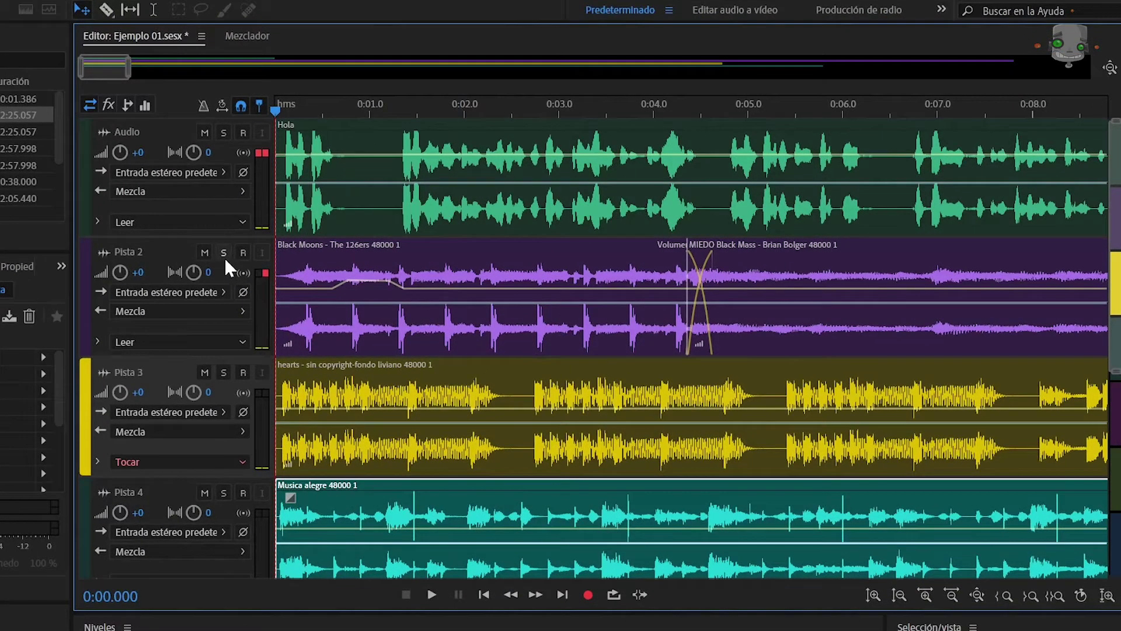
- Solo Pista 3, play it alone, rewind the playhead to the start and turn the solo off
left_click(223, 373)
key("space")
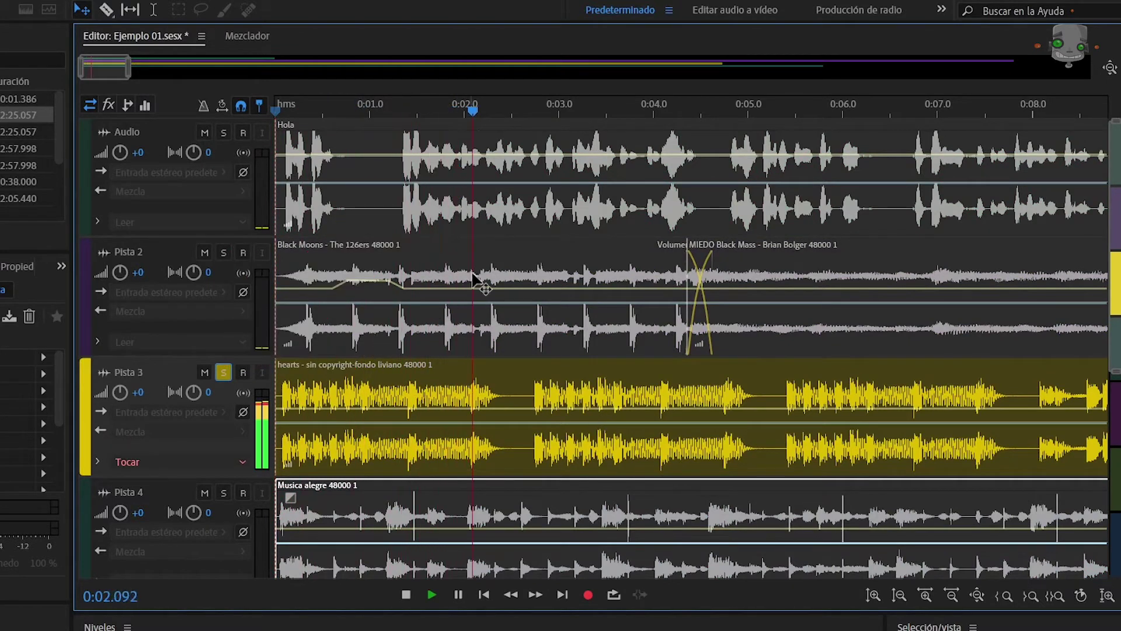
key("space")
left_click_drag(502, 116, 200, 219)
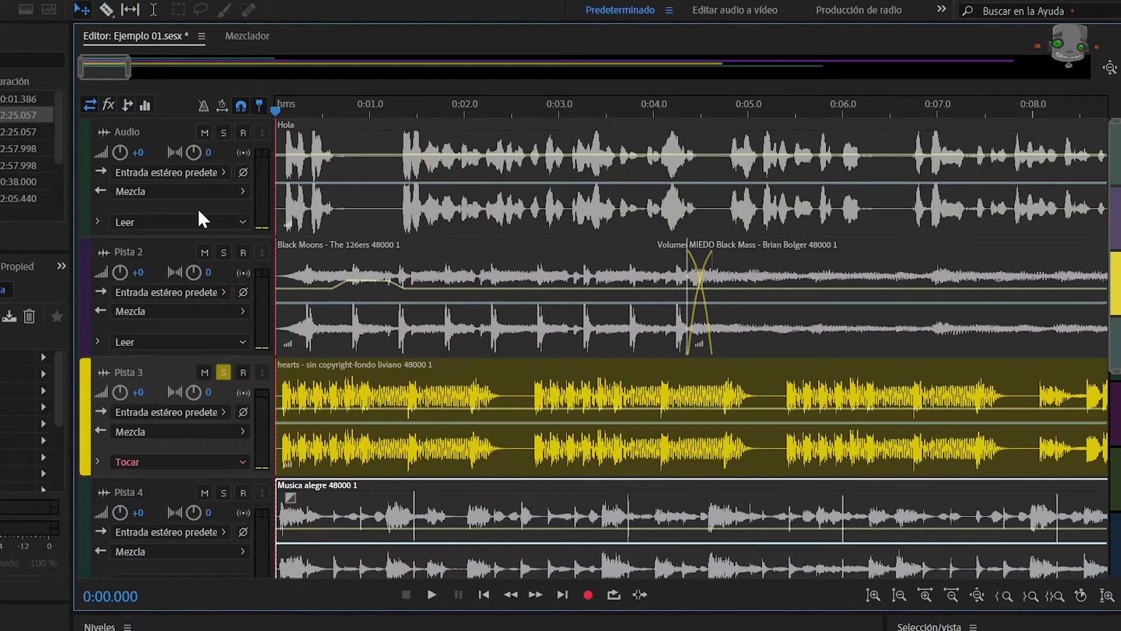
left_click(223, 372)
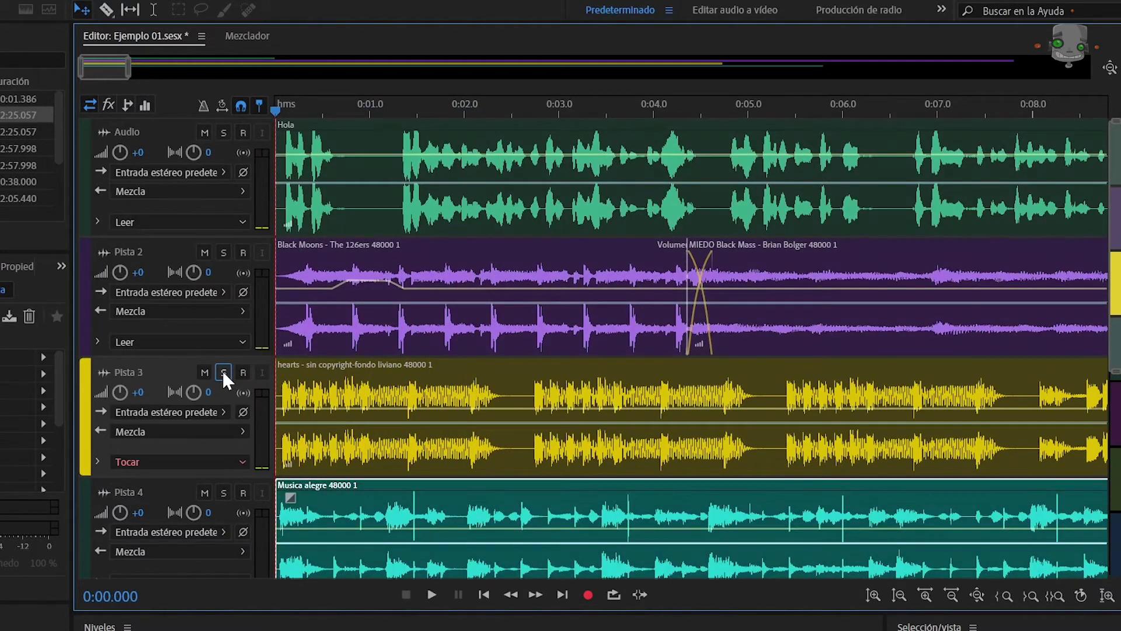
- Mute the Audio track and play the remaining tracks without the voice
left_click(204, 134)
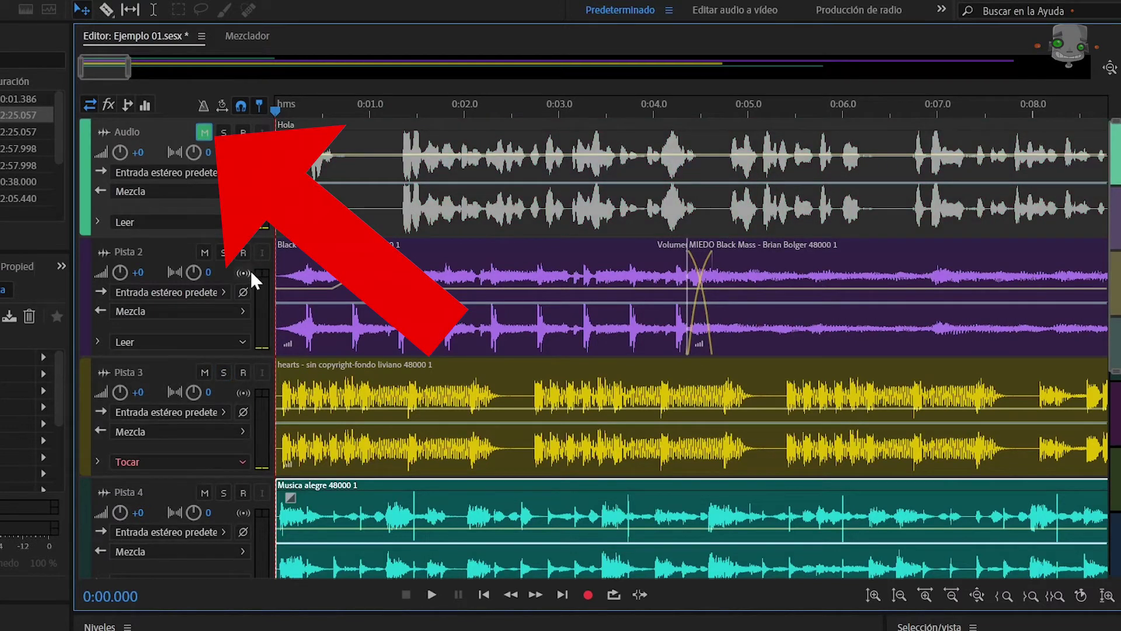
key("space")
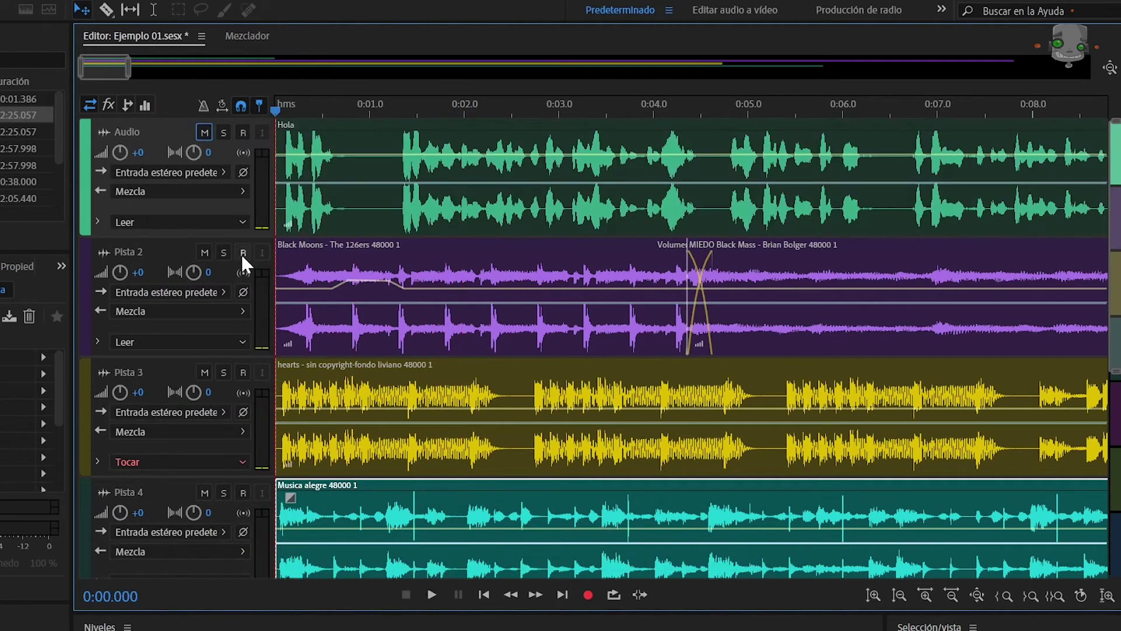
- Arm Pista 2 and Pista 4 for recording
left_click(243, 253)
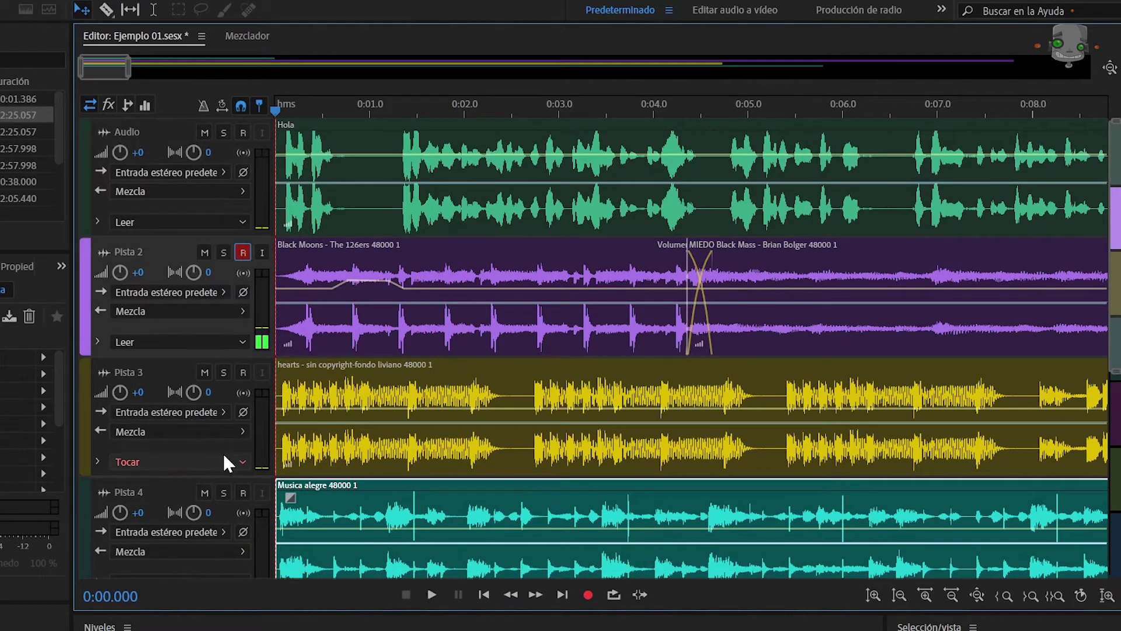
left_click(243, 493)
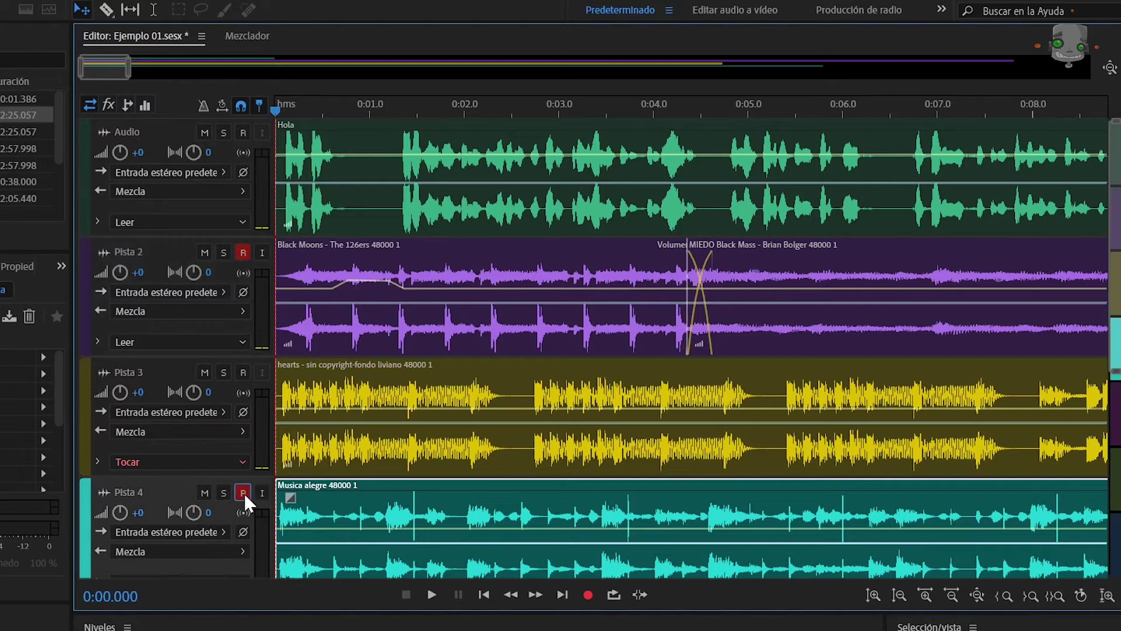
- Record onto the armed tracks Pista 2 and Pista 4 from the session start for about 3.4 seconds, and stop the recording
left_click(589, 603)
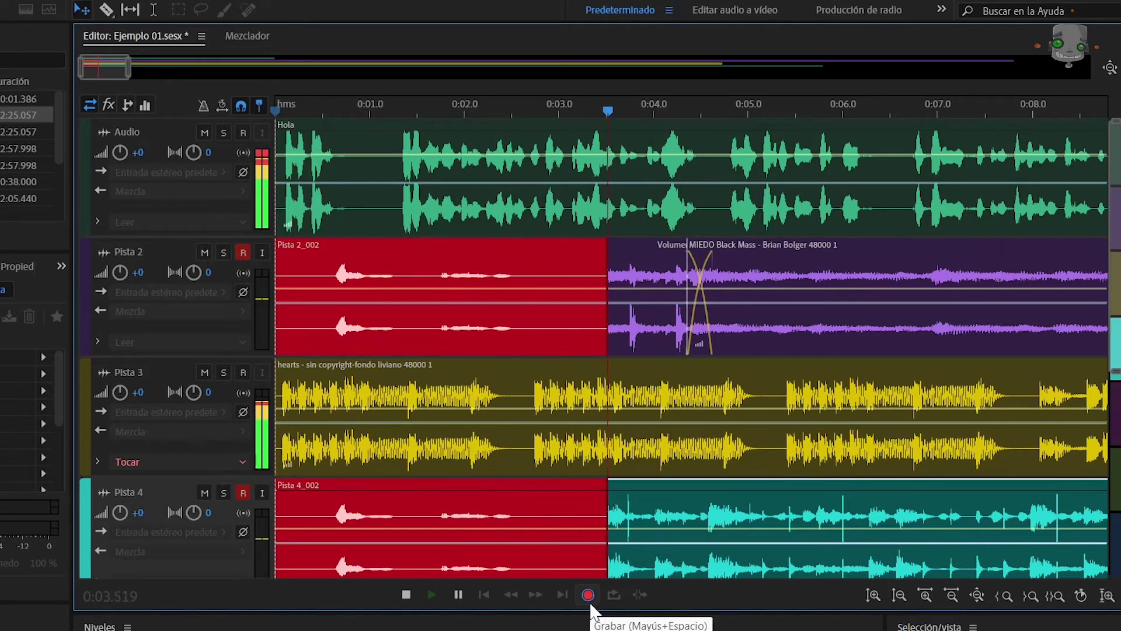
left_click(591, 605)
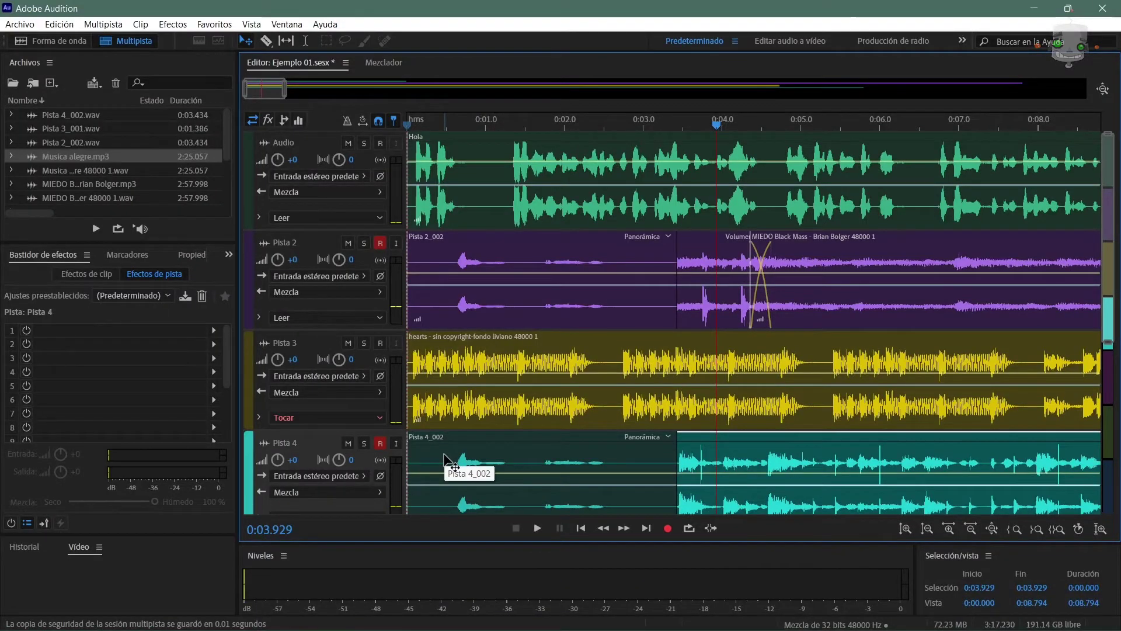
- Reorder the tracks so that Pista 4 sits directly below Audio, followed by Pista 2 and Pista 3
left_click_drag(249, 458, 260, 329)
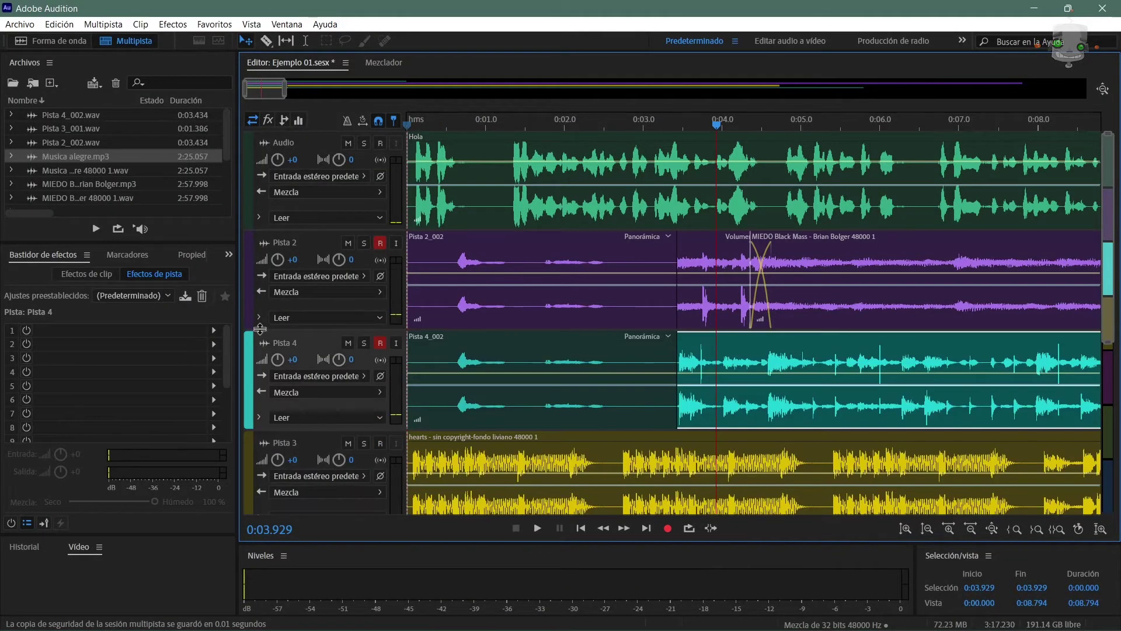
left_click_drag(248, 290, 252, 458)
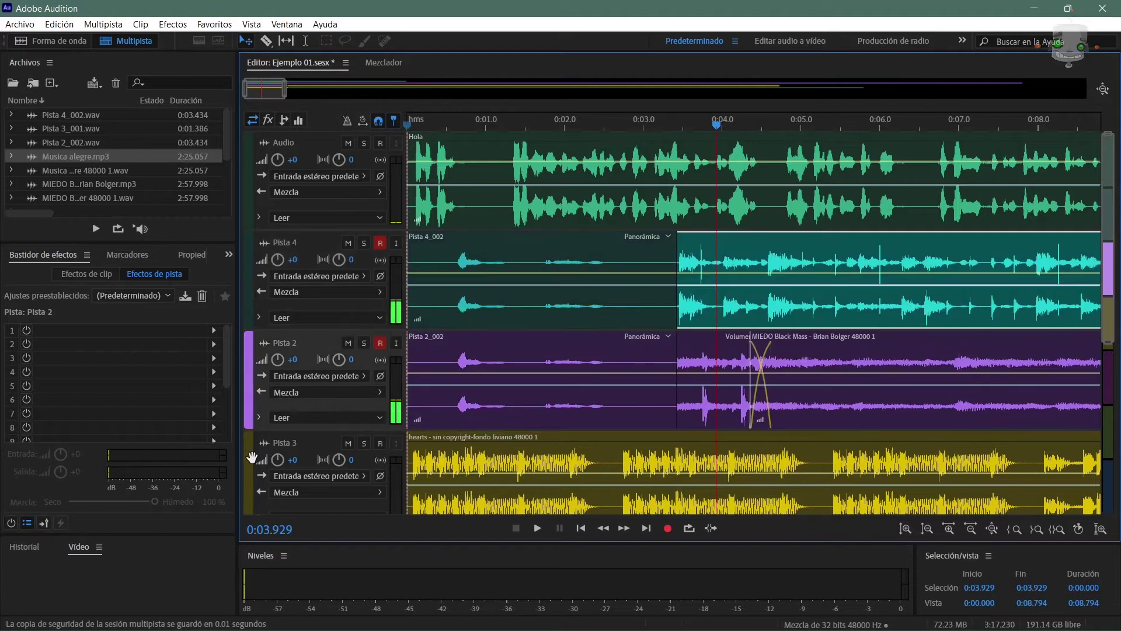
- Change the track color of Pista 3 to green
left_click(249, 457)
right_click(250, 457)
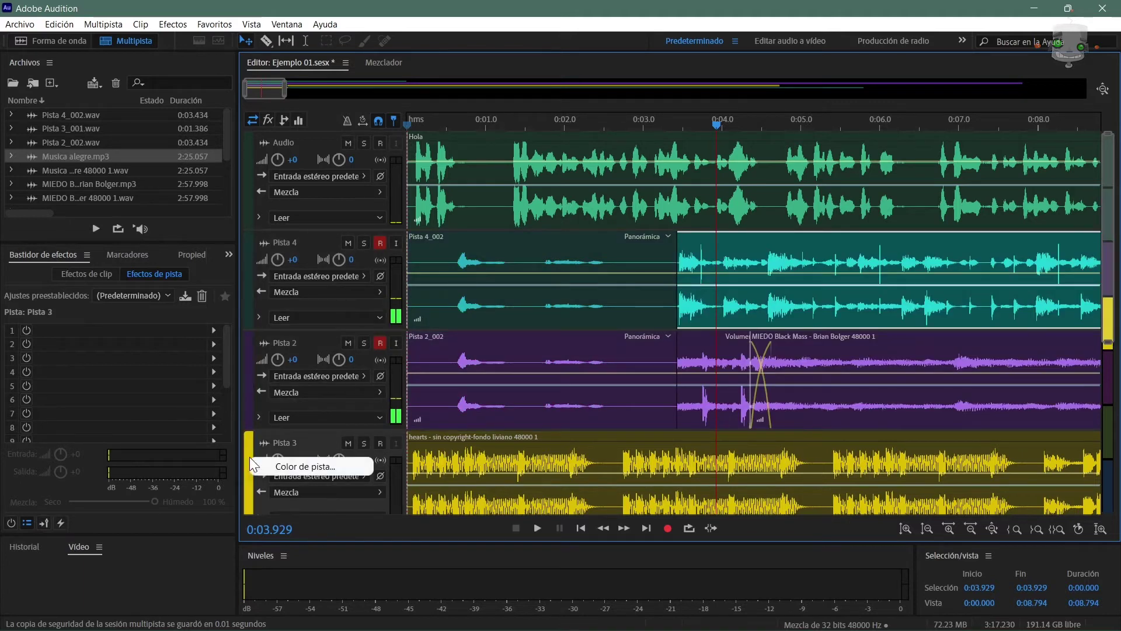
left_click(268, 463)
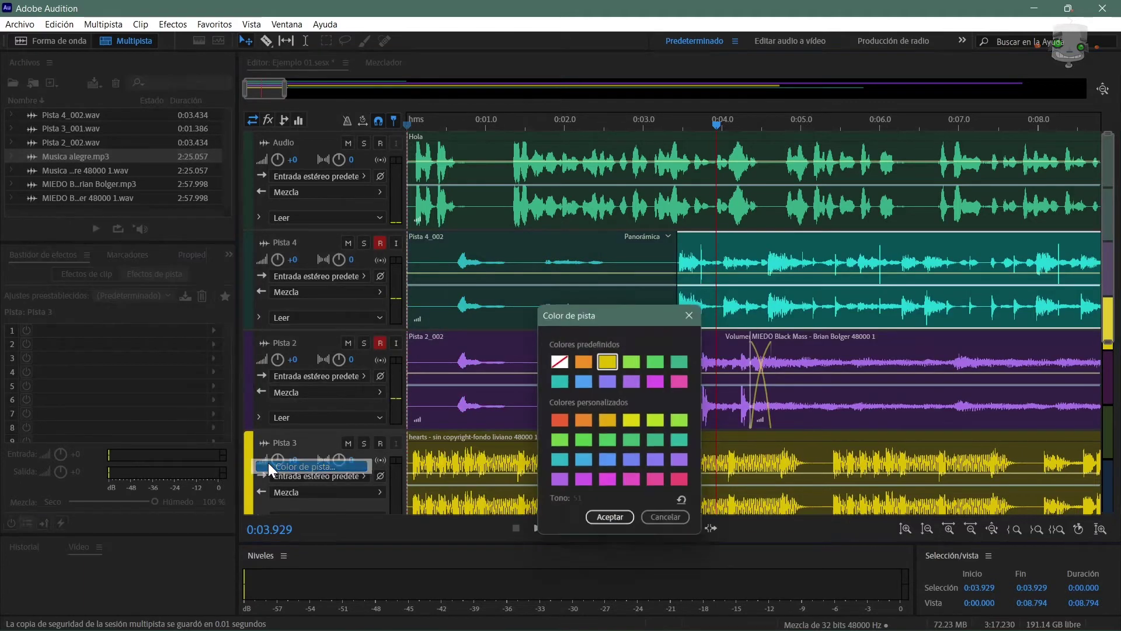
left_click(633, 443)
left_click(623, 521)
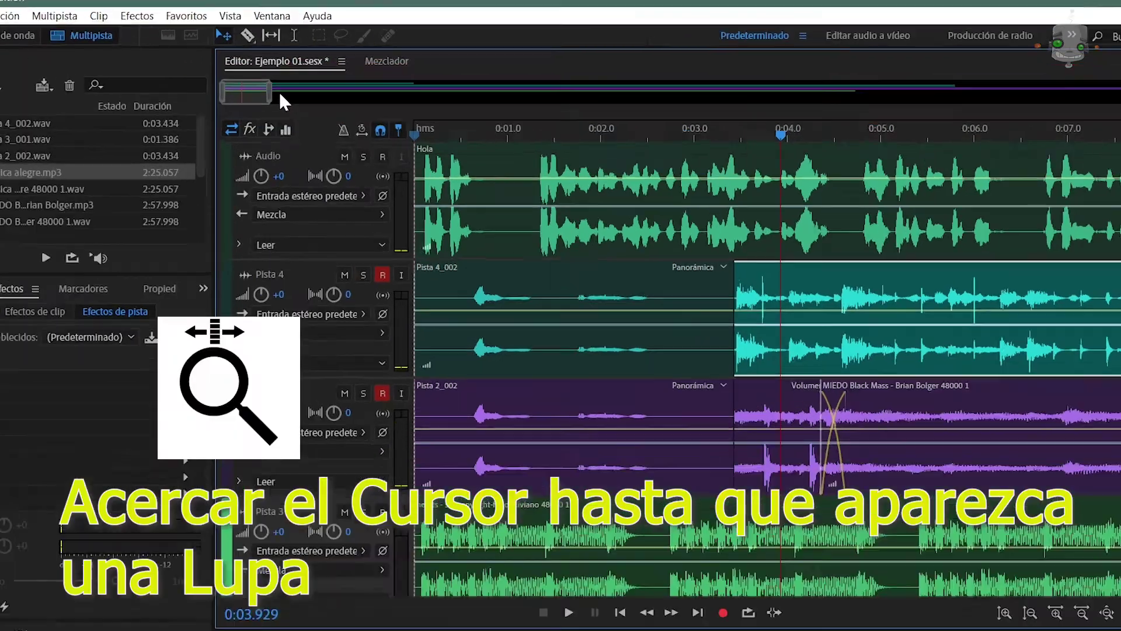
- Turn off record arming on Pista 2 and Pista 4, and delete all clips from Pista 4 and Pista 3
left_click_drag(279, 93, 434, 128)
left_click_drag(504, 190, 441, 190)
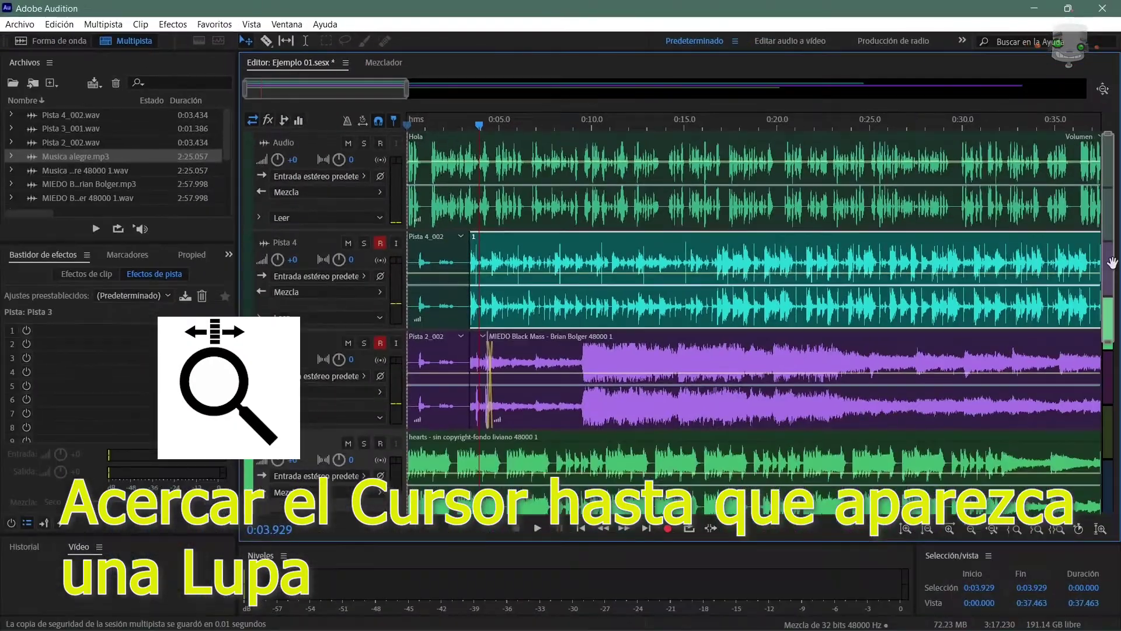
mouse_move(1108, 269)
left_mouse_down()
mouse_move(1112, 415)
mouse_move(1113, 243)
left_mouse_up()
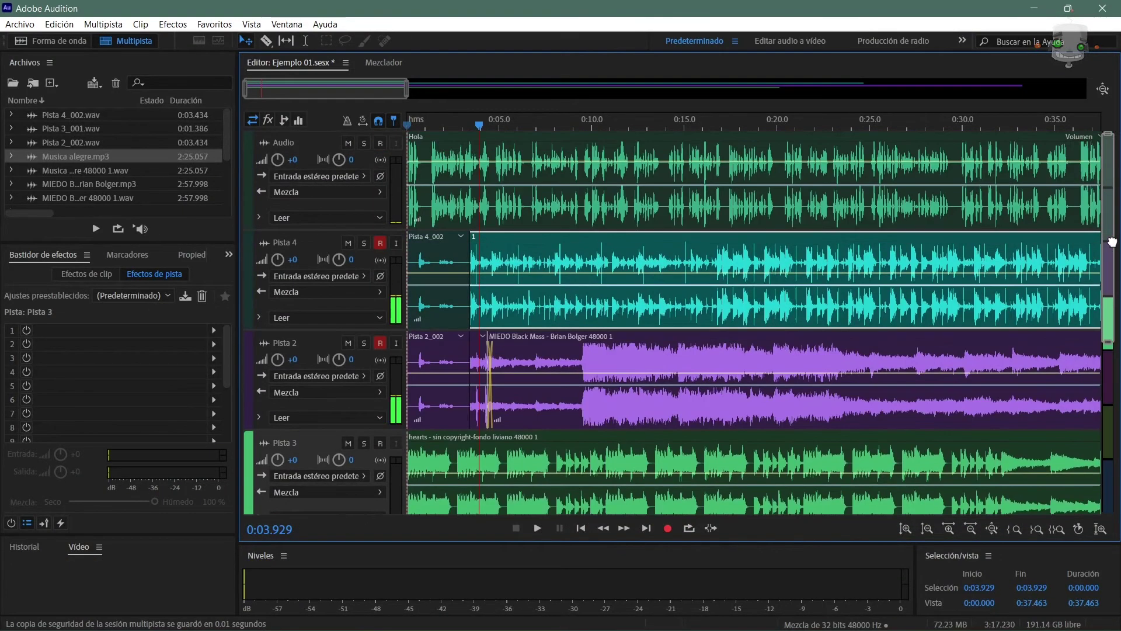
left_click_drag(1111, 350, 1114, 379)
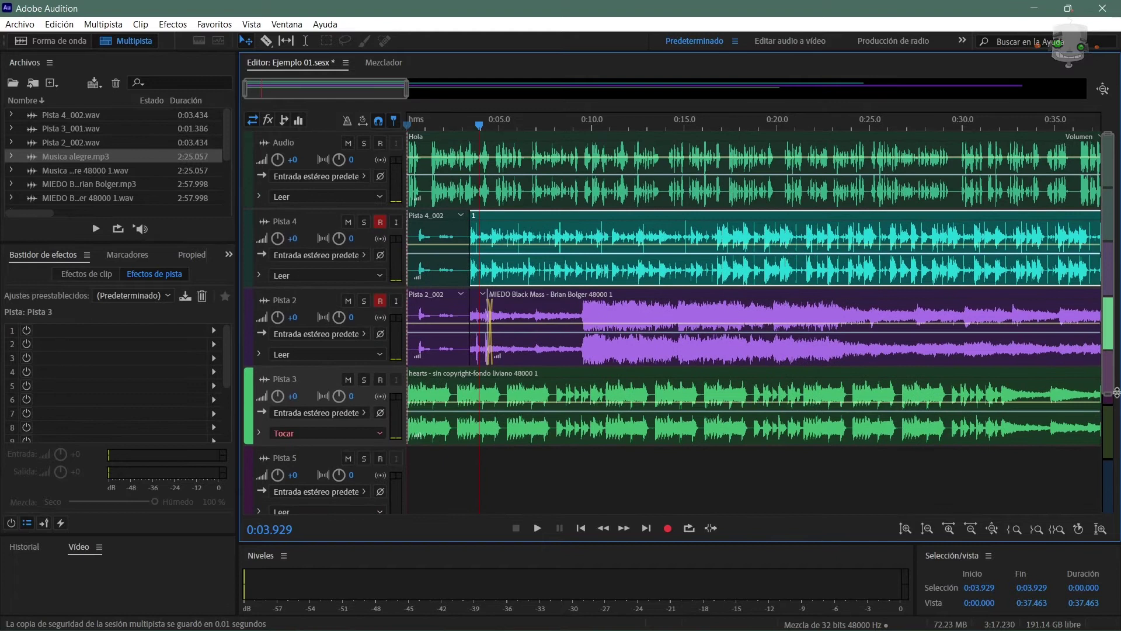
left_click(954, 458)
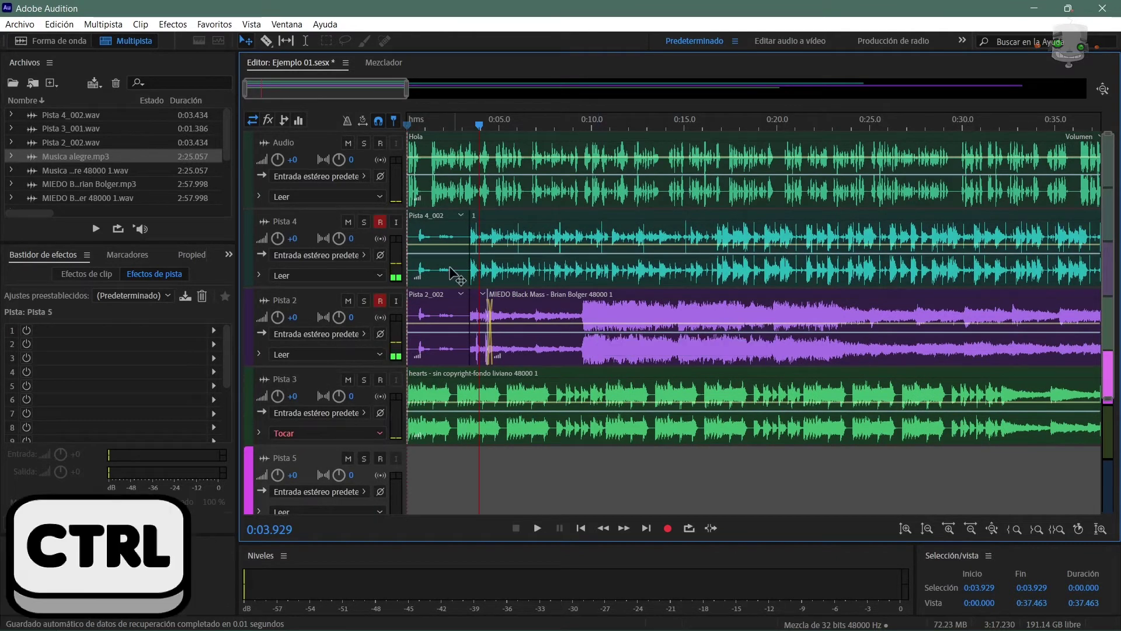
left_click(380, 301, "ctrl")
left_click_drag(716, 489, 459, 380)
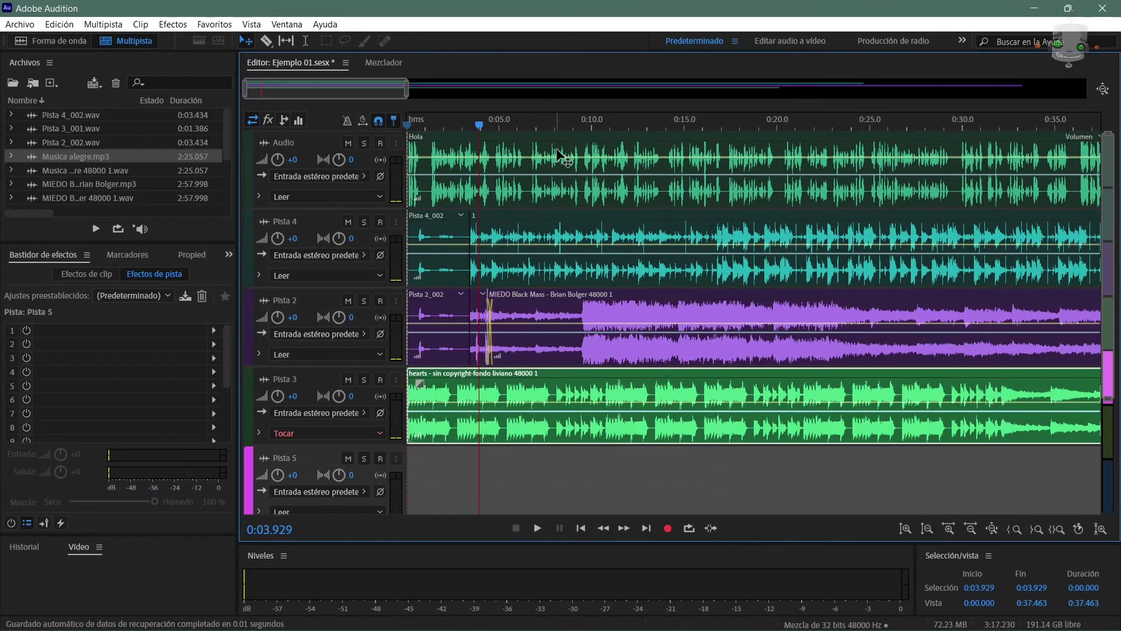
left_click(596, 427)
left_click(479, 268)
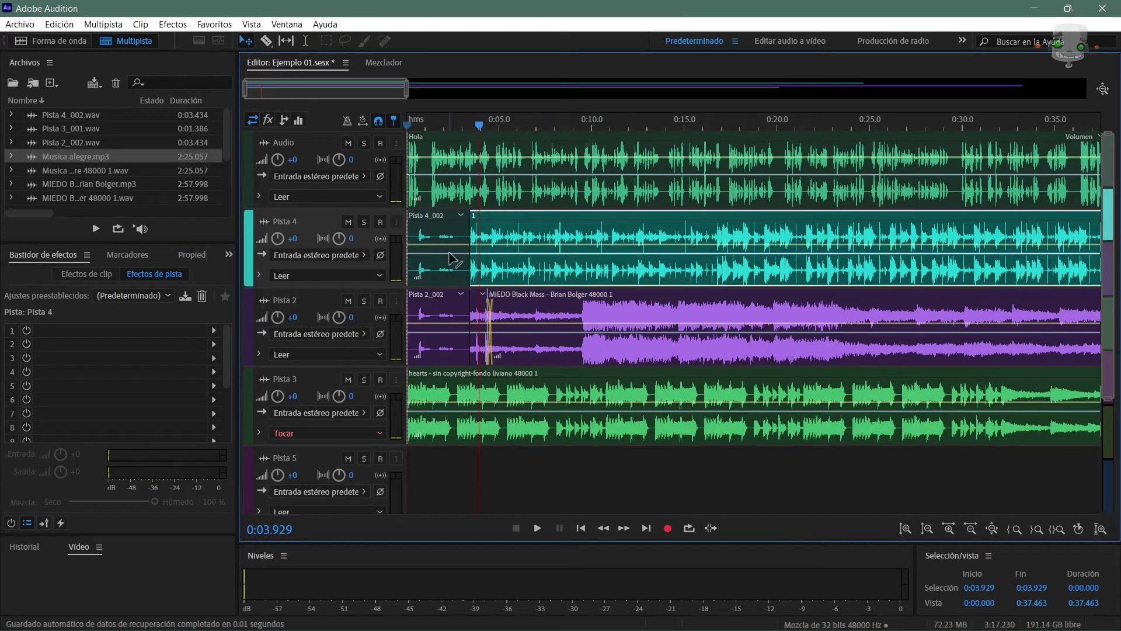
left_click(580, 425, "ctrl")
key("Delete")
- Move Pista 2 directly below Audio and split its MIEDO Black Mass clip at about 0:07 and 0:15 with the Razor tool
left_click_drag(248, 326, 248, 239)
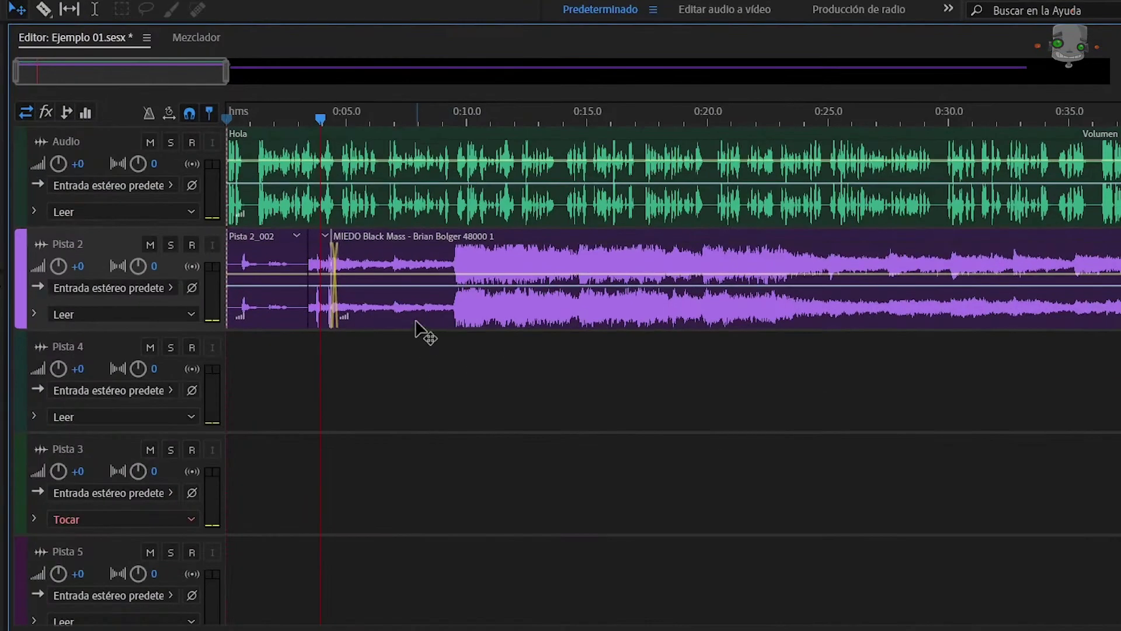
left_click(266, 41)
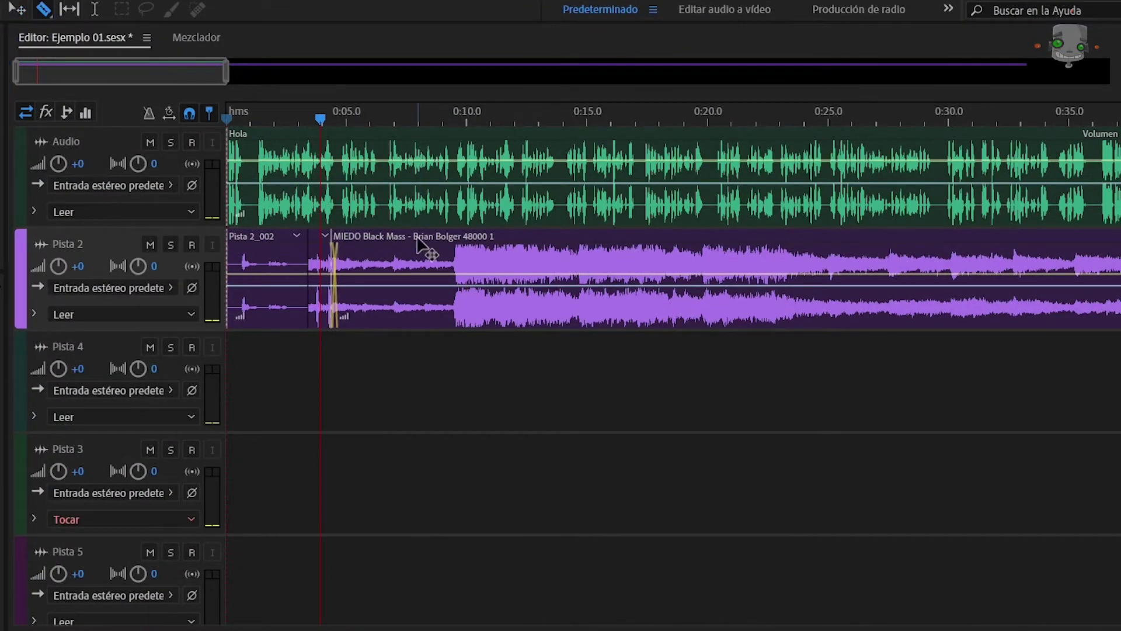
left_click(391, 282)
left_click(587, 280)
- Select the middle MIEDO Black Mass clip and slide its audio content leftward within the clip boundaries using the Desplazar tool
key("v")
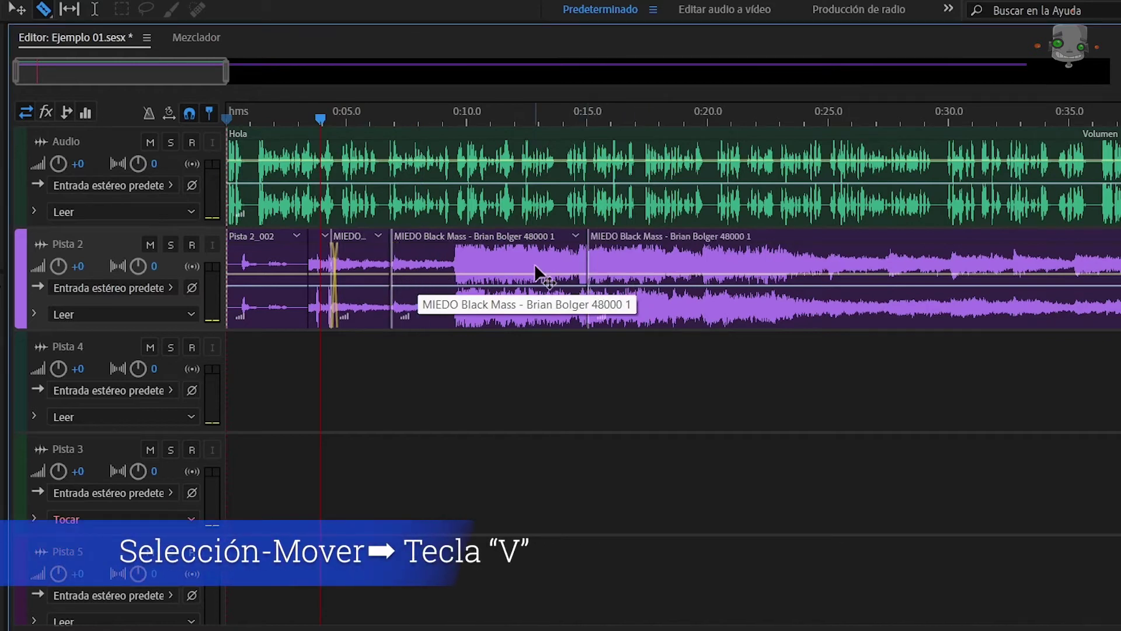
mouse_move(527, 256)
left_mouse_down()
mouse_move(475, 259)
mouse_move(563, 257)
mouse_move(525, 267)
left_mouse_up()
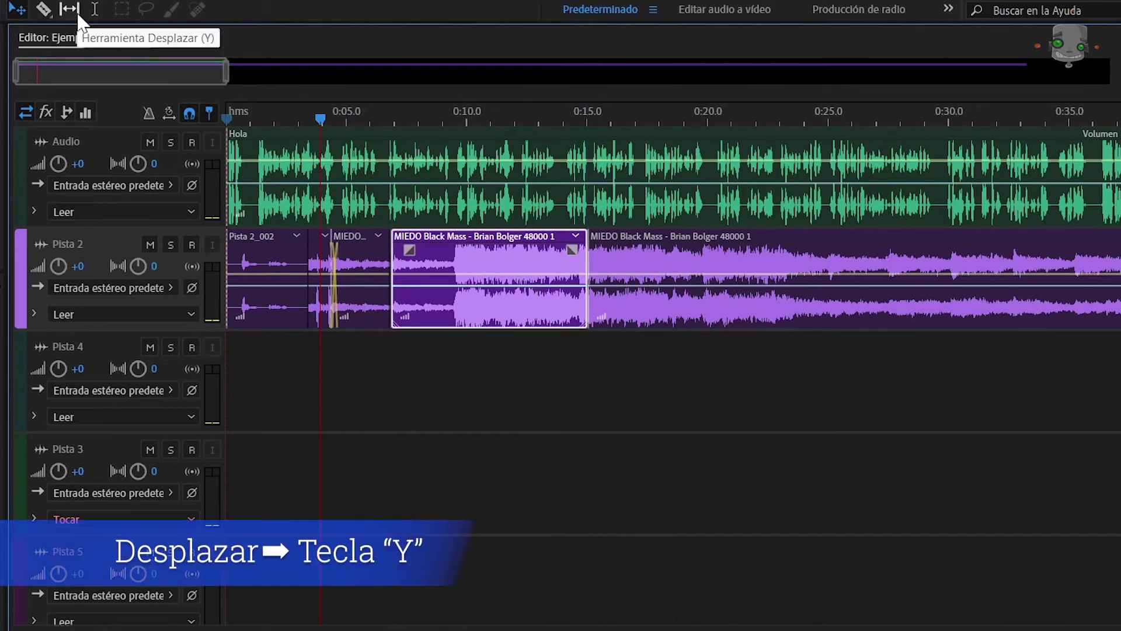
left_click(75, 10)
left_click_drag(506, 264, 481, 260)
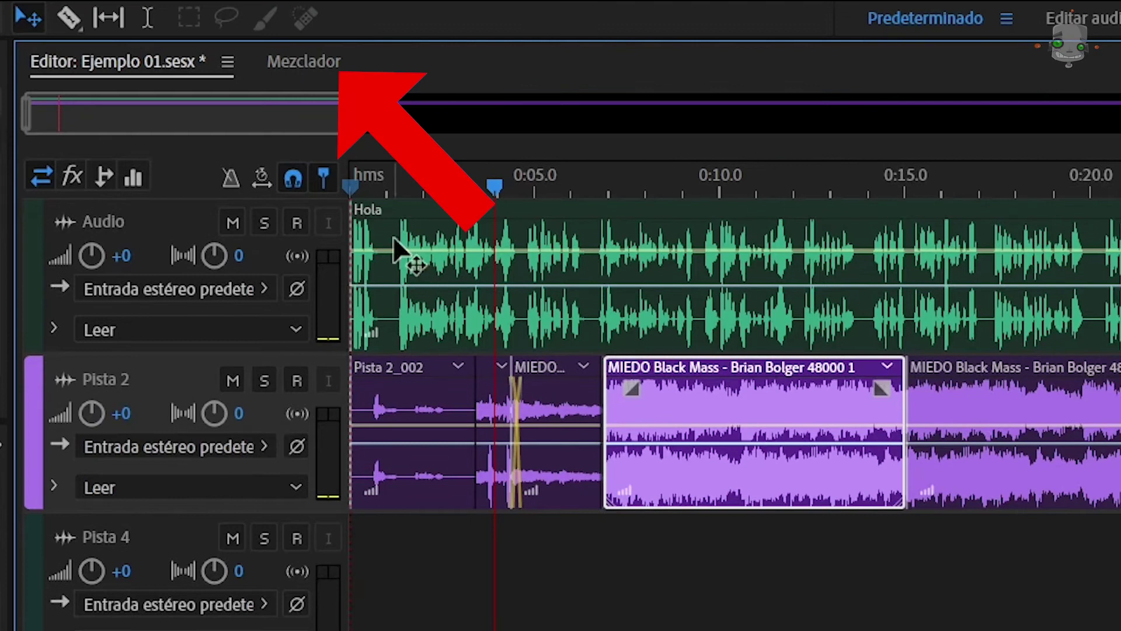
- In the mixer, set the volume faders to 2.6 dB for Audio, -4.6 dB for Pista 2 and -10.4 dB for Pista 4, and return to the editor
left_click(333, 65)
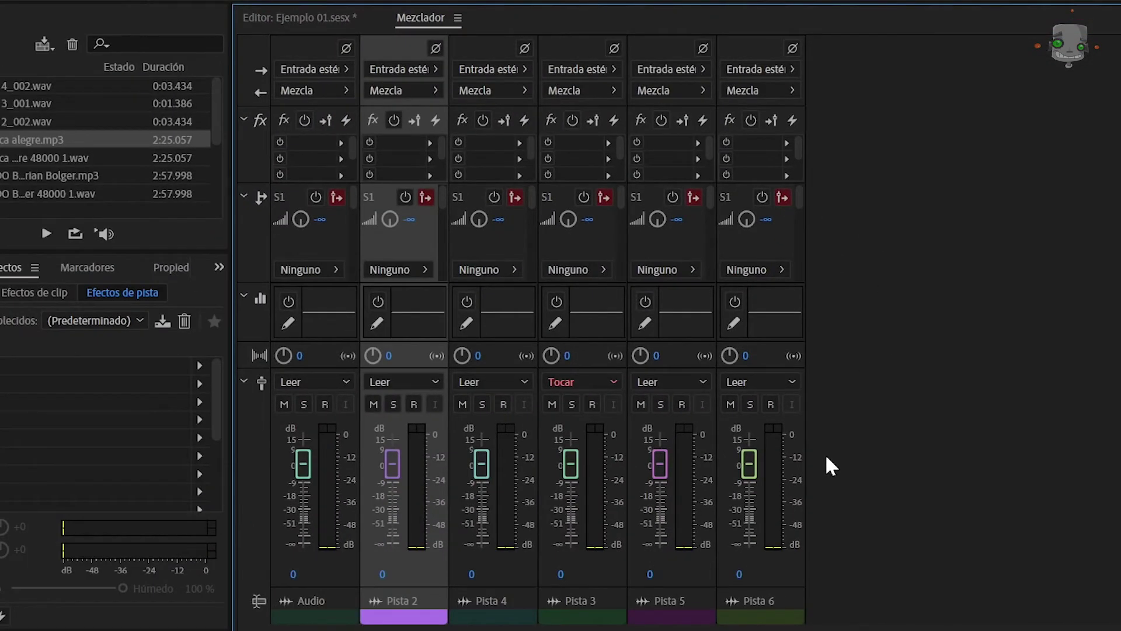
left_click(311, 39)
left_click(485, 43)
left_click(555, 43)
left_click(403, 45)
left_click(320, 50)
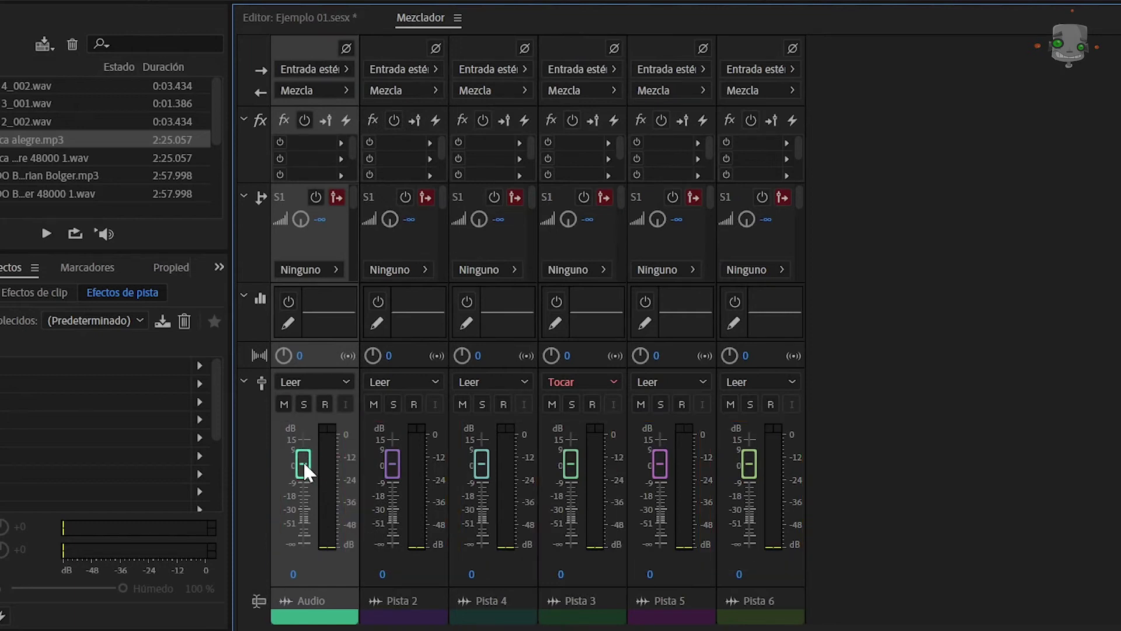
left_click_drag(304, 464, 304, 459)
left_click_drag(393, 464, 394, 472)
left_click_drag(481, 465, 486, 490)
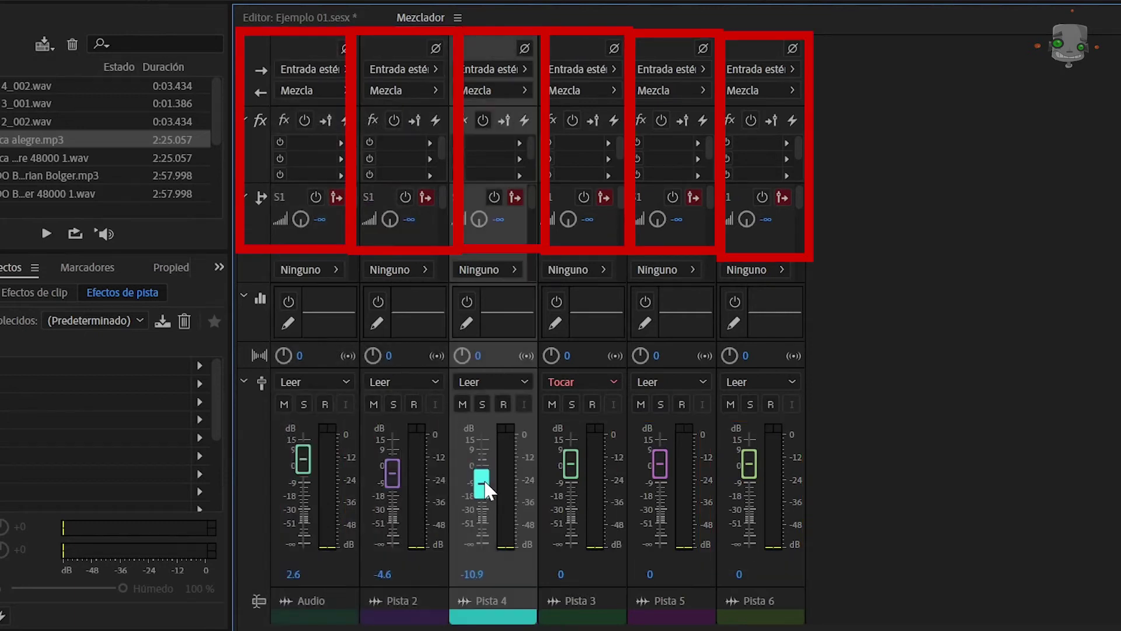
left_click(331, 23)
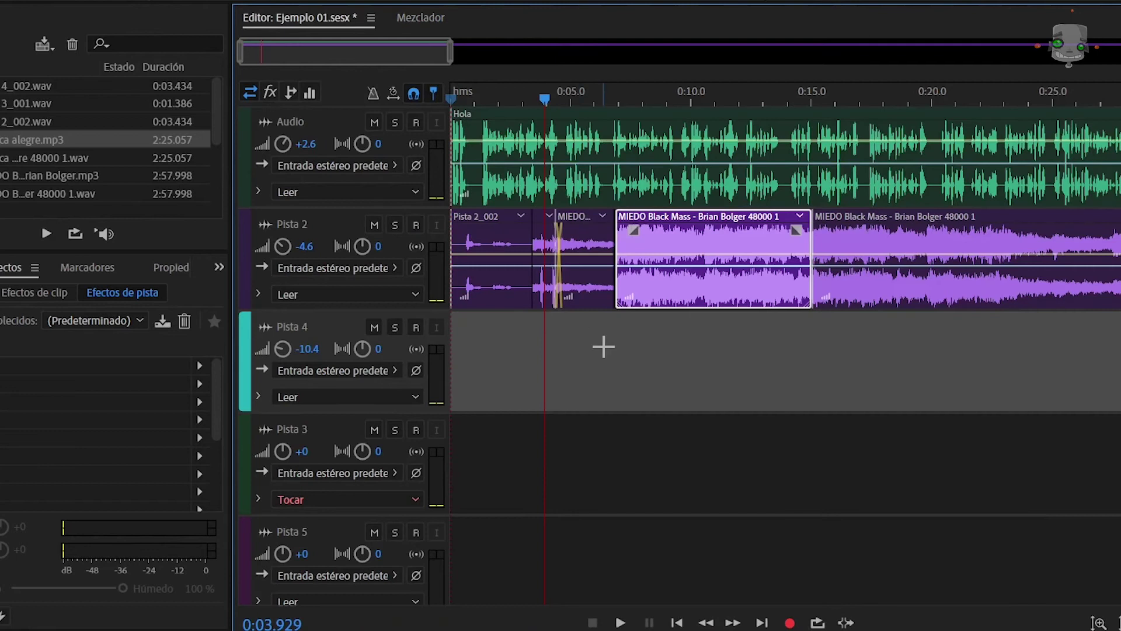
- Add a fade-in and a fade-out to the middle MIEDO Black Mass clip and to the Hola clip
left_click(917, 426)
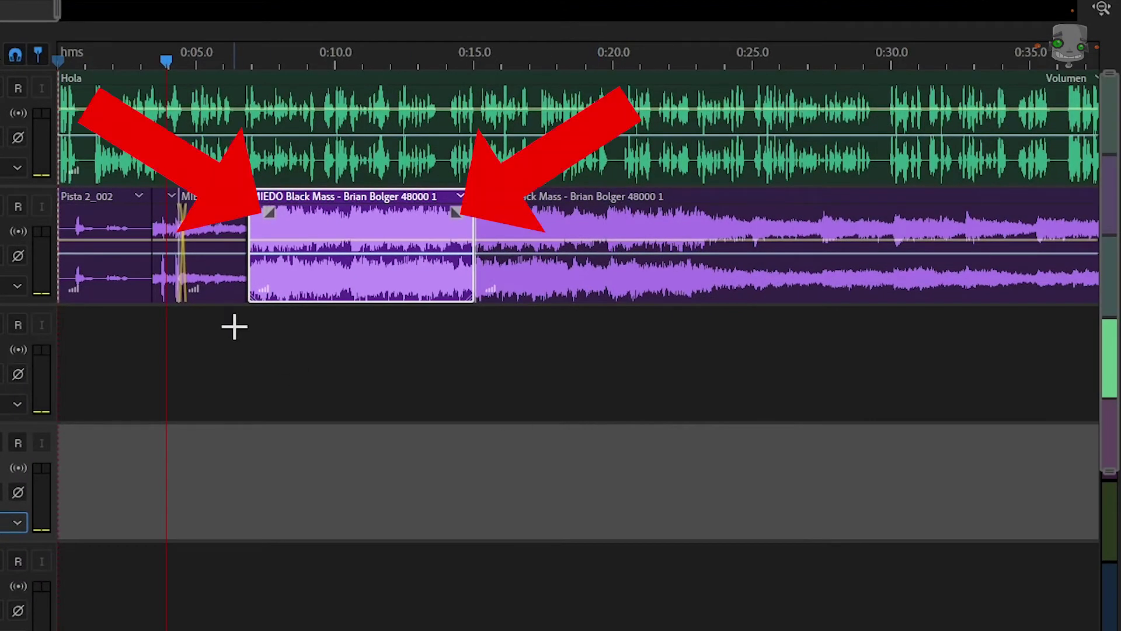
left_click_drag(267, 210, 321, 218)
left_click_drag(457, 212, 415, 233)
left_click(120, 119)
left_click_drag(78, 94, 116, 96)
left_click_drag(1088, 99, 1022, 95)
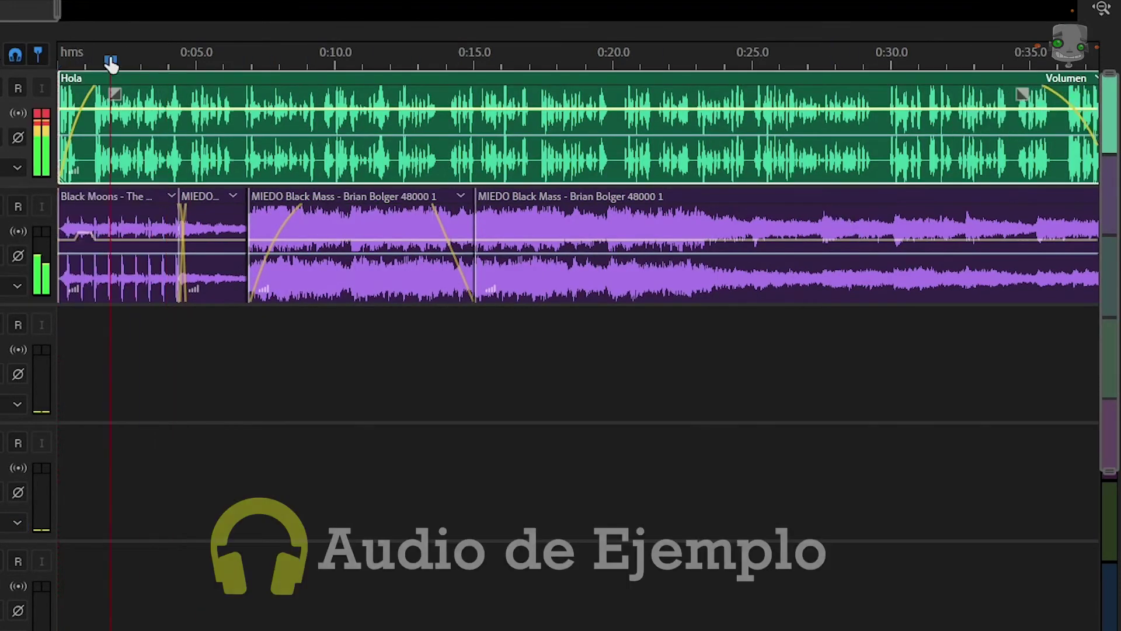
- Play the session through the faded clips up to about 0:15 and return the playhead to the start
key("space")
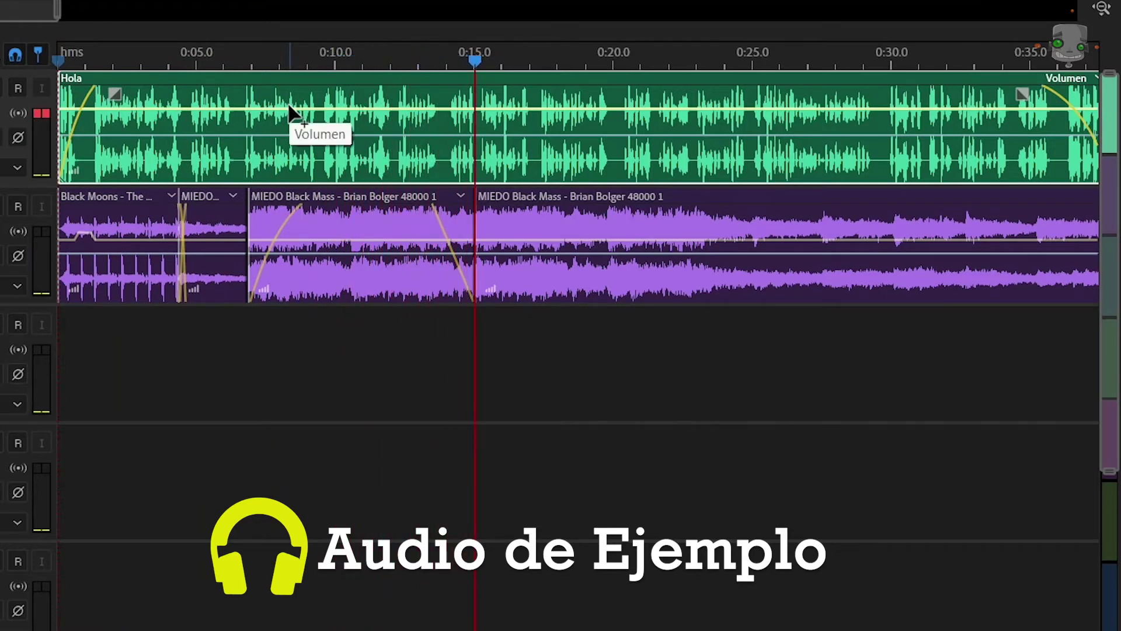
key("space")
left_click_drag(1014, 66, 597, 35)
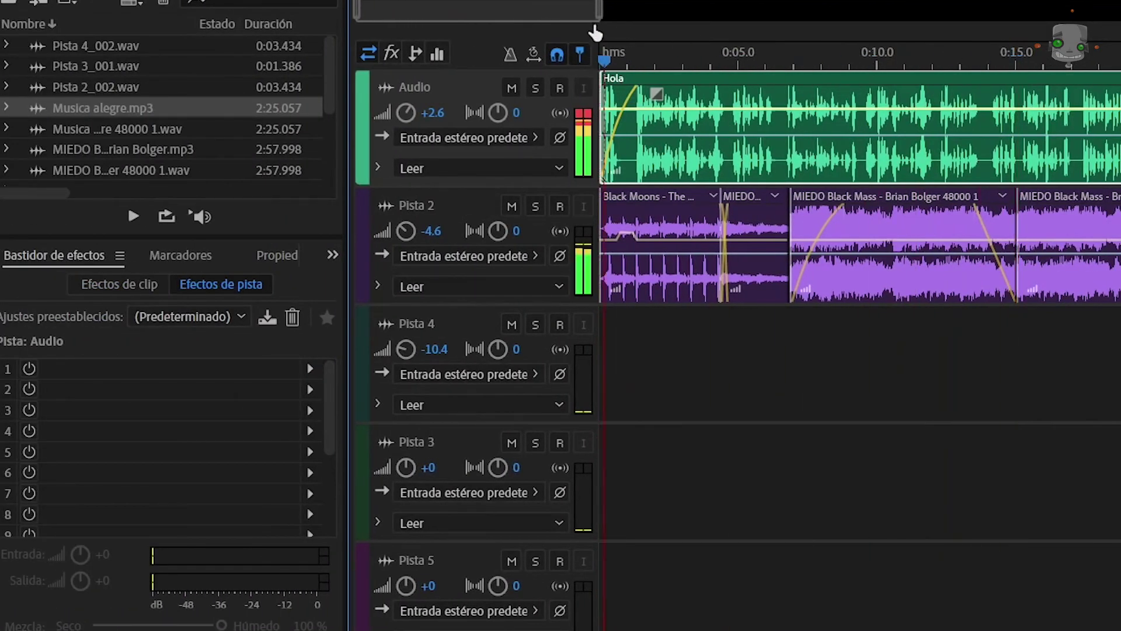
- Show the effects controls of the tracks, enlarge Pista 2 and add the modulation effect Coro to its first slot
left_click(391, 52)
left_click_drag(450, 187, 447, 292)
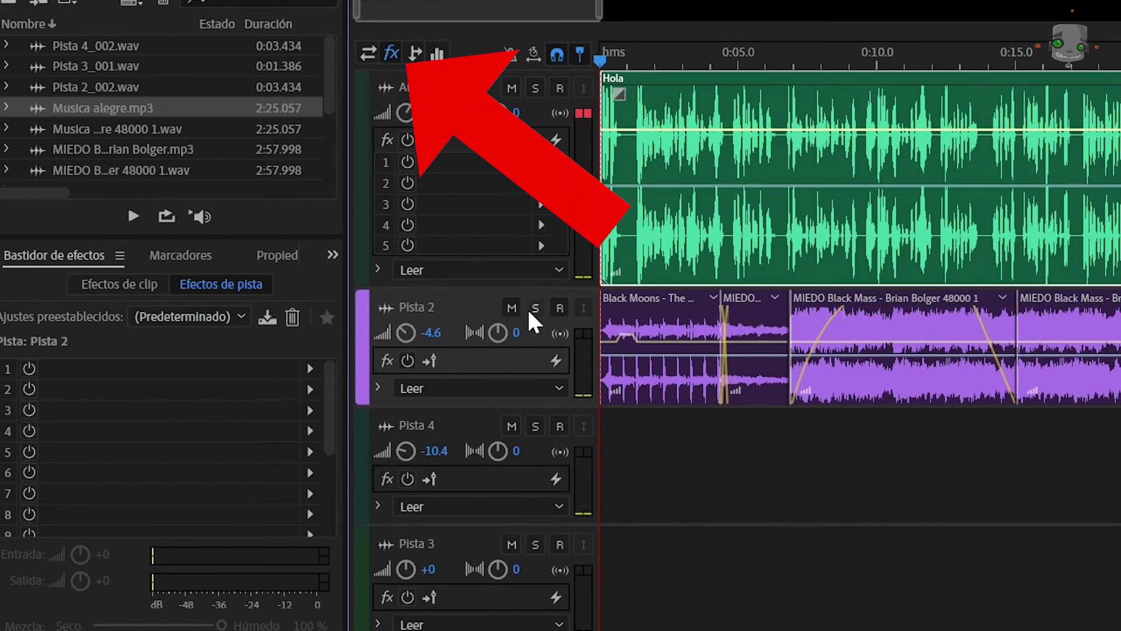
left_click_drag(466, 407, 578, 584)
left_click(543, 382)
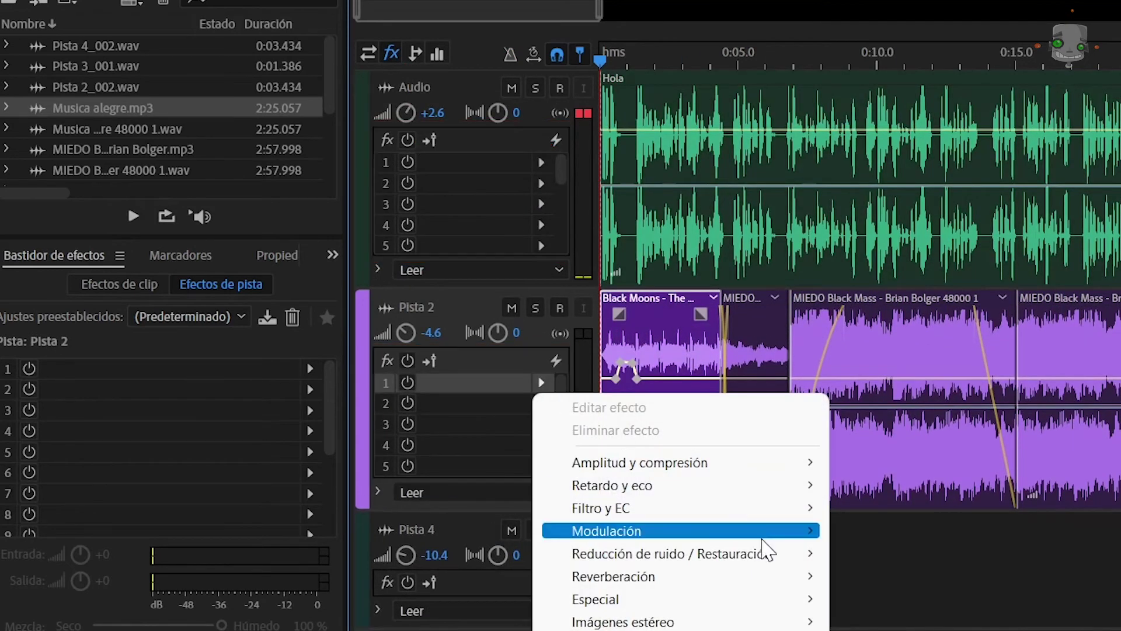
left_click(896, 532)
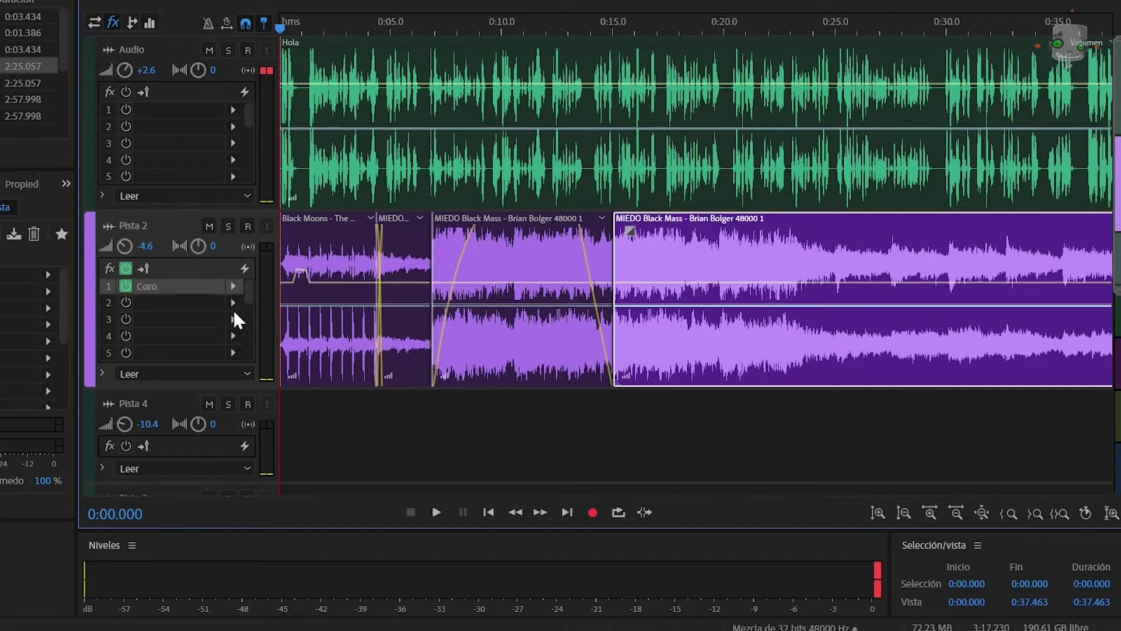
- Add the Reverberación completa effect to the second effect slot of Pista 2 and close its settings
left_click(542, 404)
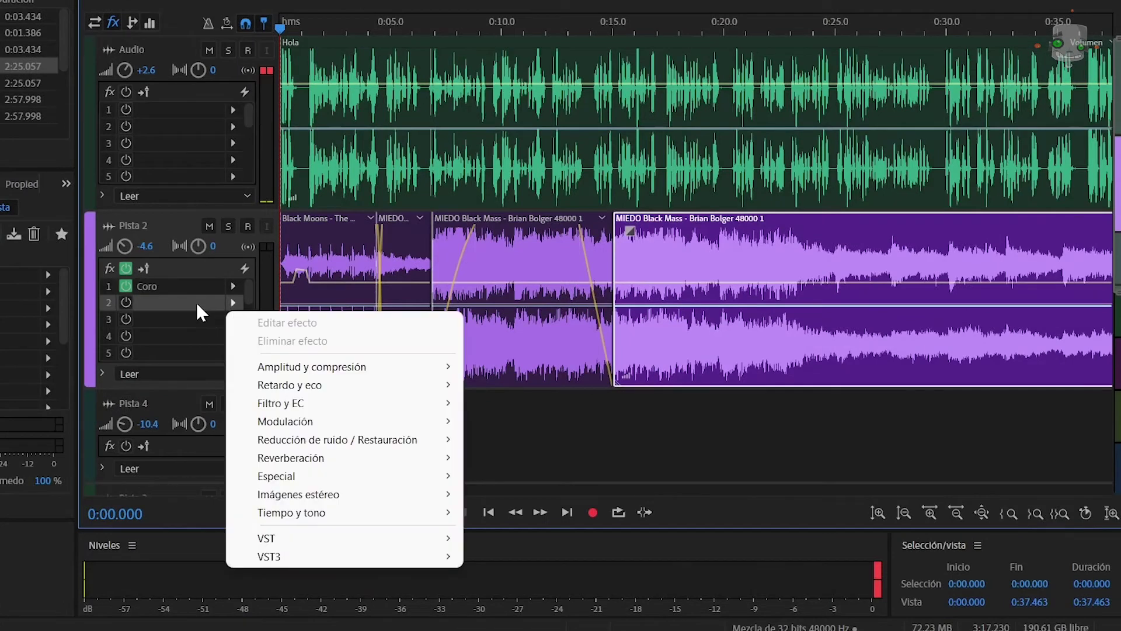
mouse_move(327, 459)
left_click(542, 476)
left_click(853, 5)
- Check the clips on Pista 2 and play the session from the start to about 0:07 to hear the track effects
left_click(520, 260)
left_click(402, 261)
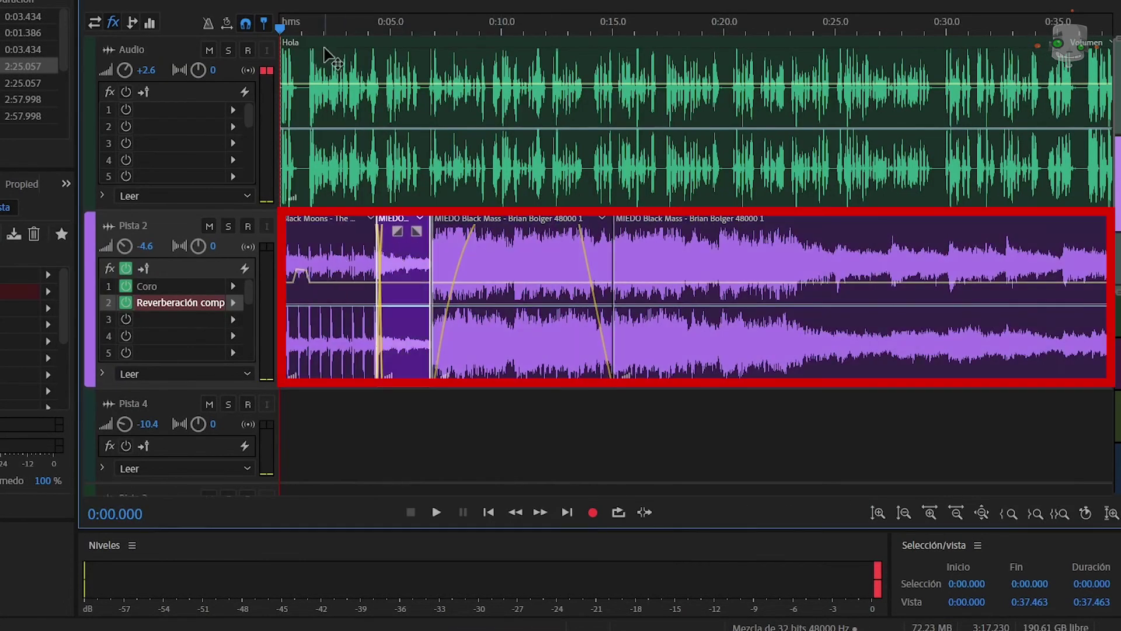
key("space")
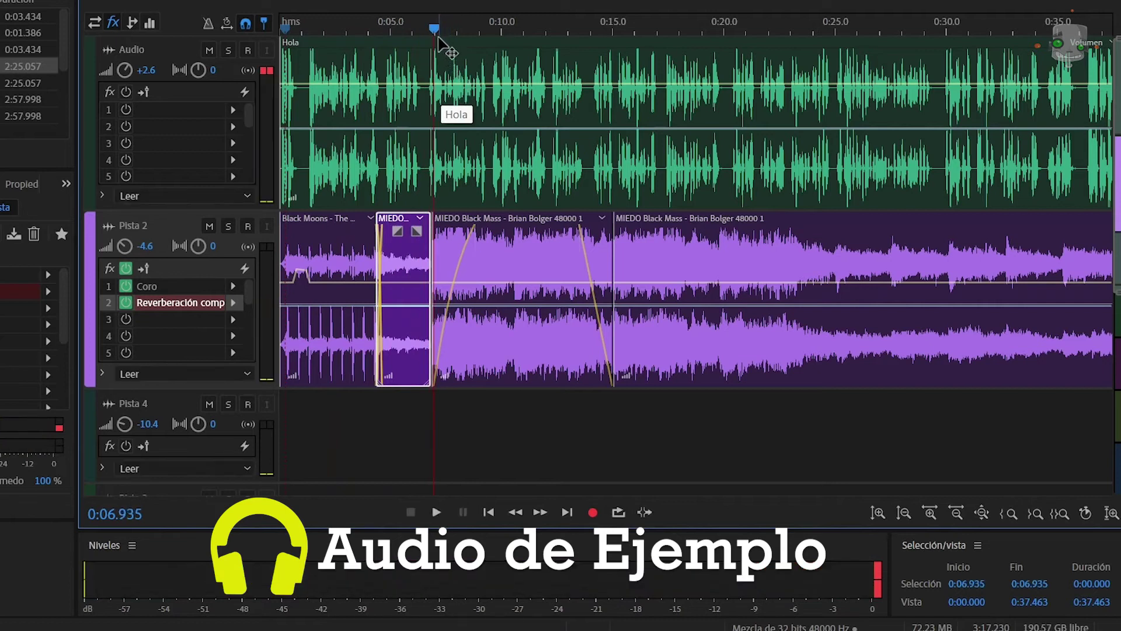
key("space")
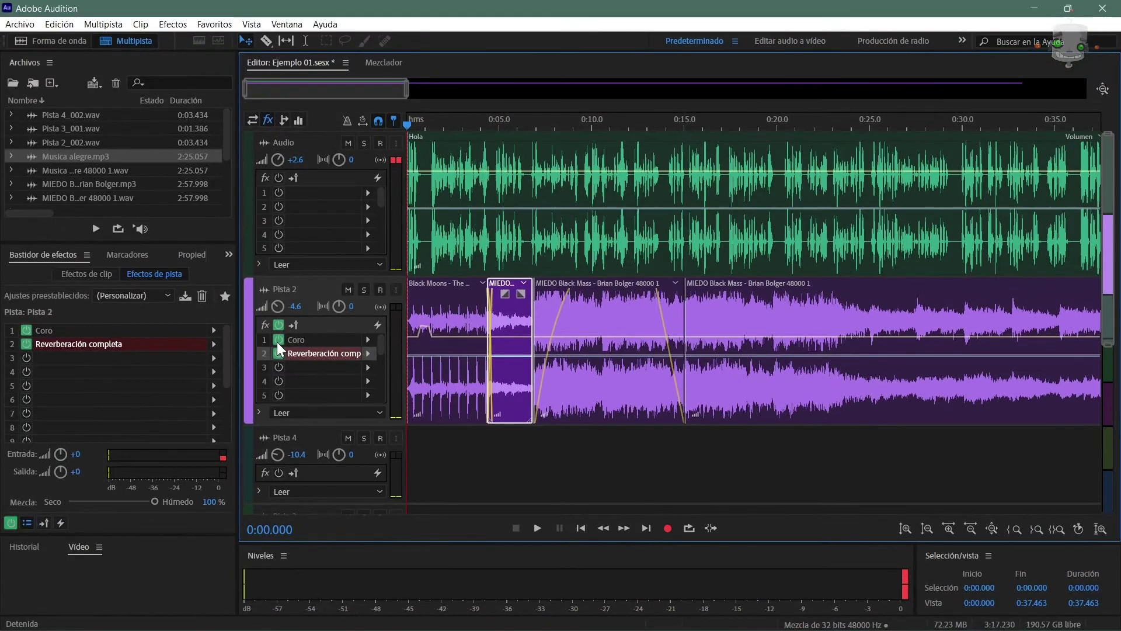
- Remove the Coro and Reverberación completa effects from Pista 2
left_click(310, 339)
left_click(318, 350, "shift")
key("Delete")
- Add the Retardo effect to the first slot of Pista 2 and Coro to its second slot, closing their settings
left_click(215, 331)
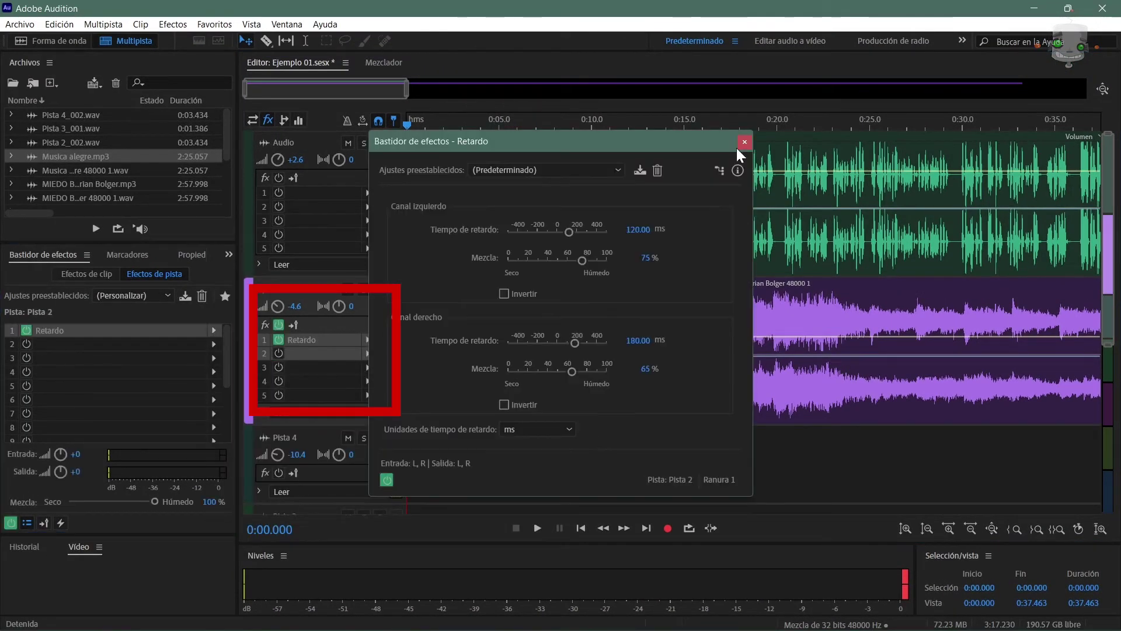
left_click(744, 140)
left_click(600, 341)
left_click(214, 344)
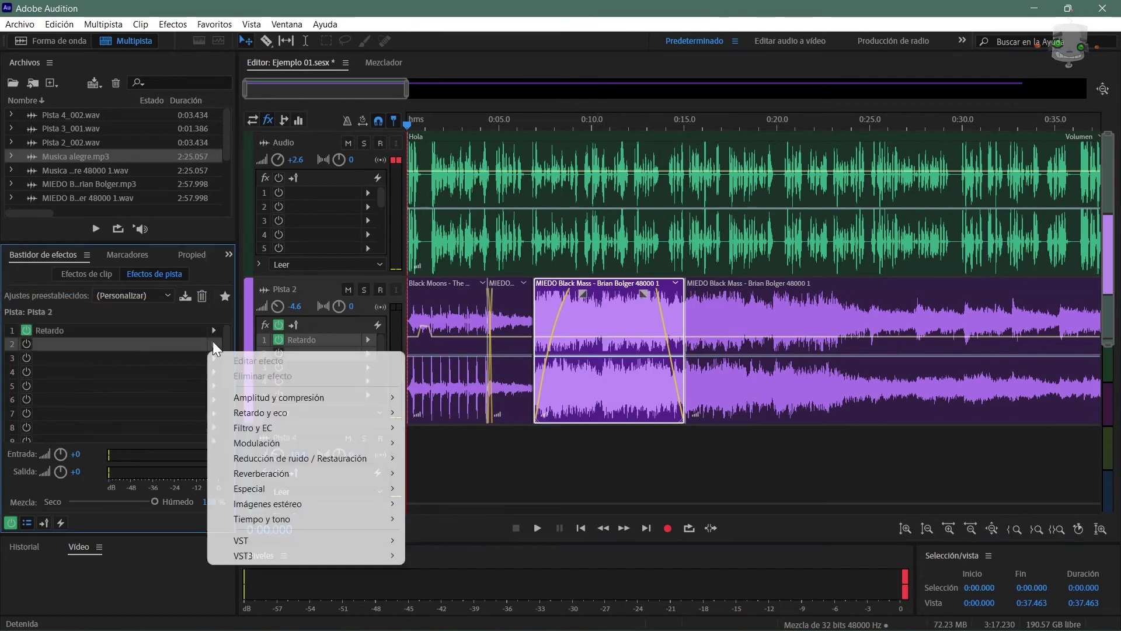
mouse_move(258, 444)
left_click(462, 443)
left_click(852, 165)
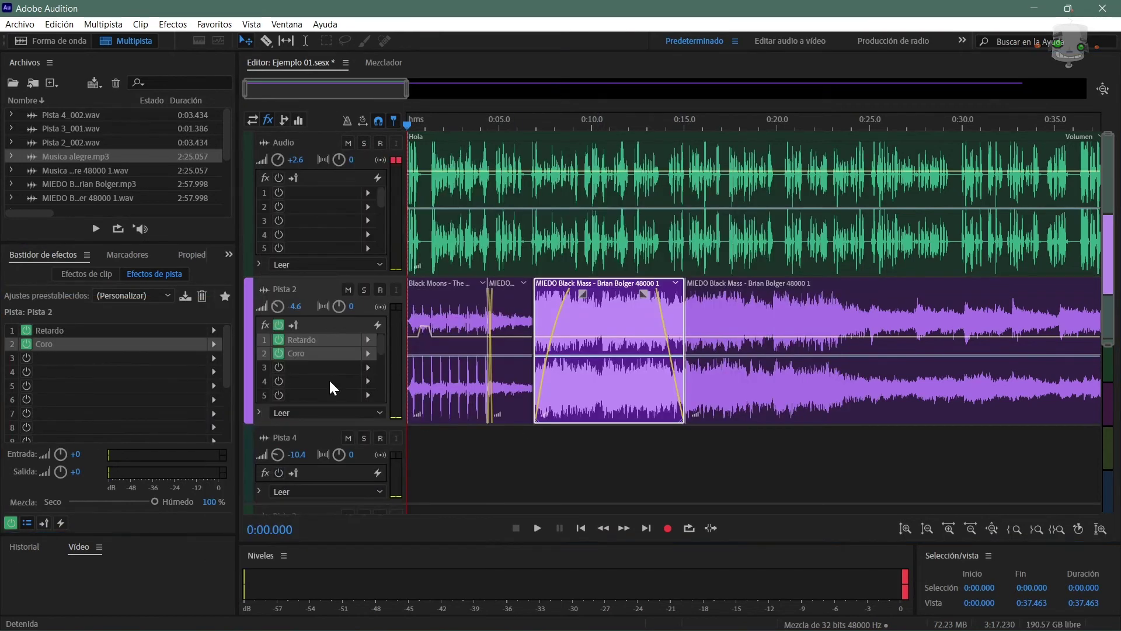
left_click(482, 407)
left_click(538, 416)
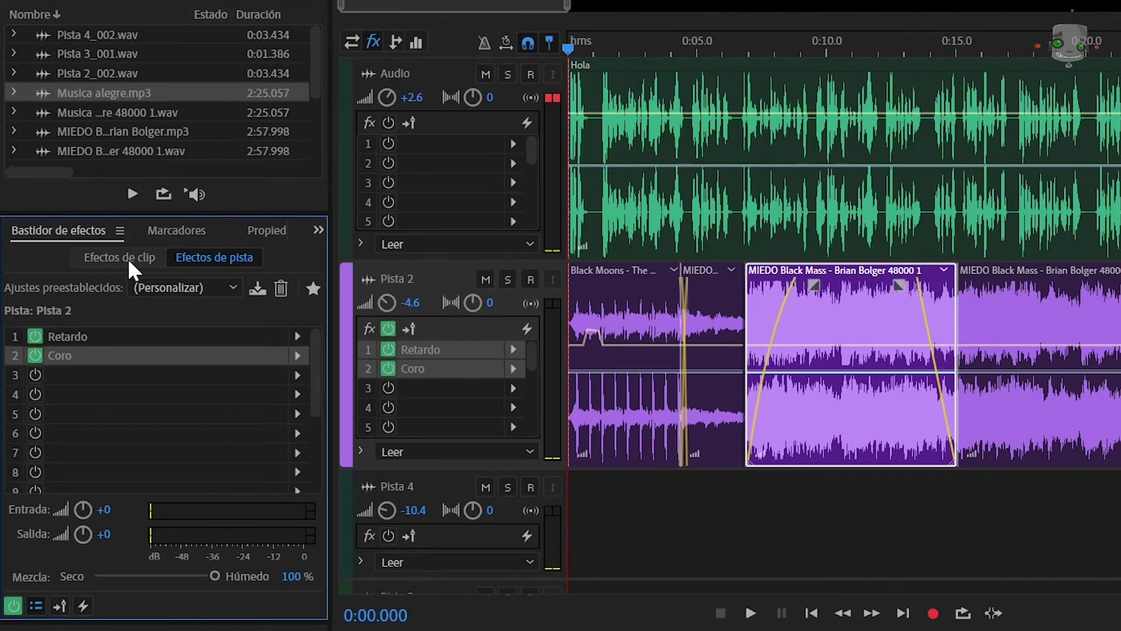
- Switch the effects rack to clip effects and remove Retardo and Coro from the Pista 2 track
left_click(128, 258)
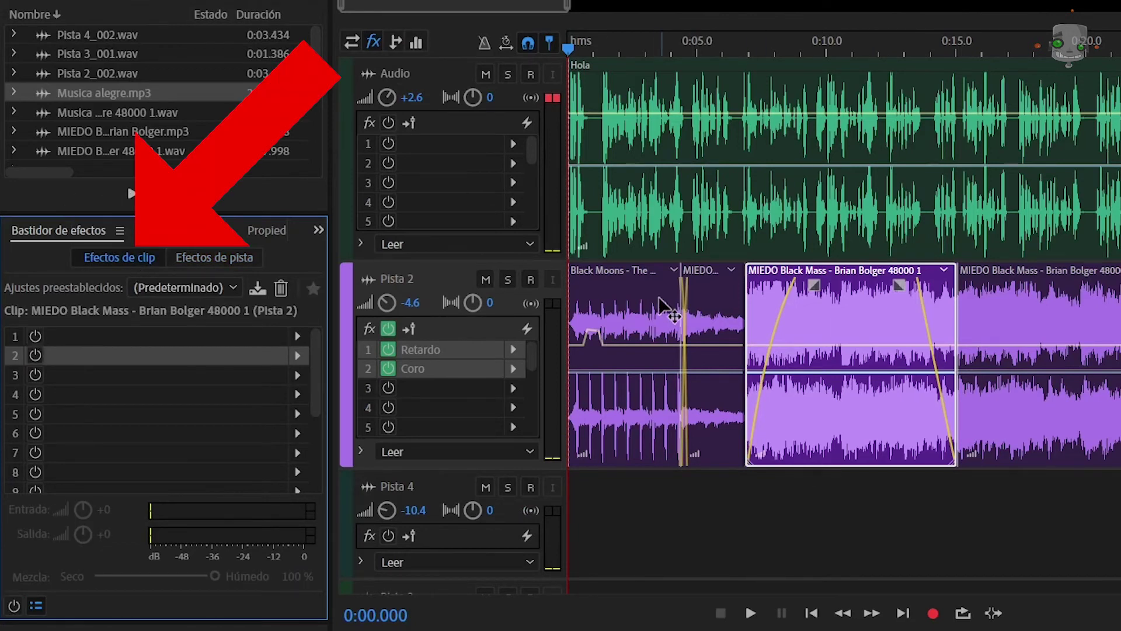
left_click(456, 346)
left_click(466, 361, "ctrl")
key("Delete")
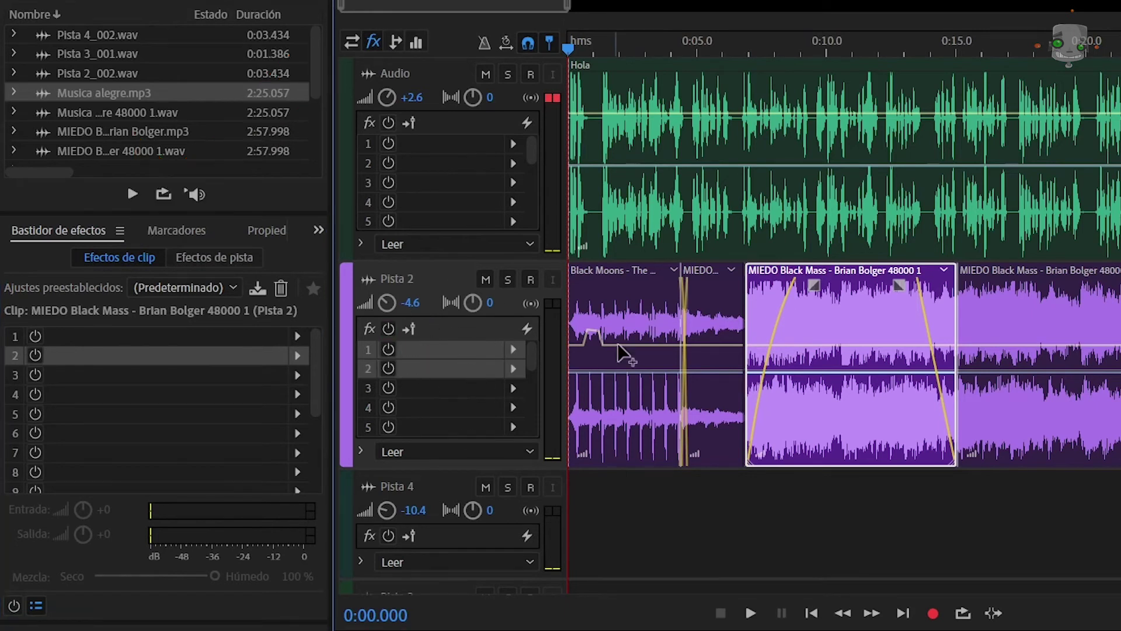
- Add the Ecualizador gráfico (10 bandas) effect to the first slot of the Black Moons clip and close its settings
left_click(623, 332)
left_click(297, 336)
mouse_move(455, 454)
left_click(700, 474)
left_click(1049, 86)
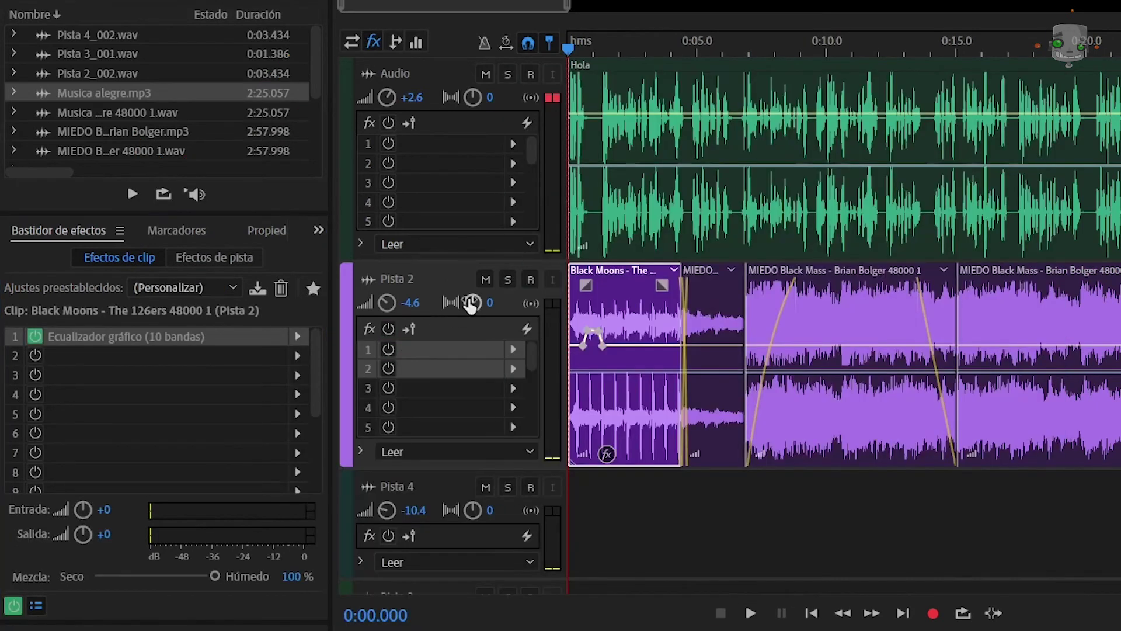
- Add the Coro/Flanger effect with default settings to the short MIEDO clip right after Black Moons on Pista 2
left_click(714, 324)
left_click(297, 337)
mouse_move(409, 471)
left_click(639, 496)
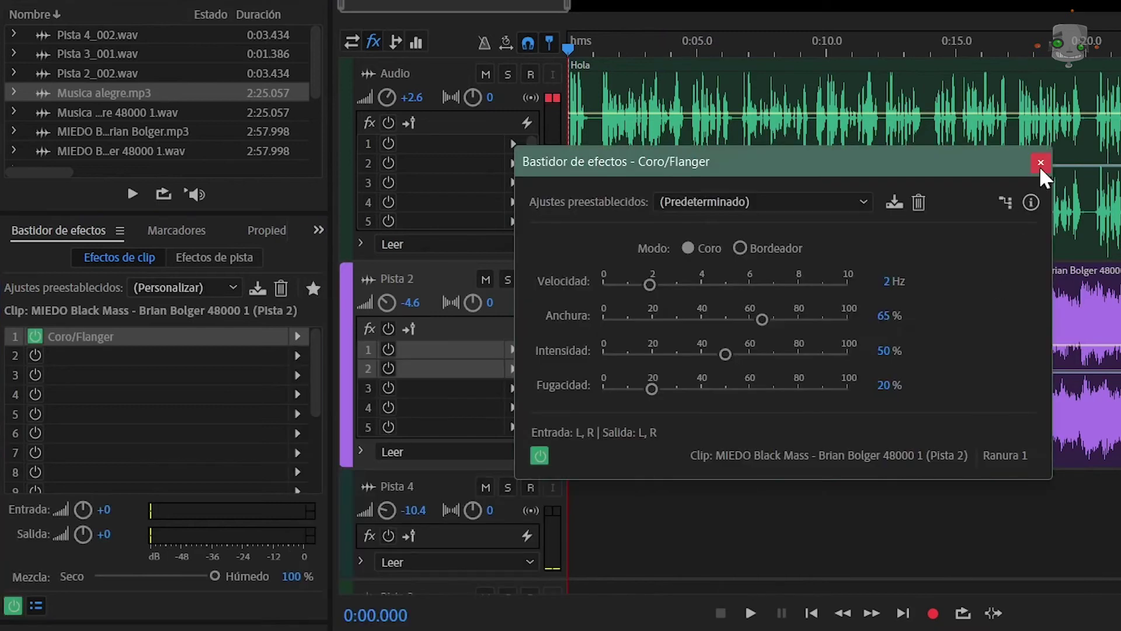
left_click(1041, 162)
- Add Distorsión to the short MIEDO clip's second slot, placing a Negativo curve point at about -34 dB input and -14 dB output
left_click(297, 355)
mouse_move(468, 556)
left_click(625, 555)
left_click_drag(946, 220, 927, 207)
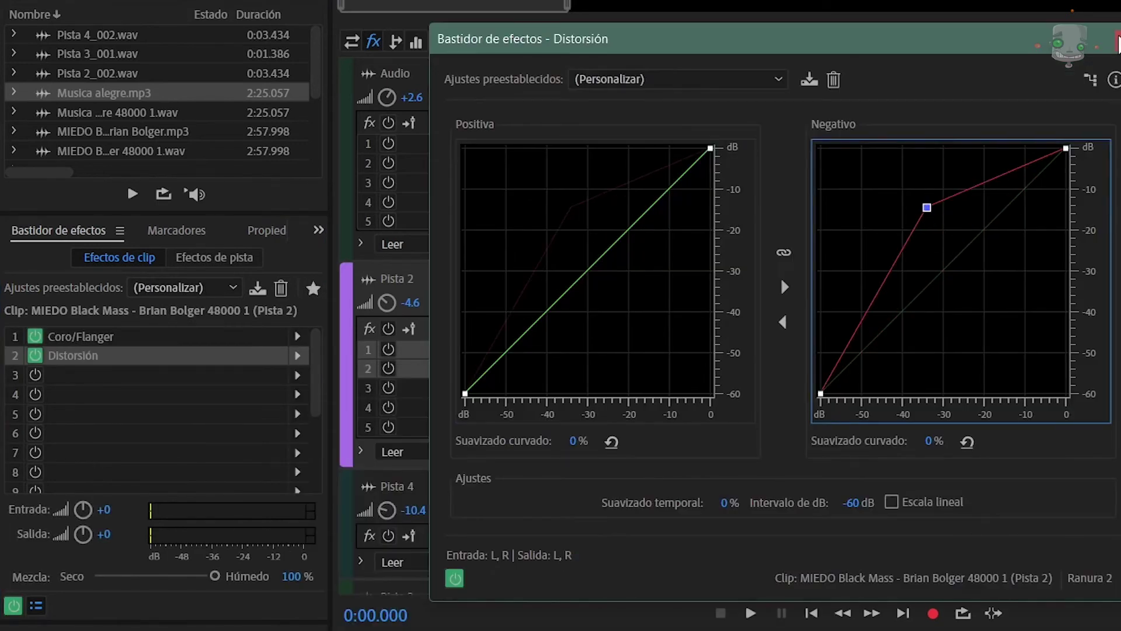
left_click(1117, 40)
- Add the Corrección automática de tono effect to the first slot of the last MIEDO Black Mass clip on Pista 2
left_click(1043, 359)
left_click(298, 336)
mouse_move(494, 581)
left_click(628, 604)
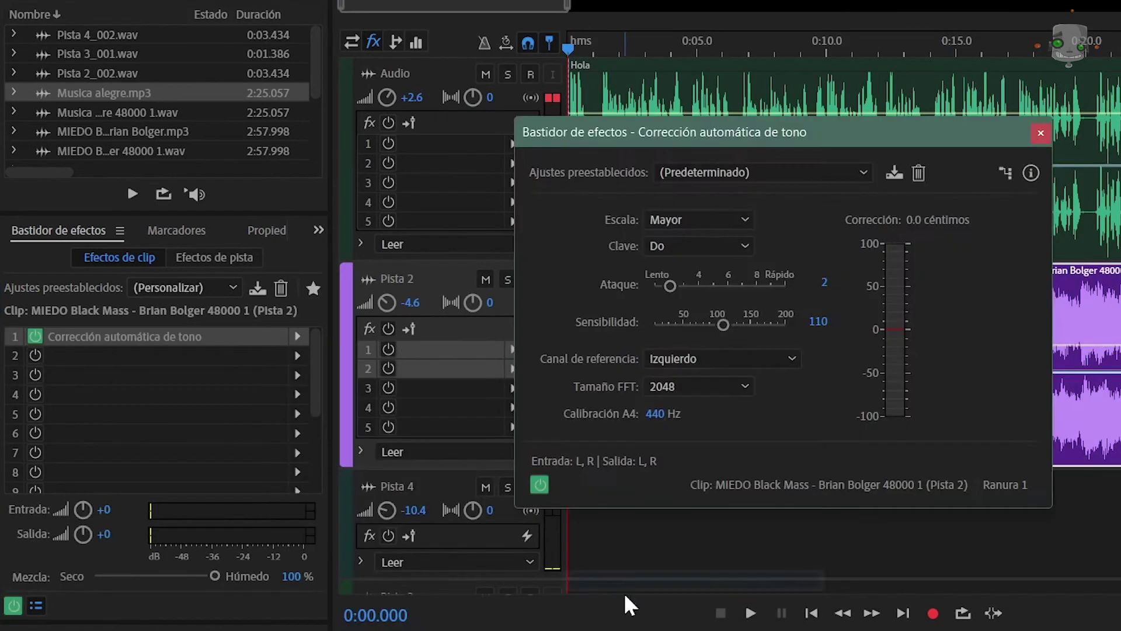
left_click(1041, 133)
- Add Desfasador de tono and Coro to the second and third slots of the last MIEDO Black Mass clip
left_click(298, 355)
mouse_move(493, 600)
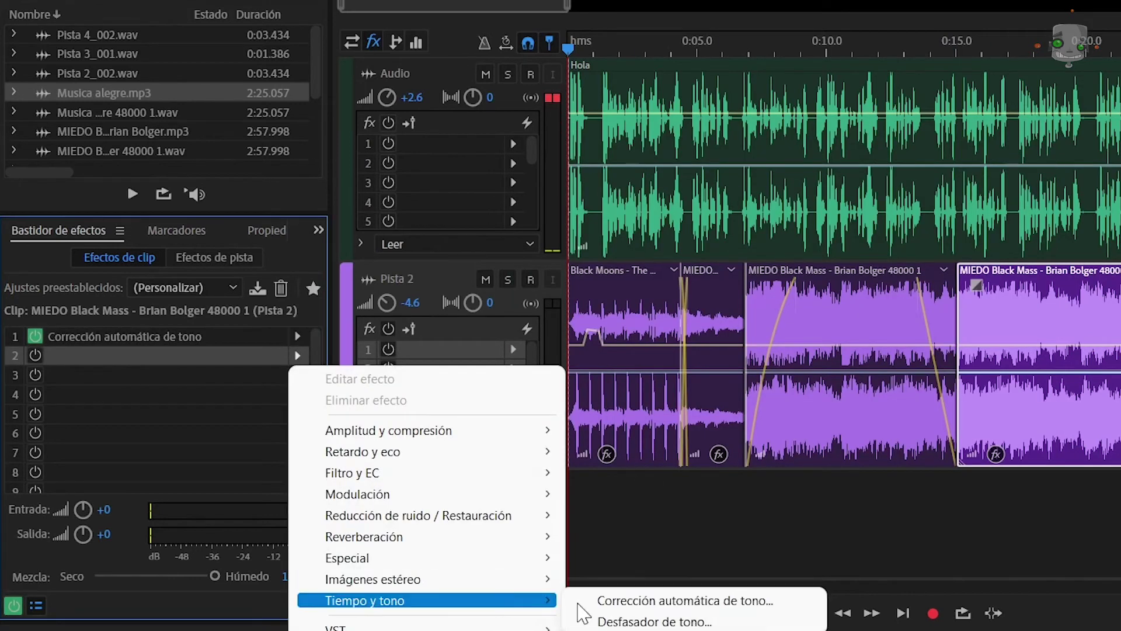
left_click(601, 621)
left_click(1040, 99)
left_click(297, 375)
mouse_move(554, 512)
left_click(607, 514)
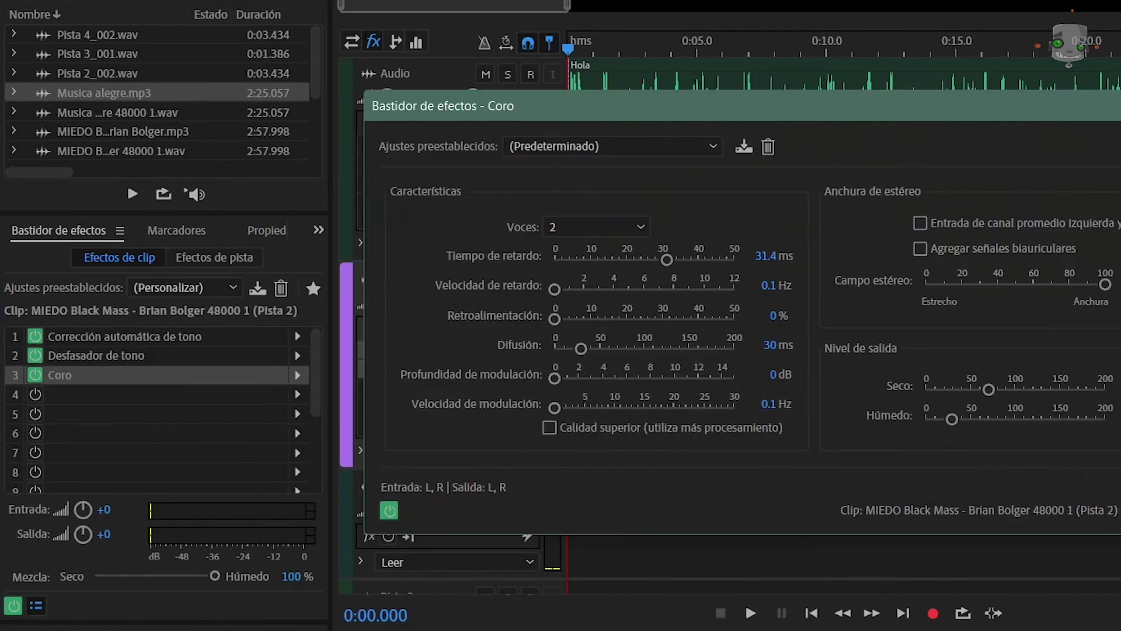
left_click(1117, 106)
- Check the effects rack of each clip on Pista 2 in turn
left_click(617, 323)
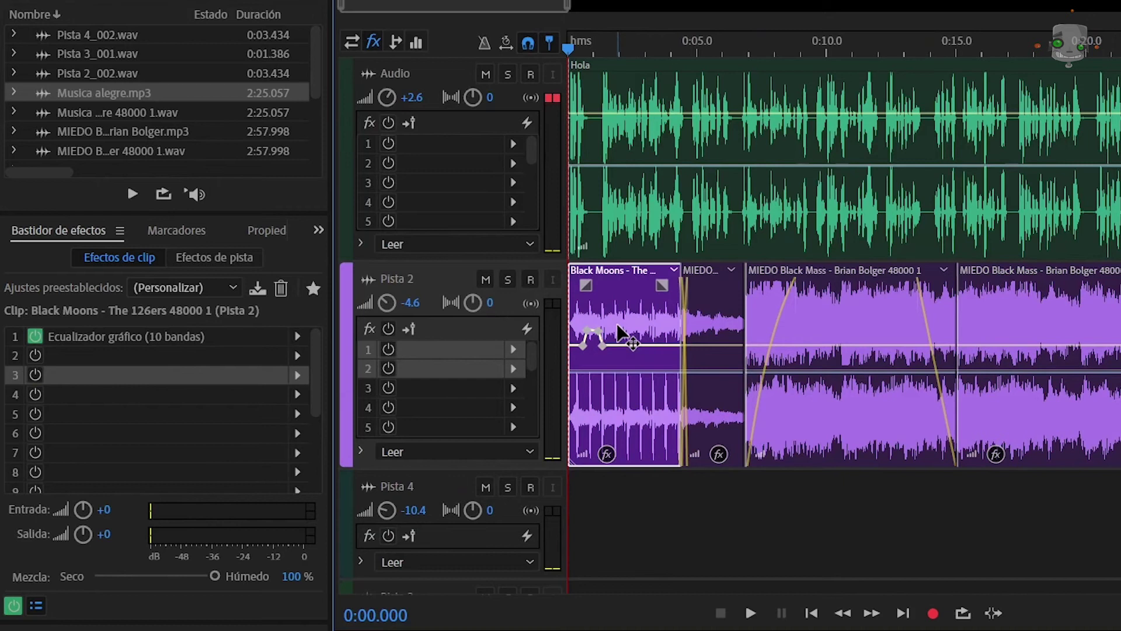
left_click(719, 327)
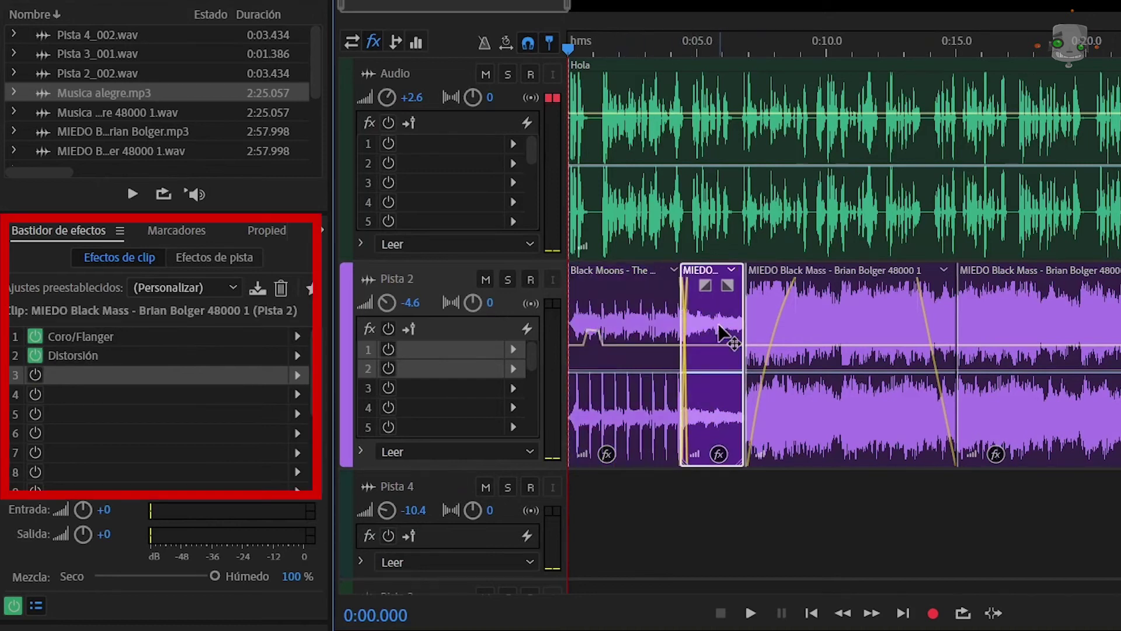
left_click(830, 320)
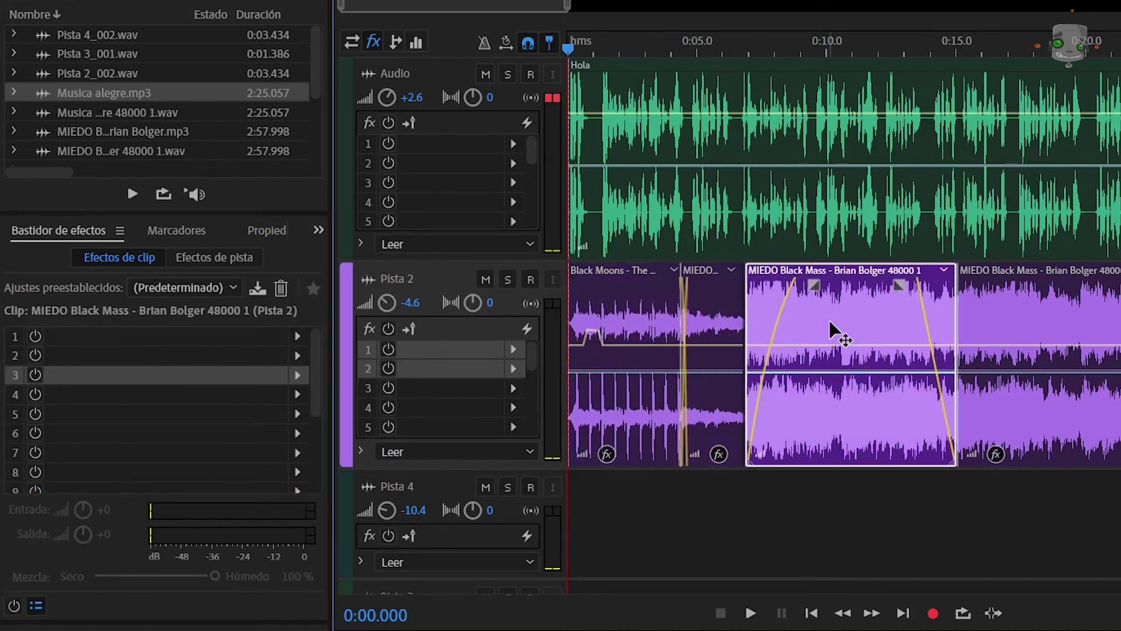
left_click(1017, 339)
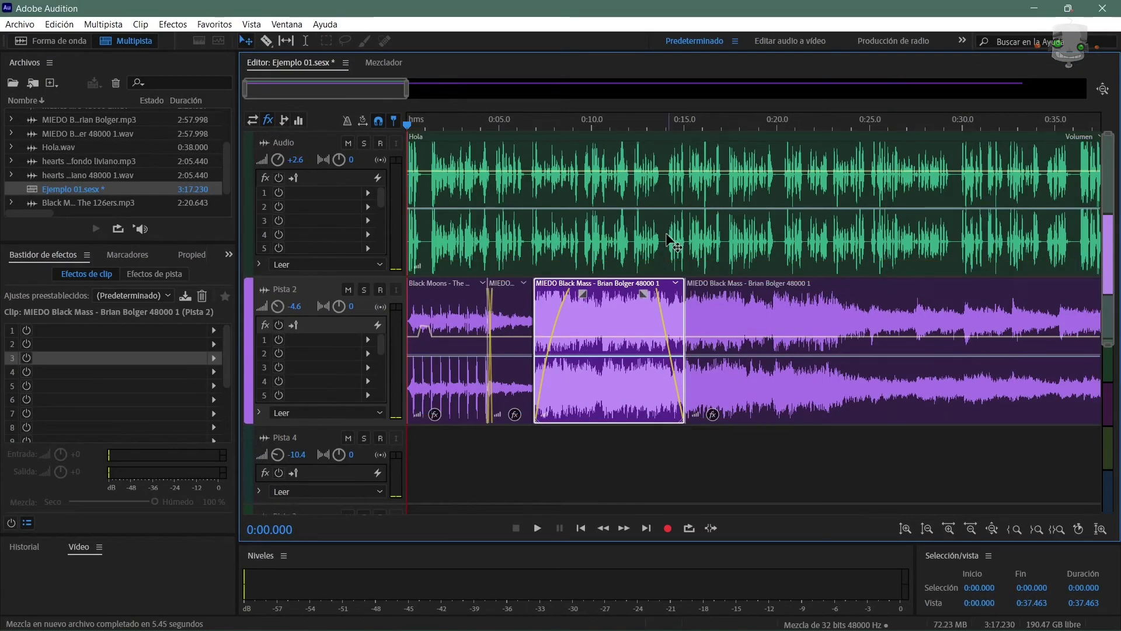
- View the Hola and Black Moons clips in the waveform editor, returning to the Ejemplo 01.sesx session after each
double_click(585, 203)
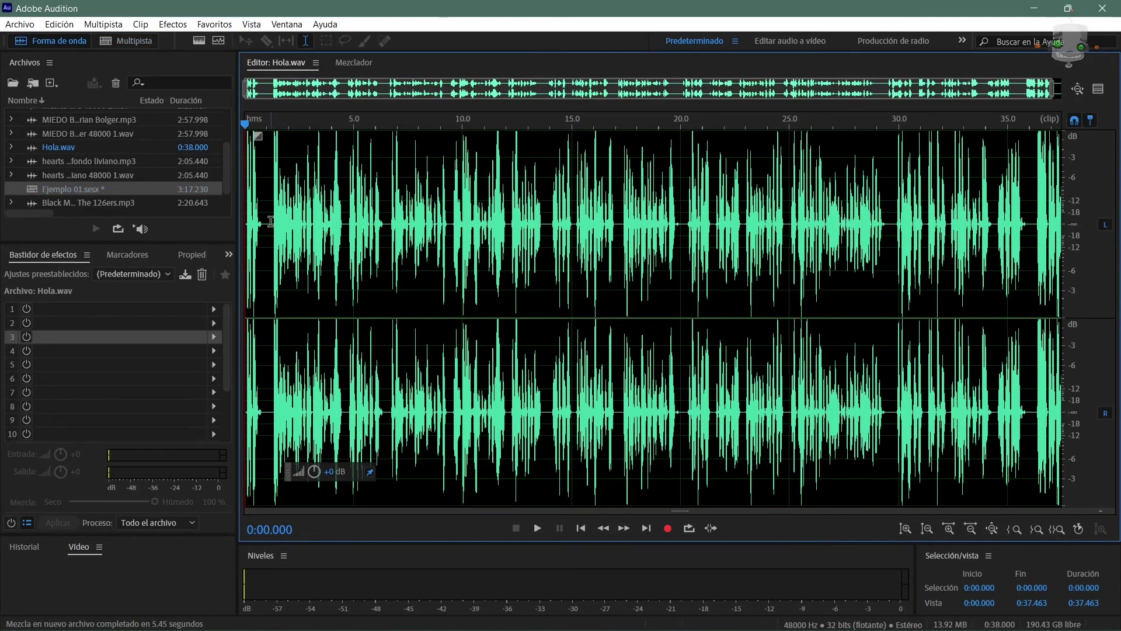
double_click(56, 191)
double_click(477, 320)
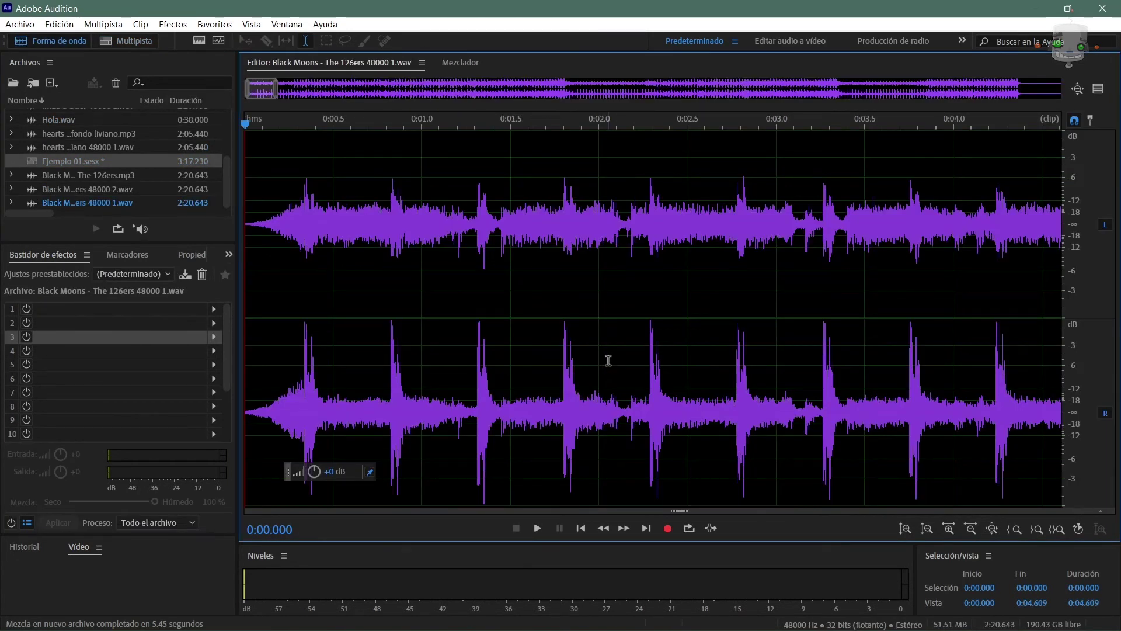
double_click(34, 160)
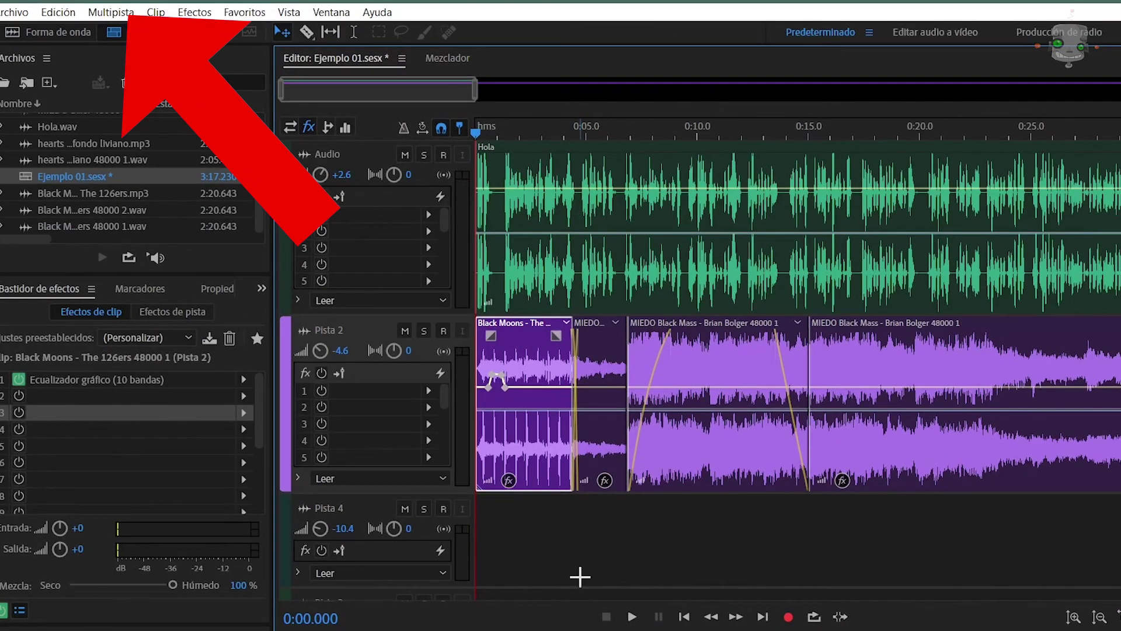
- Mix the complete session down to a new file and play its opening seconds
left_click(111, 12)
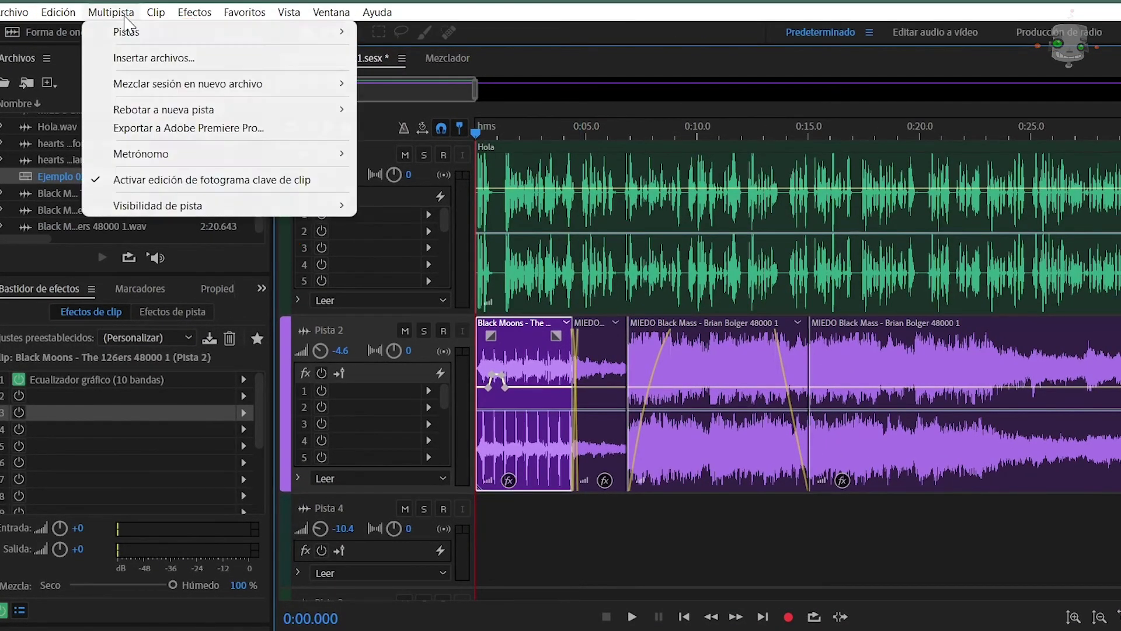
mouse_move(169, 42)
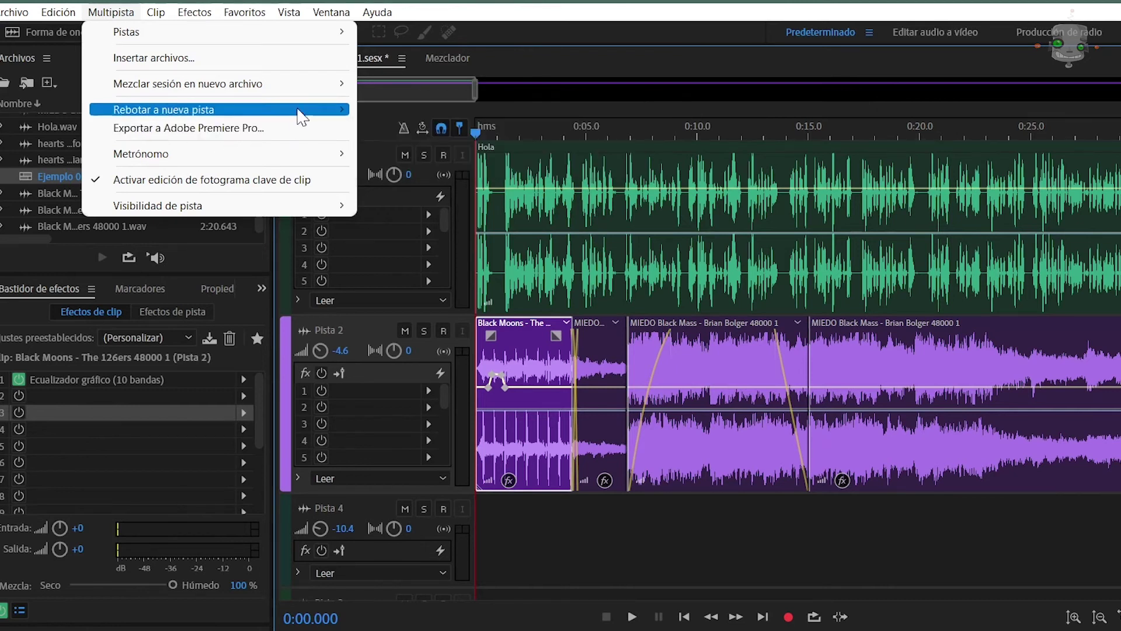
mouse_move(319, 88)
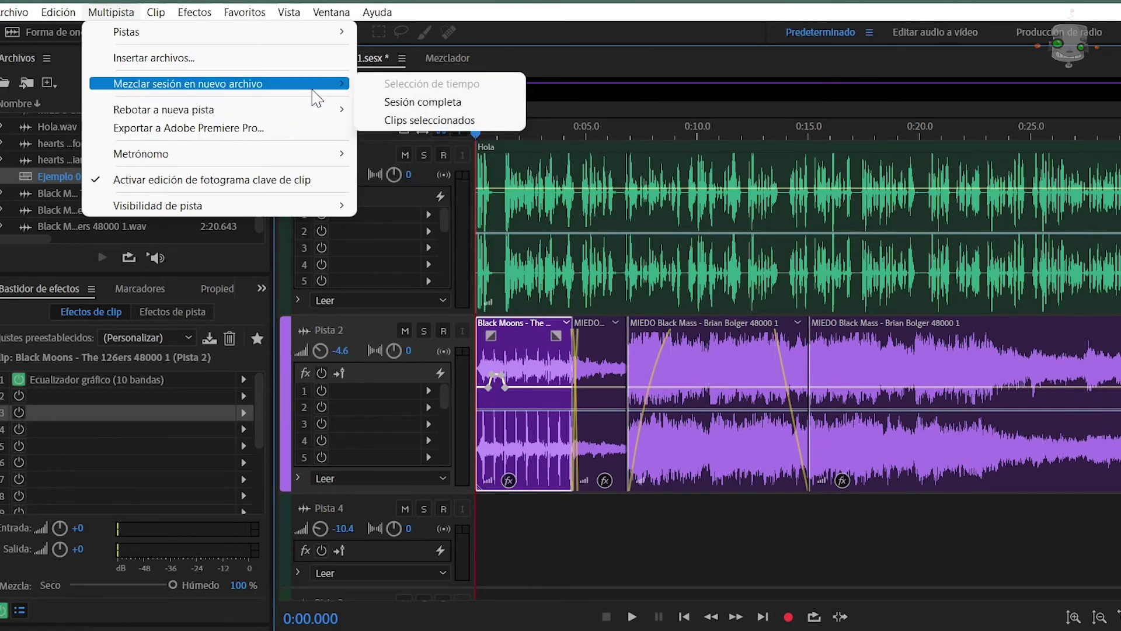
left_click(518, 101)
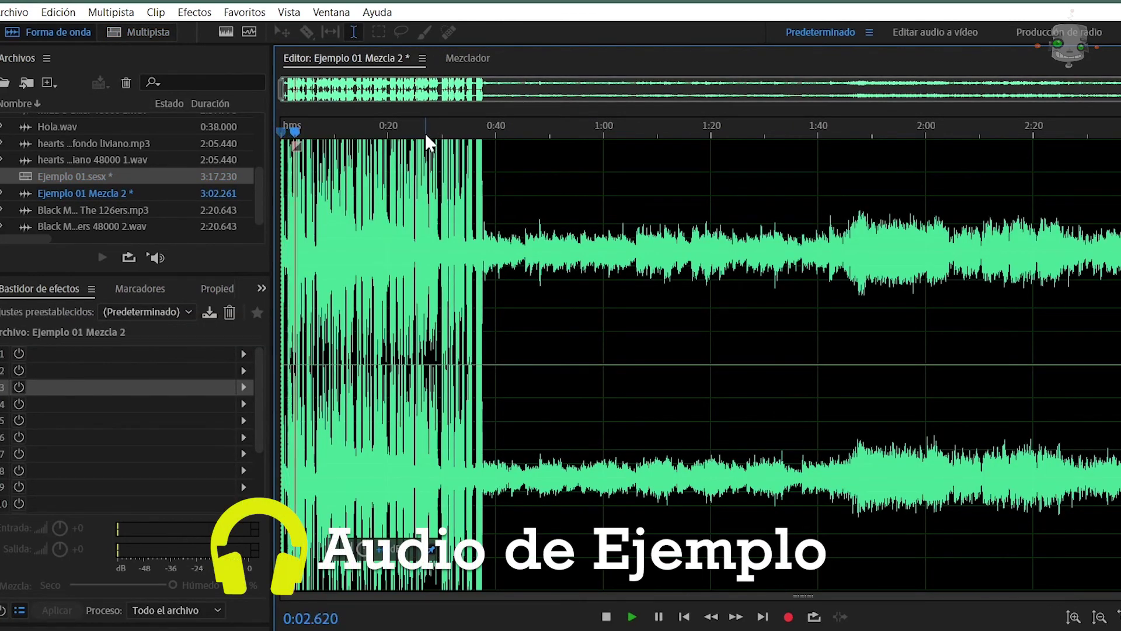
key("space")
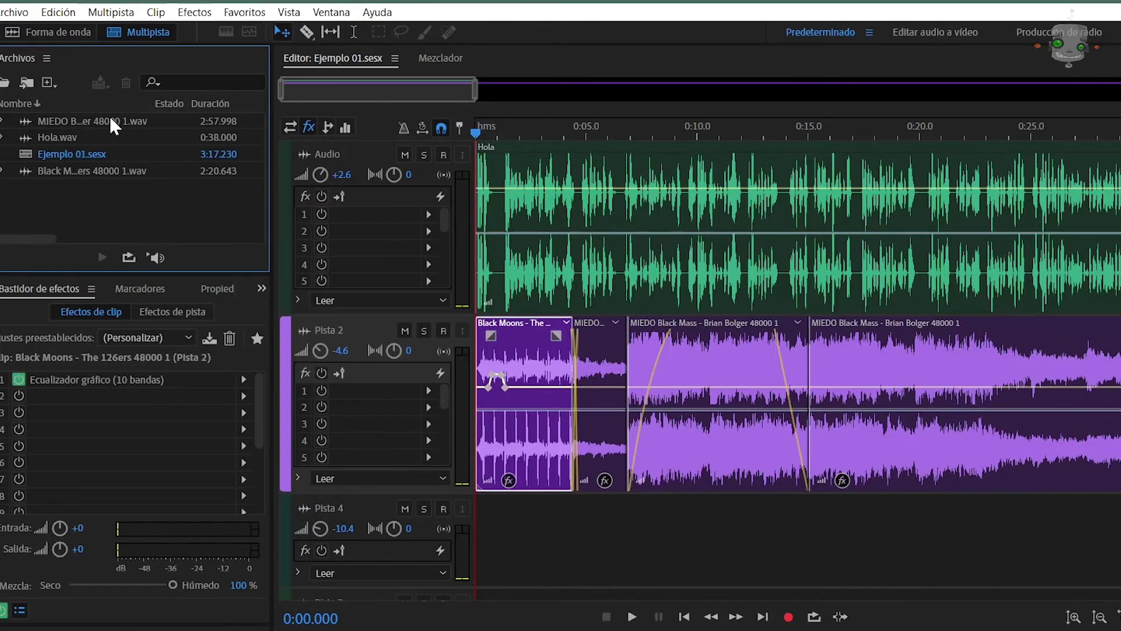
- Export the multitrack mix of the complete session as Ejemplo 01_mezcla.wav in Onda PCM format at 48000 Hz stereo, 32 bits
left_click(15, 13)
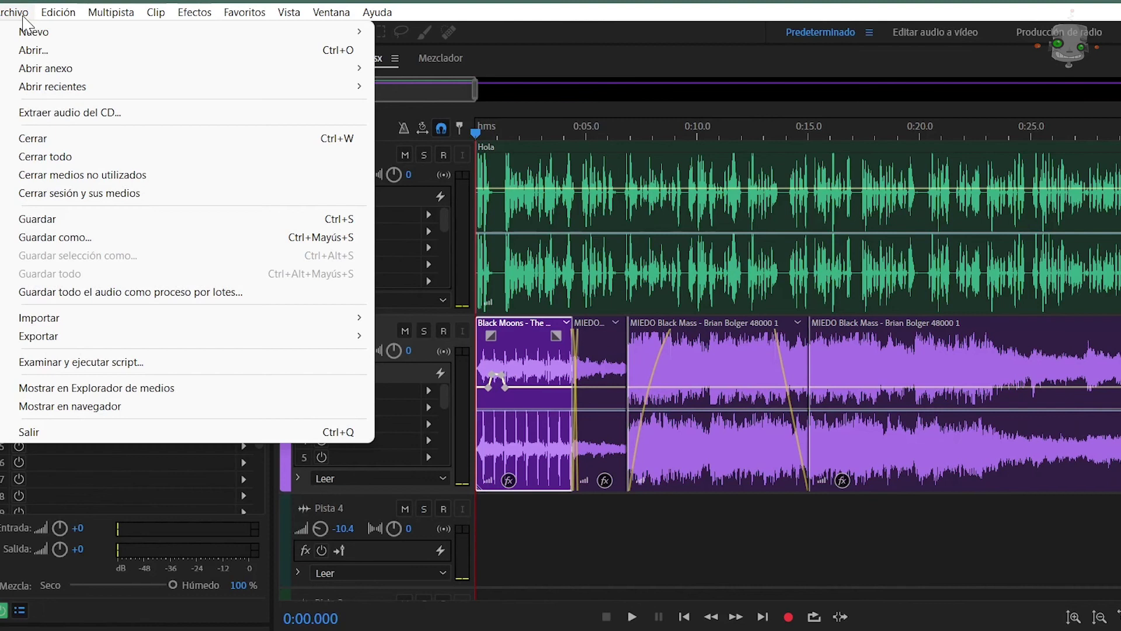
mouse_move(364, 338)
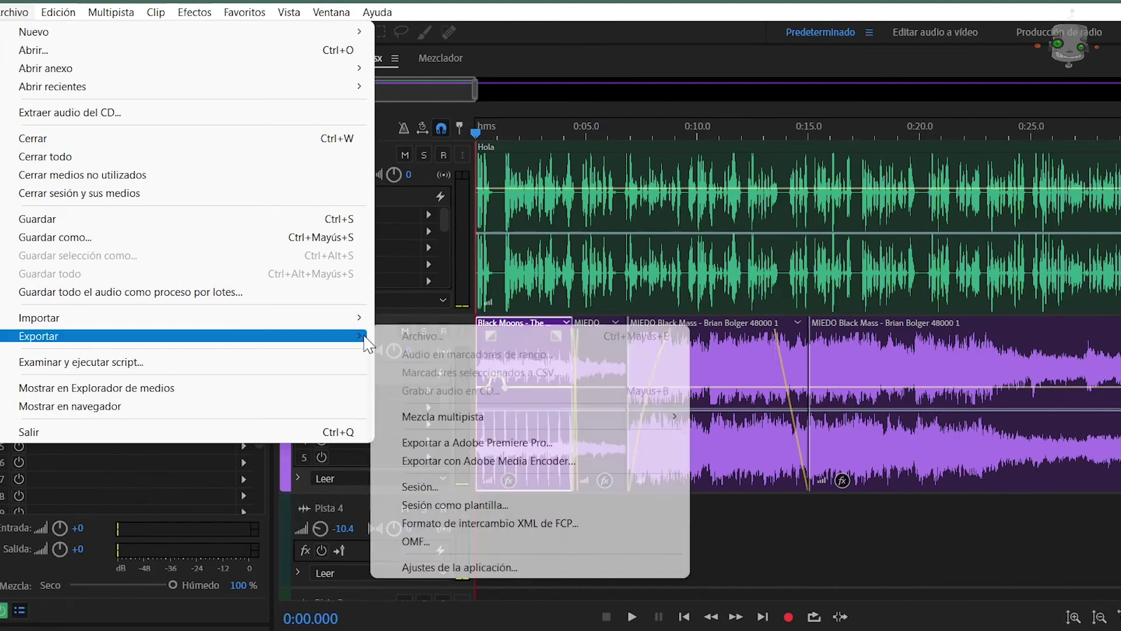
mouse_move(645, 430)
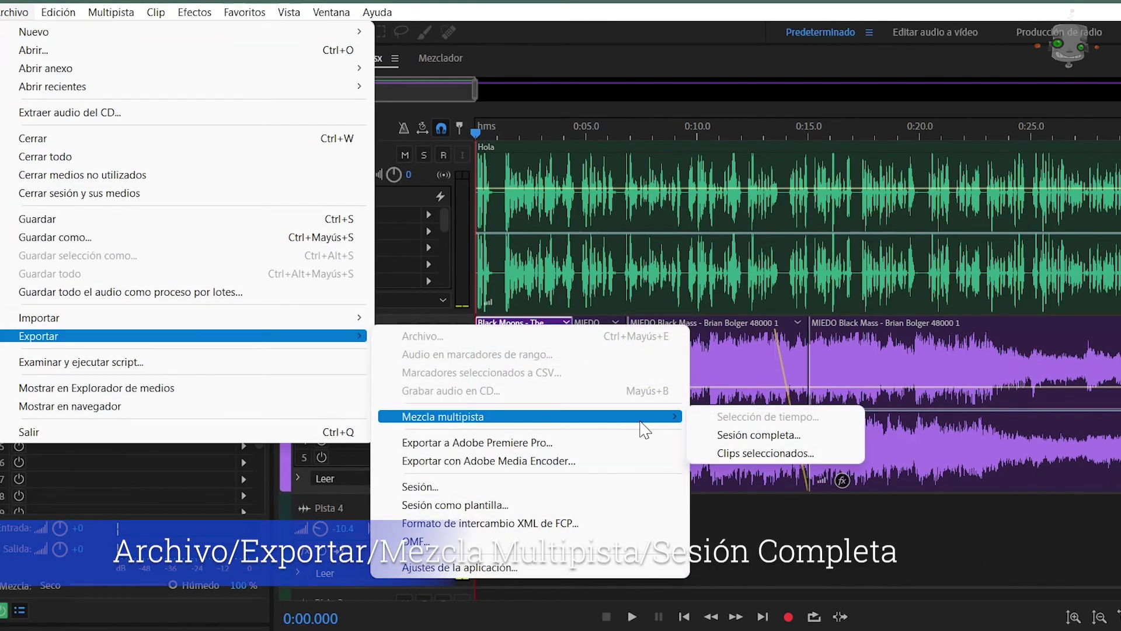
left_click(785, 434)
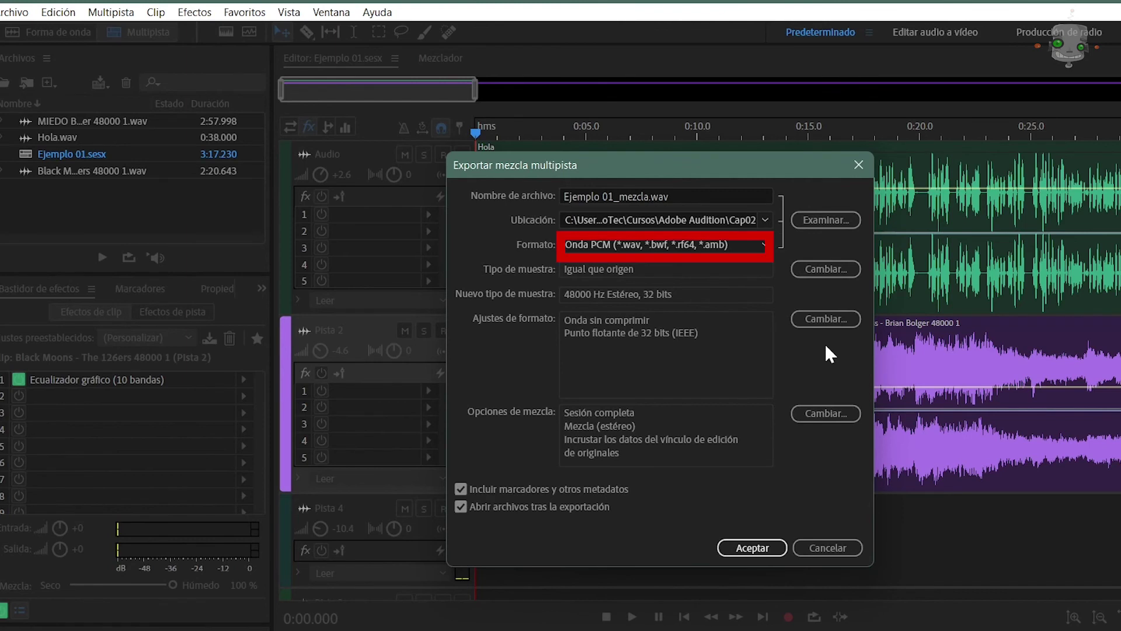
left_click(775, 549)
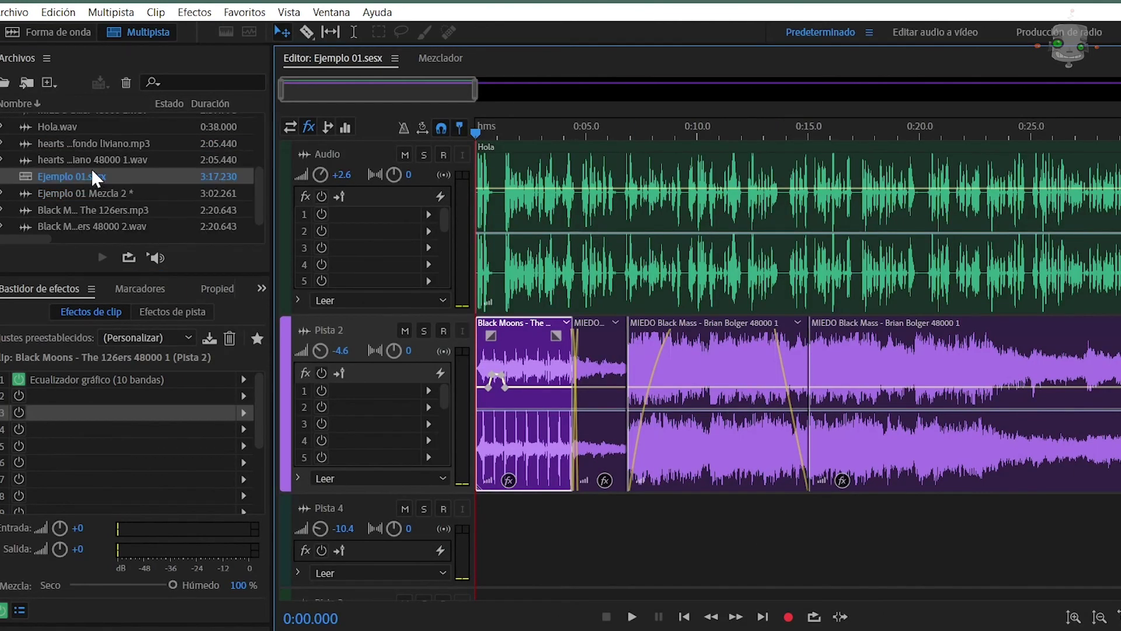
- View the hearts 48000 1.wav waveform, return to the Ejemplo 01.sesx session and switch to the Ejemplo 01 folder window
double_click(24, 159)
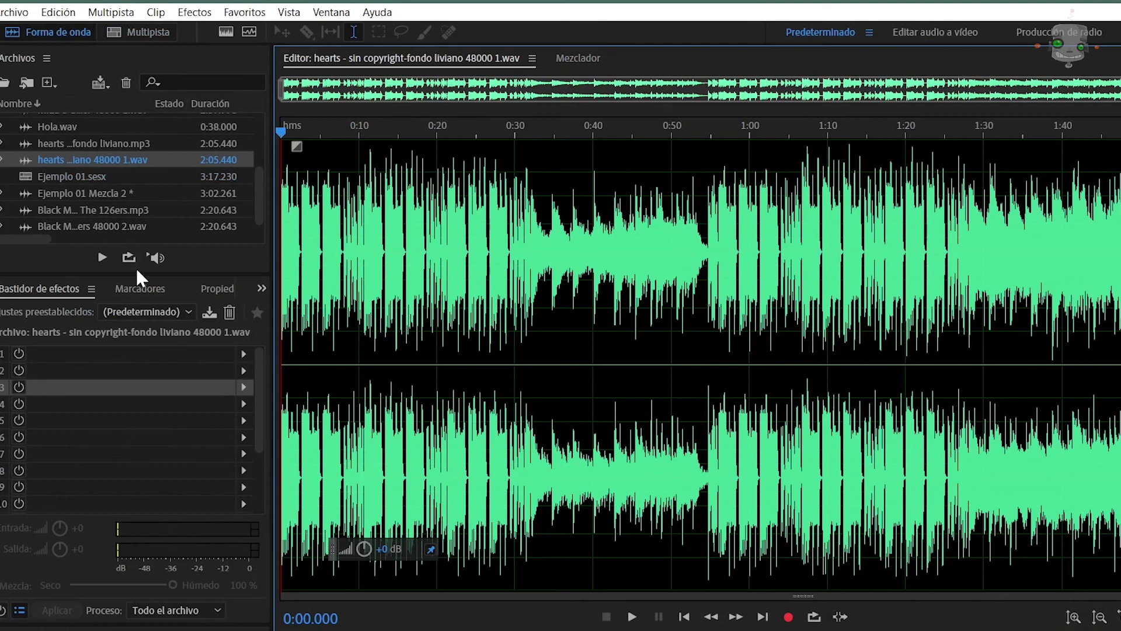
double_click(21, 174)
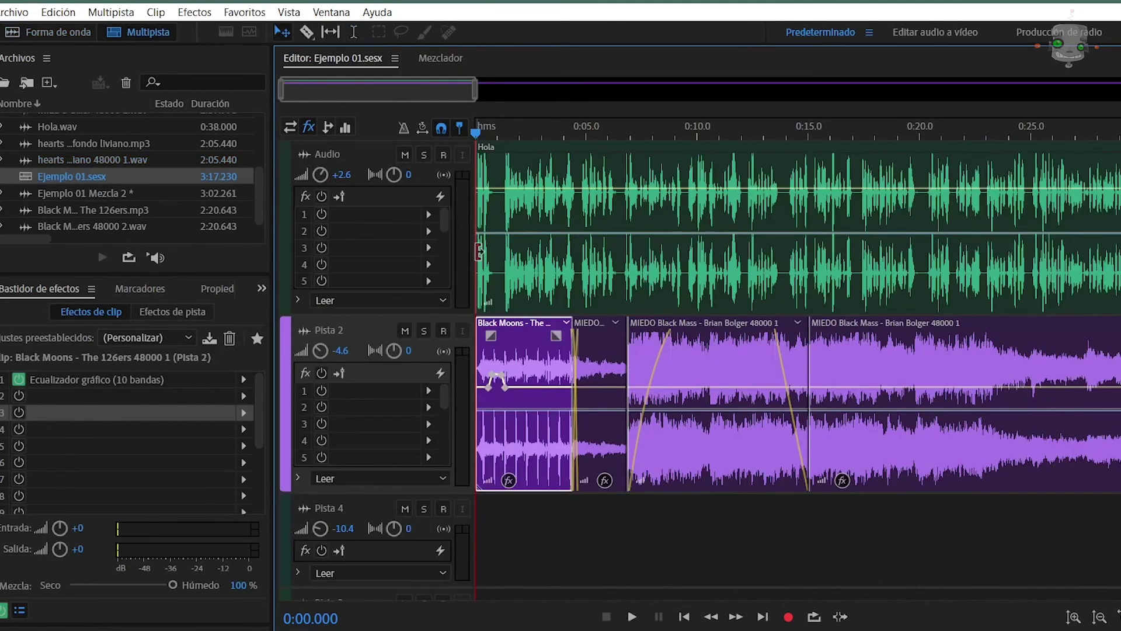
left_click(602, 630)
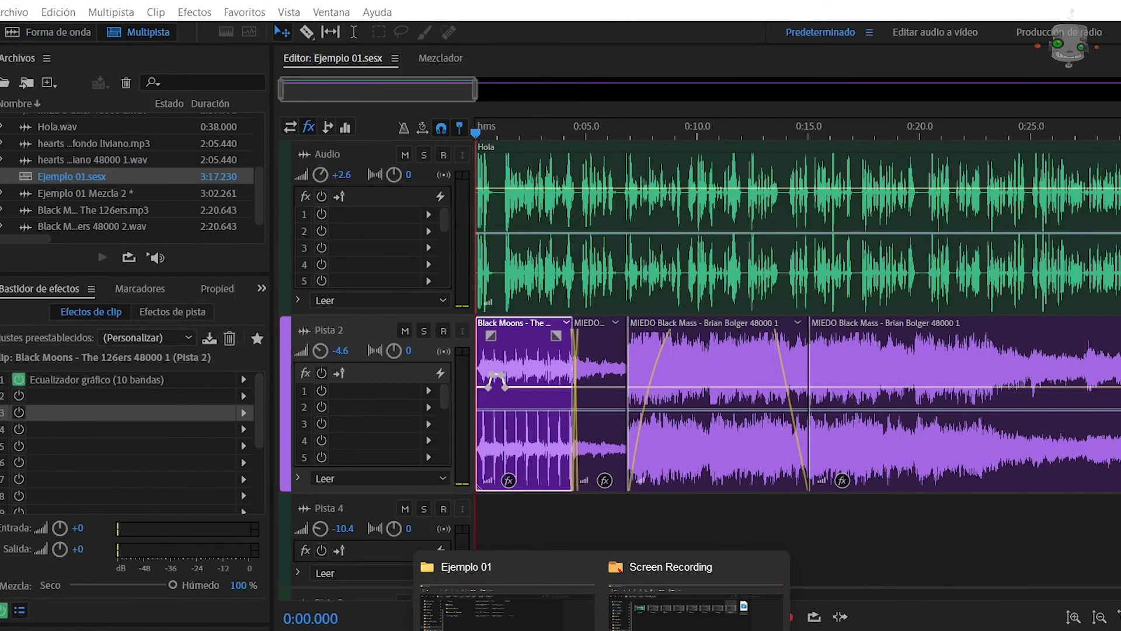
left_click(507, 608)
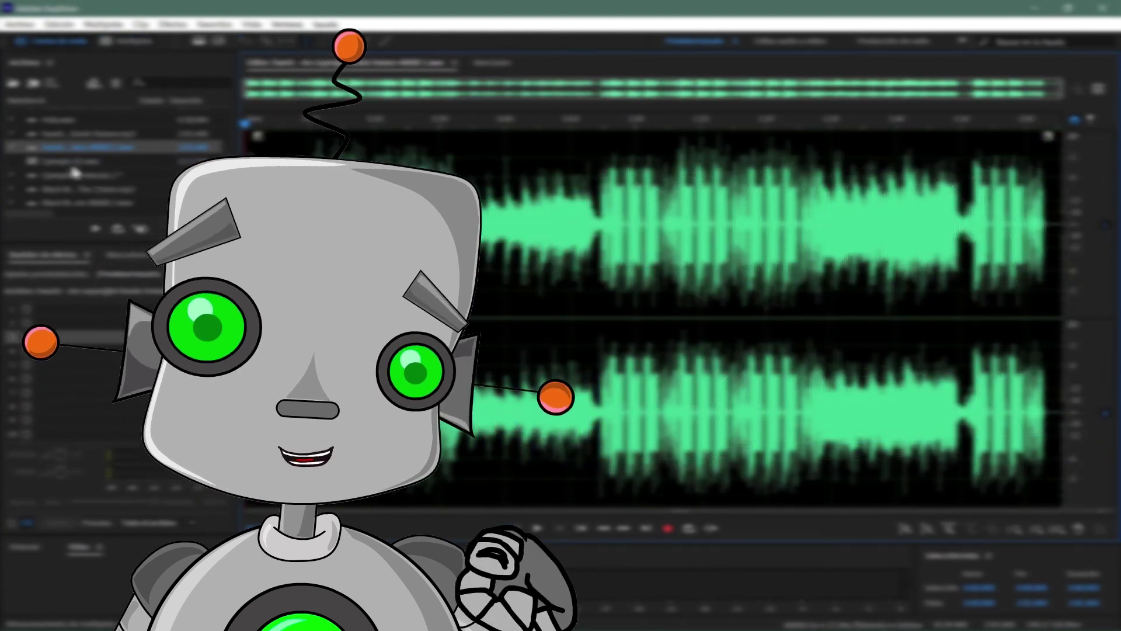
double_click(32, 164)
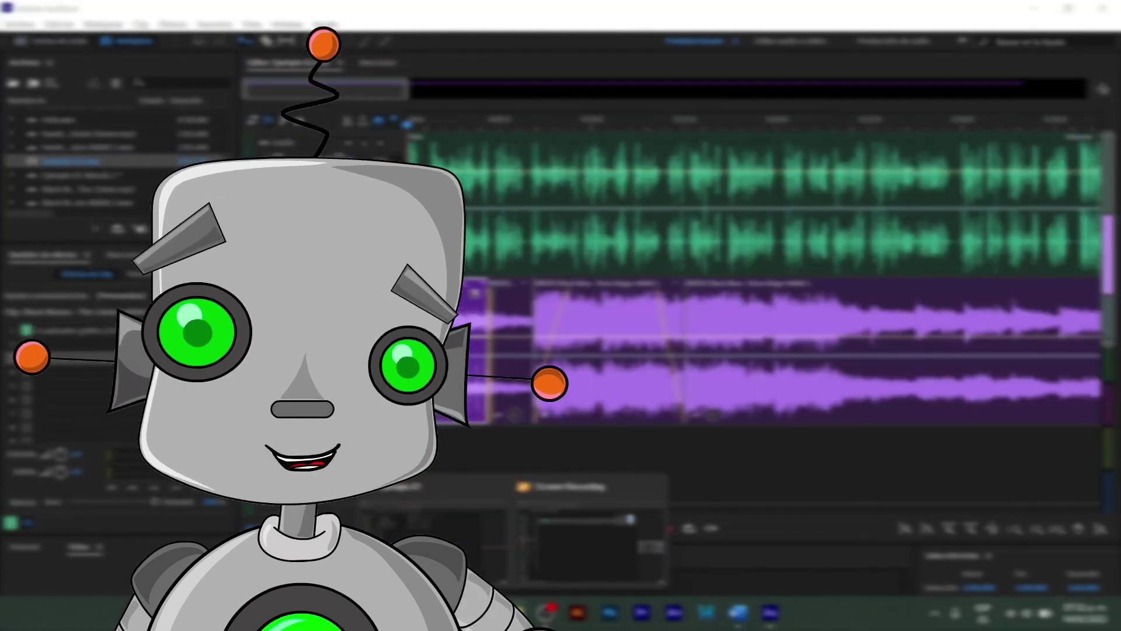